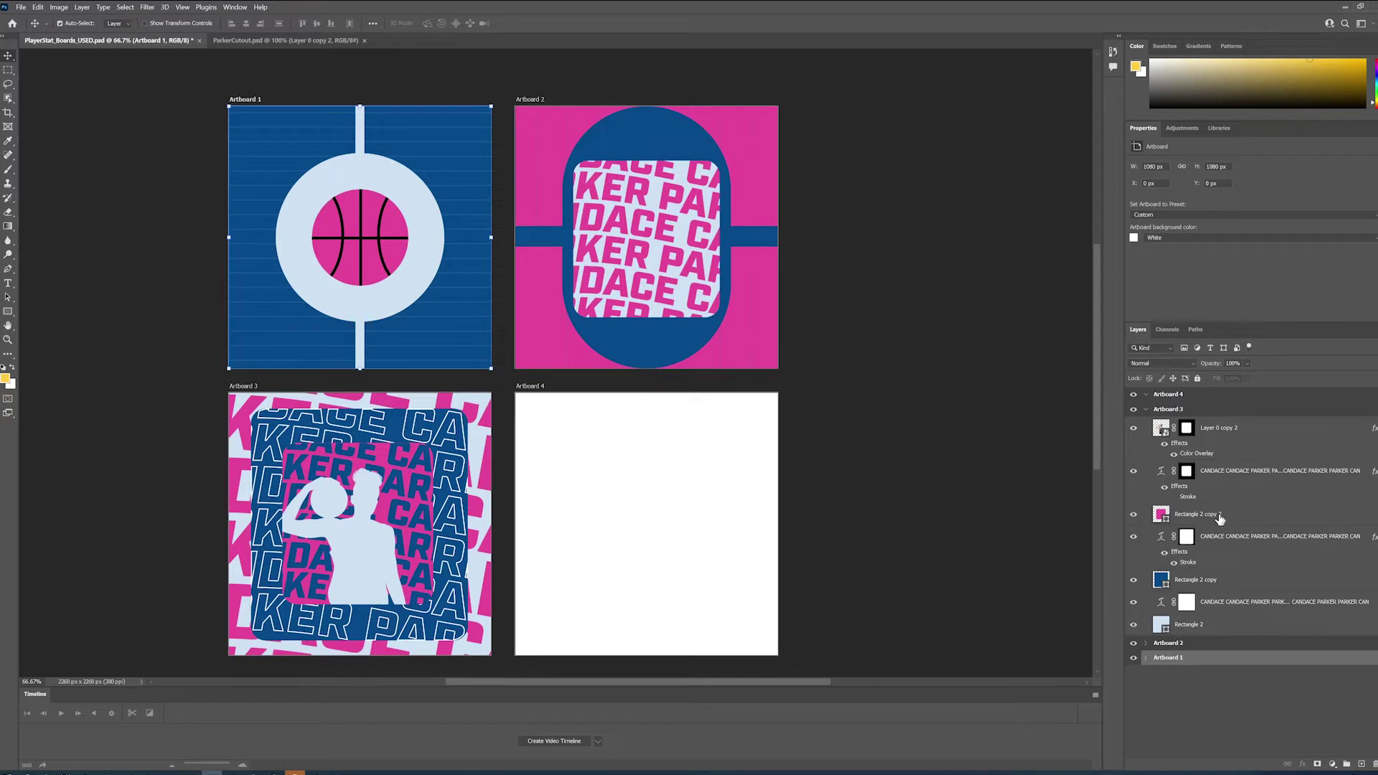
# - Copy the pink rounded square into Artboard 4, scale it to about 713 × 763 px, and save
pyautogui.click(1199, 515)
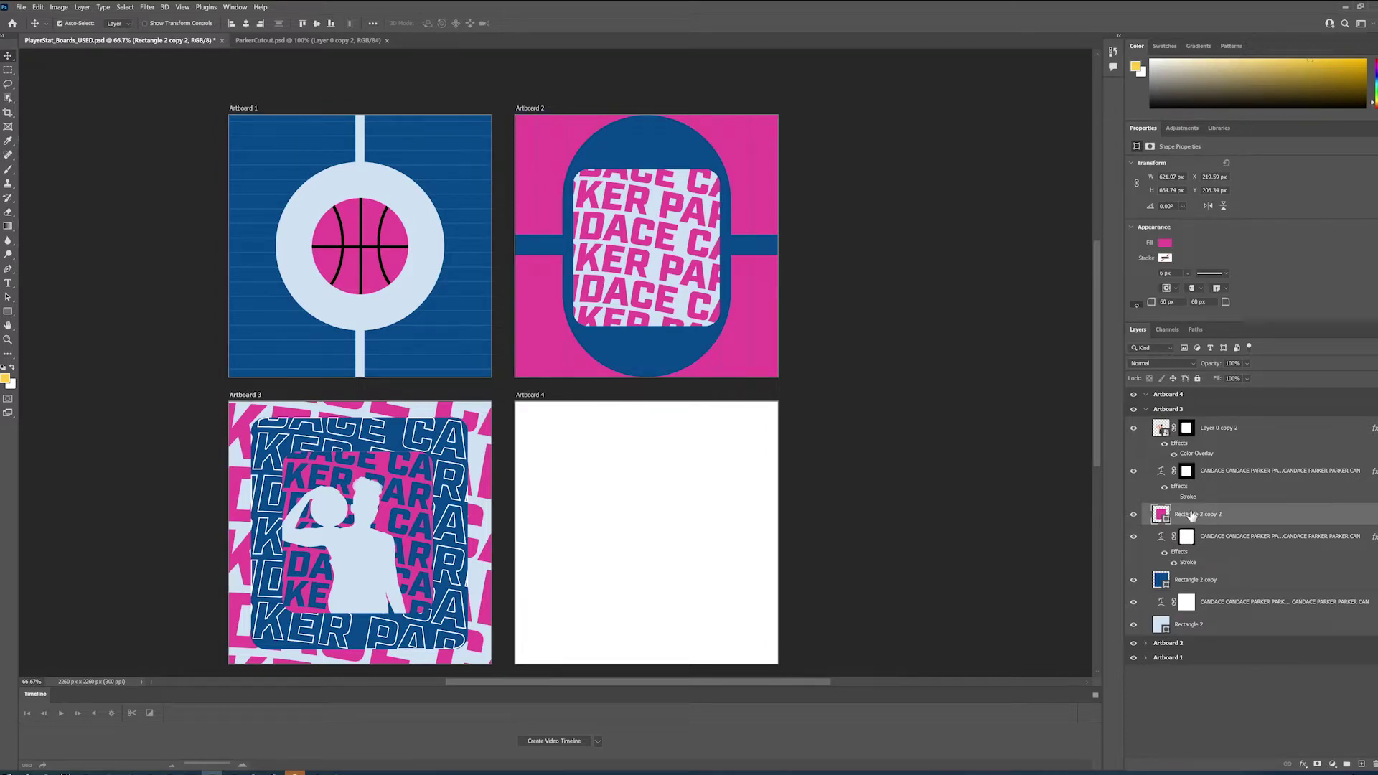
pyautogui.moveTo(1192, 515); pyautogui.dragTo(1177, 402)
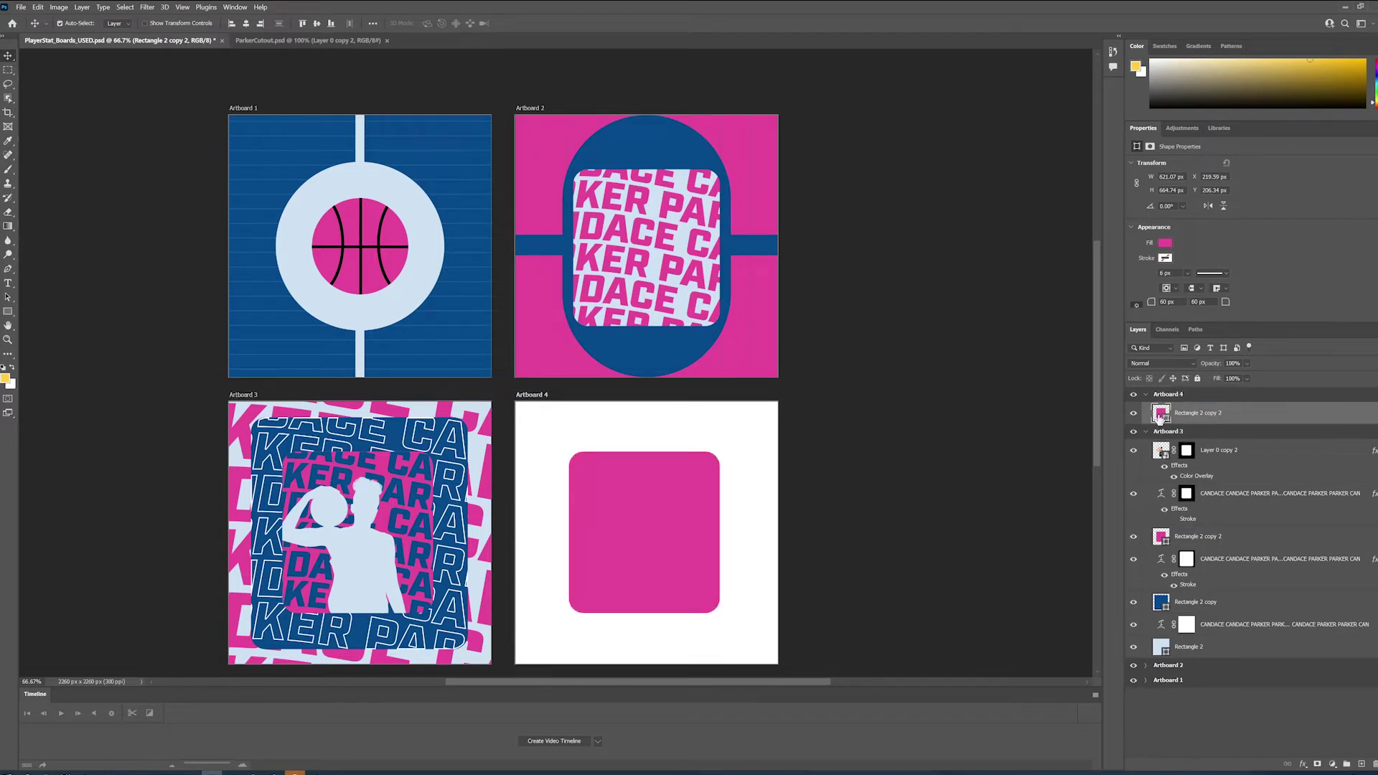
pyautogui.hotkey('ctrl', 't')
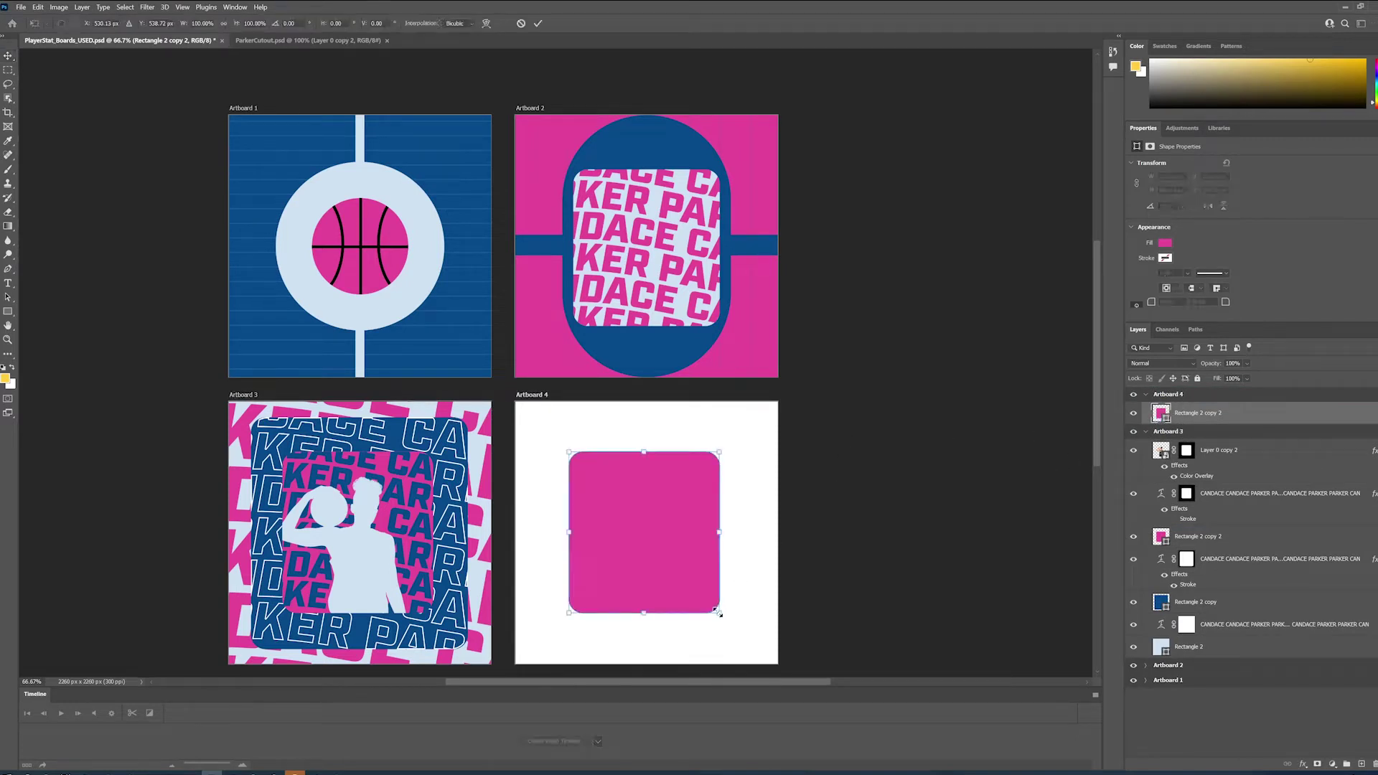
pyautogui.moveTo(716, 612); pyautogui.dragTo(747, 602)
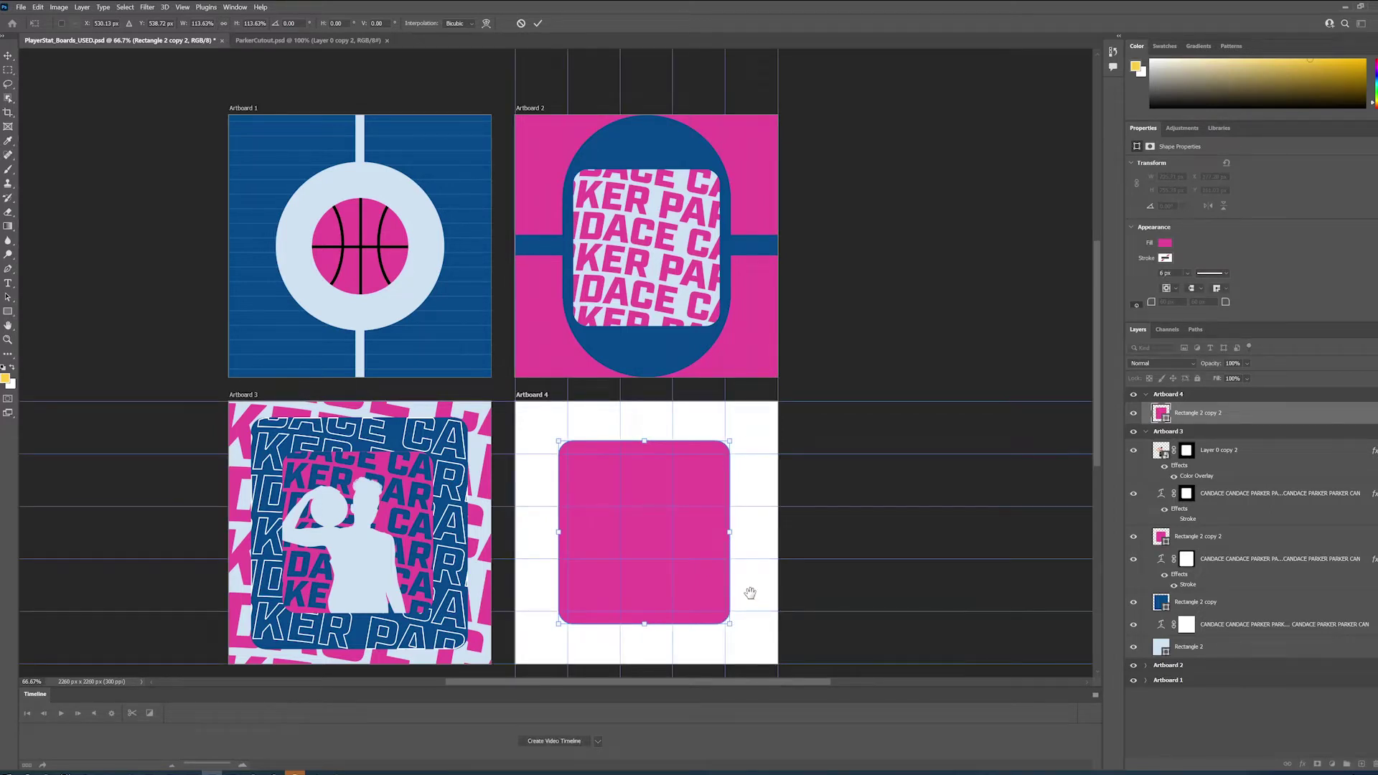
pyautogui.moveTo(750, 593); pyautogui.dragTo(714, 501)
pyautogui.scroll(2, 647, 490)
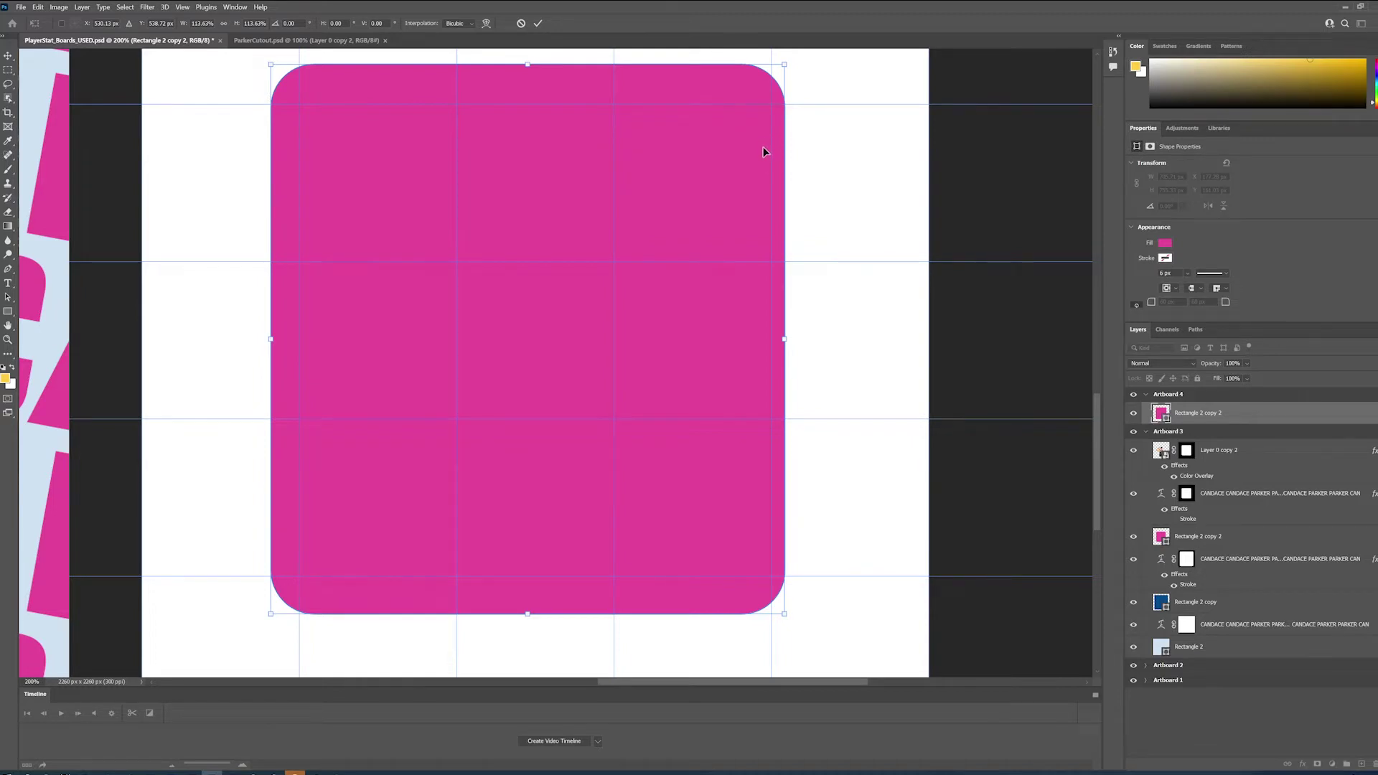
pyautogui.moveTo(680, 179); pyautogui.dragTo(688, 176)
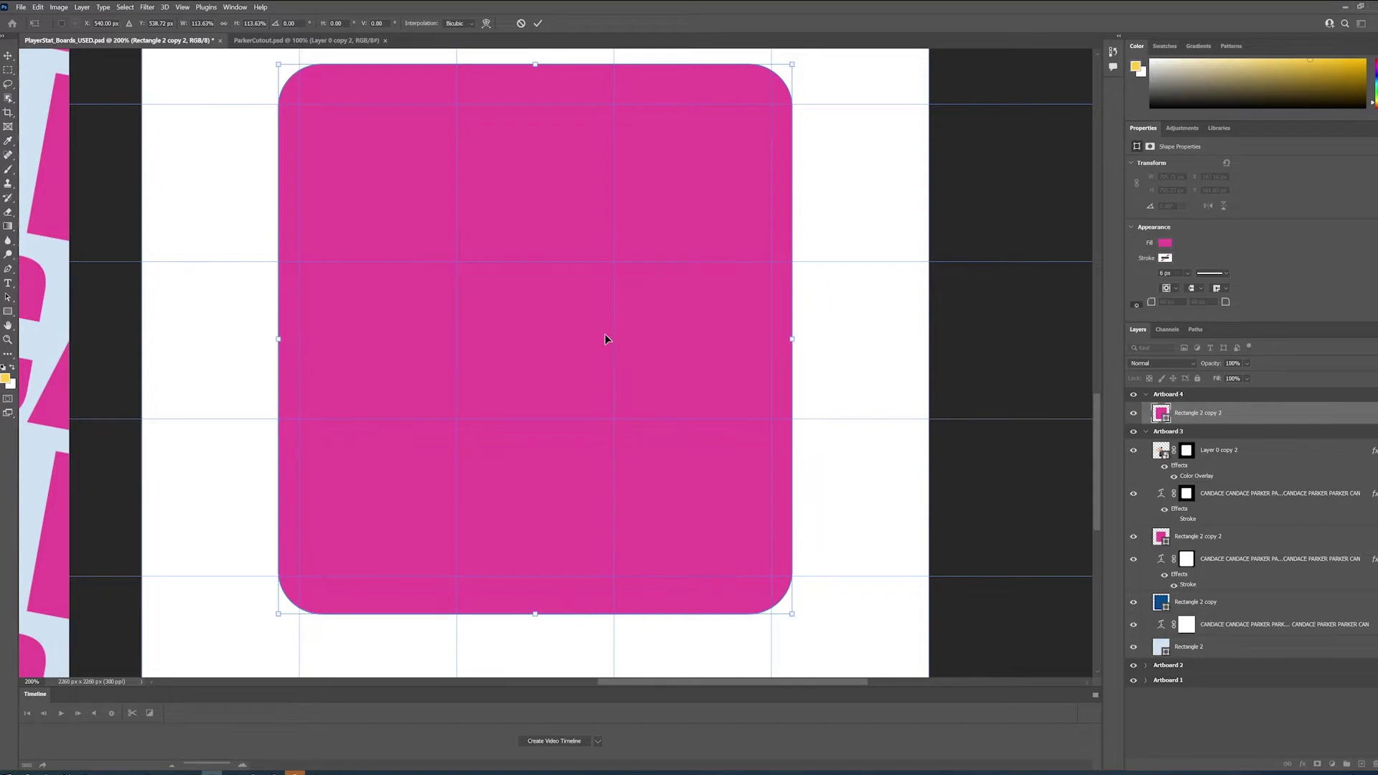
pyautogui.hotkey('ctrl', '-')
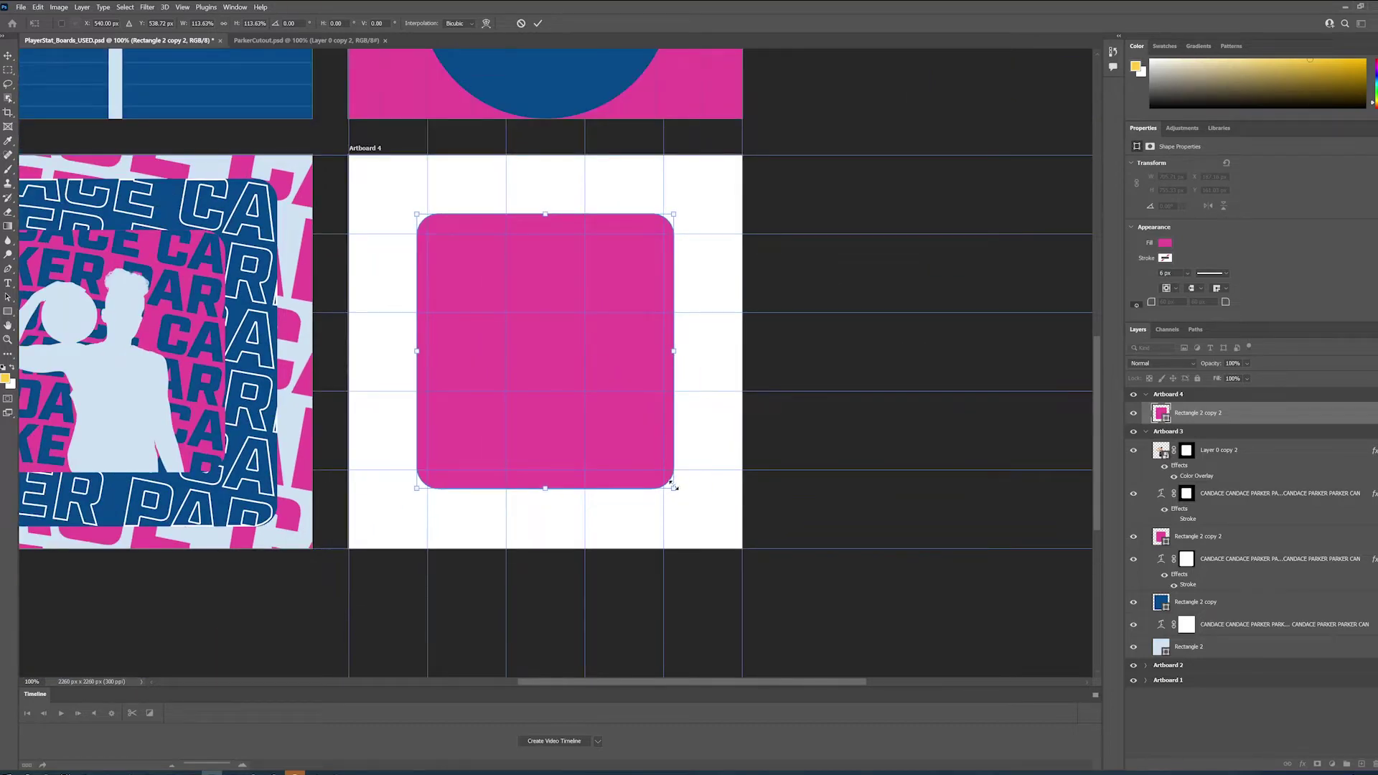
pyautogui.moveTo(676, 490); pyautogui.dragTo(673, 493)
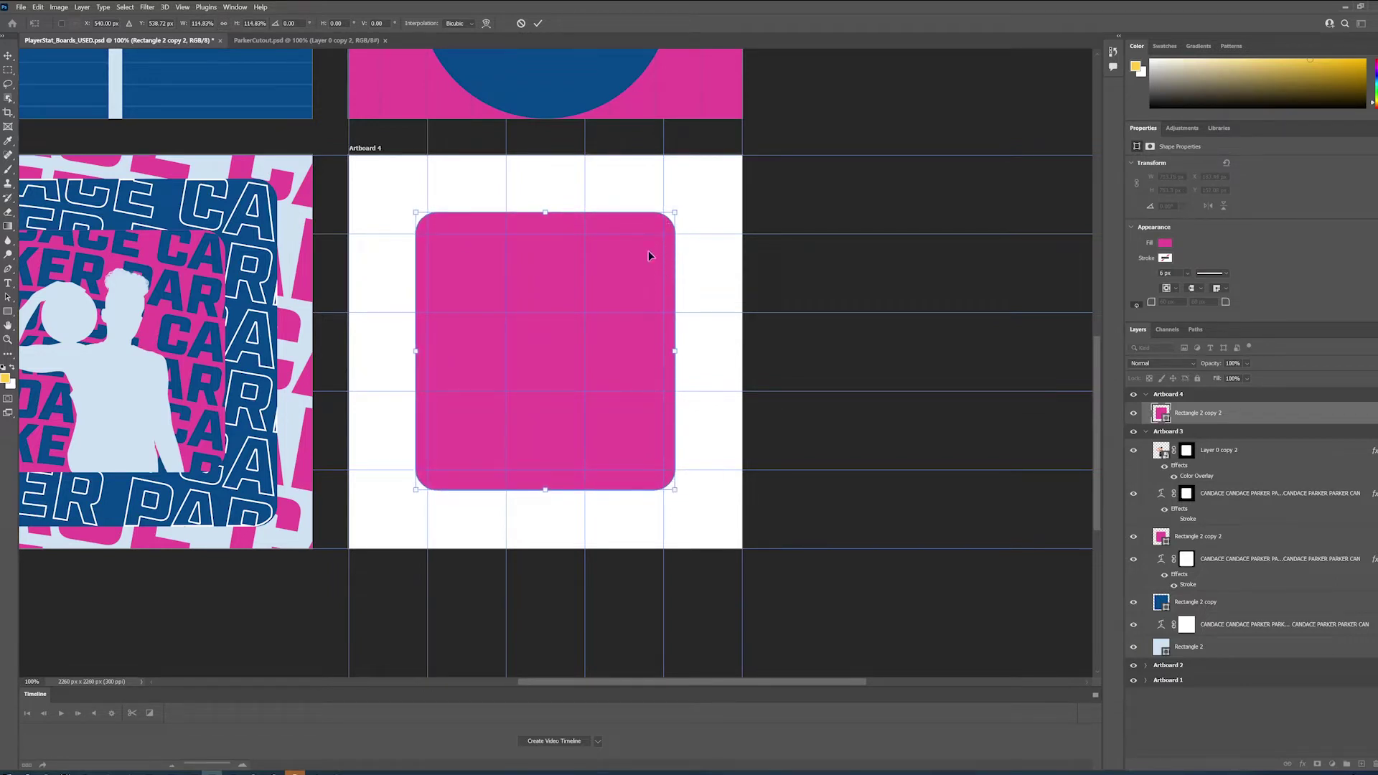
pyautogui.press('Return')
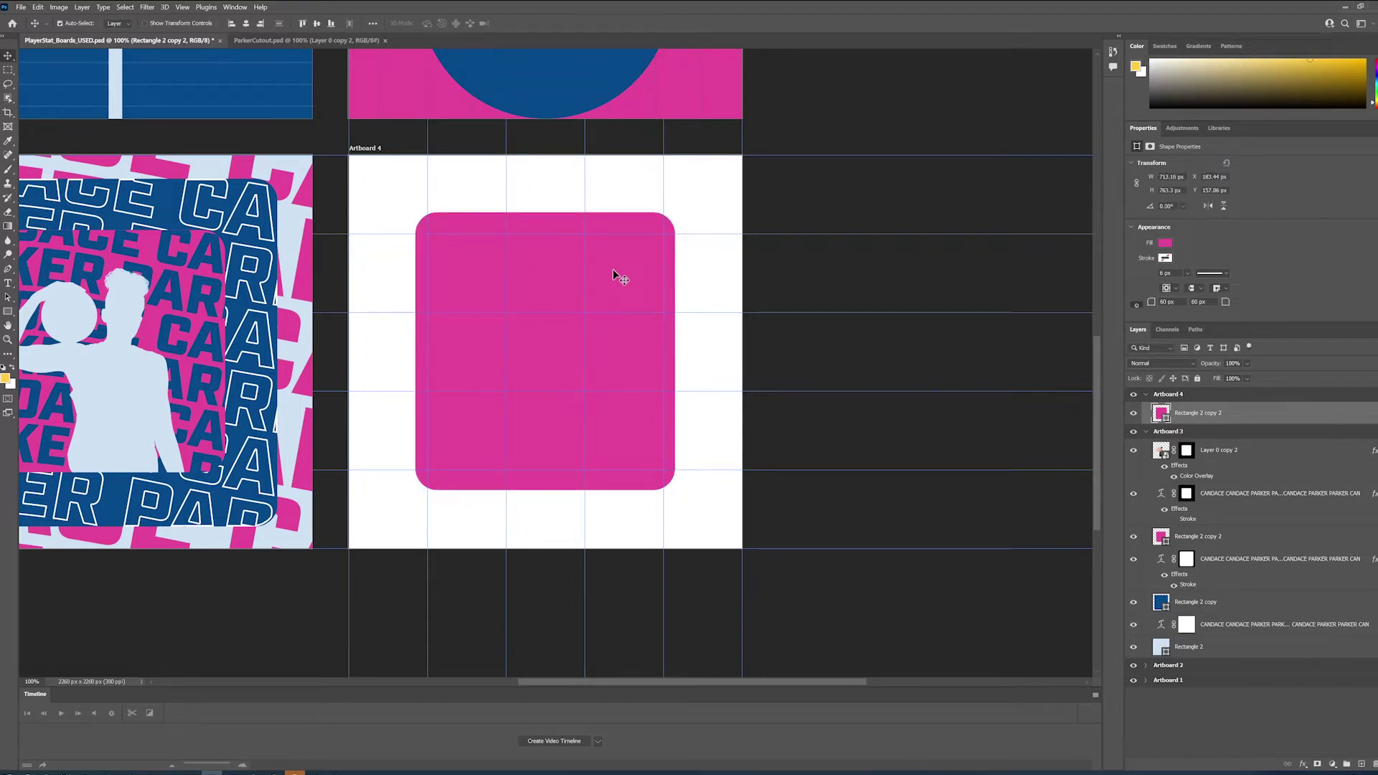
pyautogui.hotkey('ctrl', 's')
# - Fill Artboard 4's rounded square with the dark blue sampled from the third artboard
pyautogui.hotkey('ctrl', ';')
pyautogui.doubleClick(1161, 415)
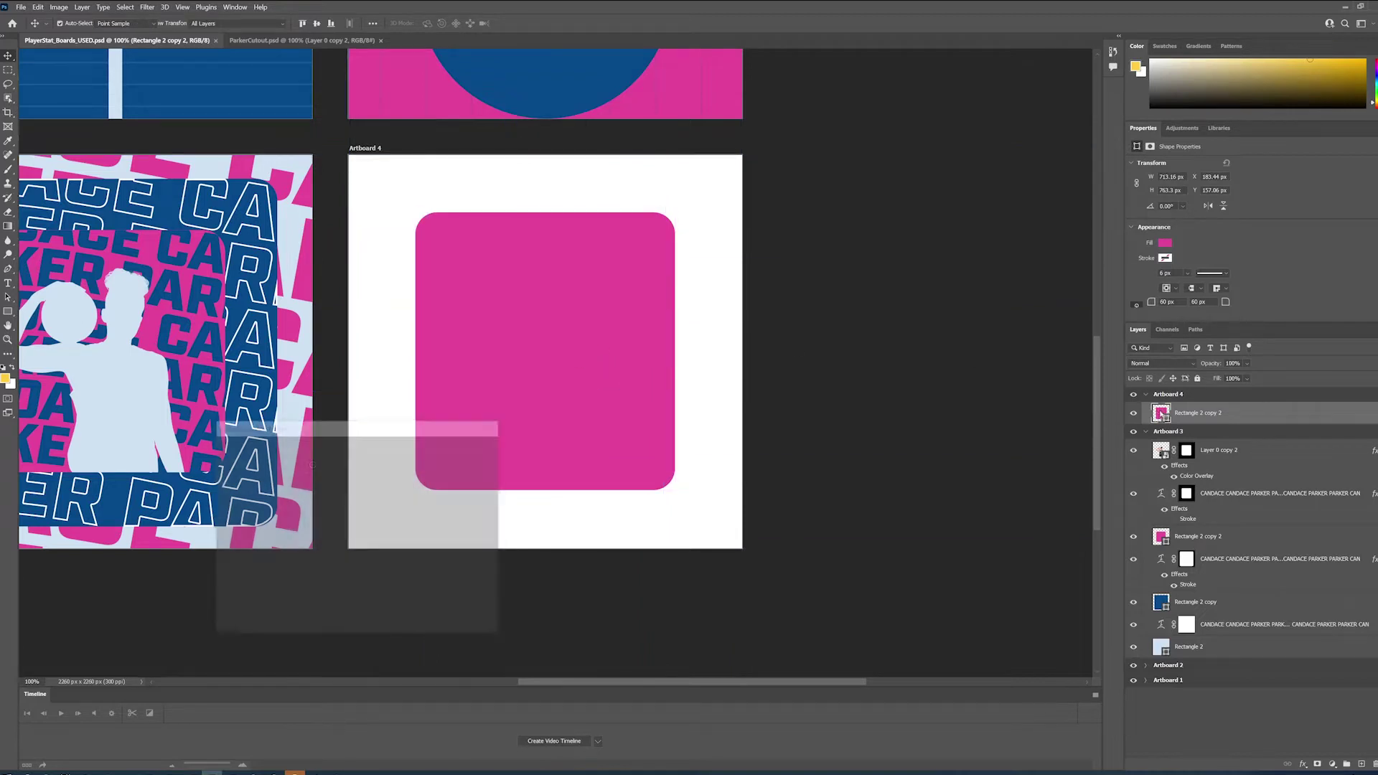
pyautogui.click(242, 314)
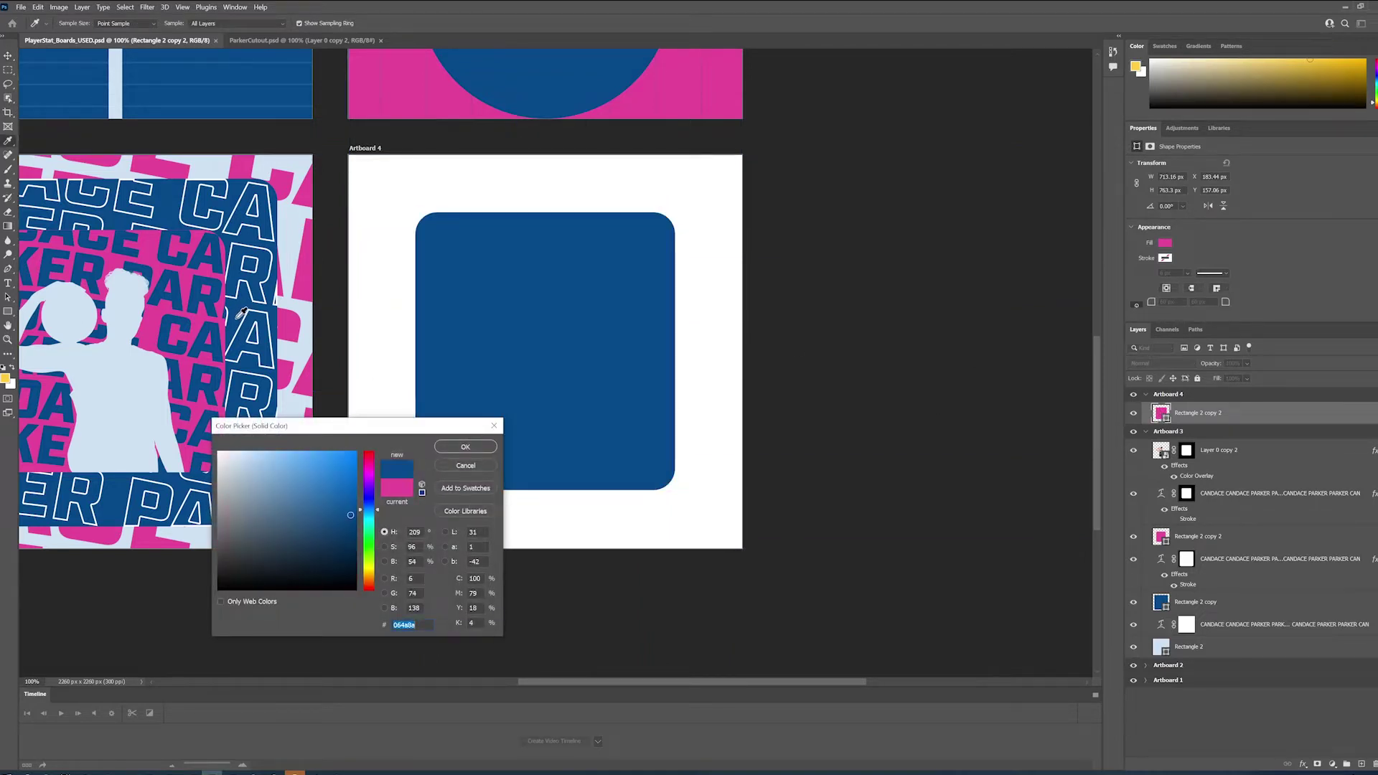
pyautogui.click(465, 447)
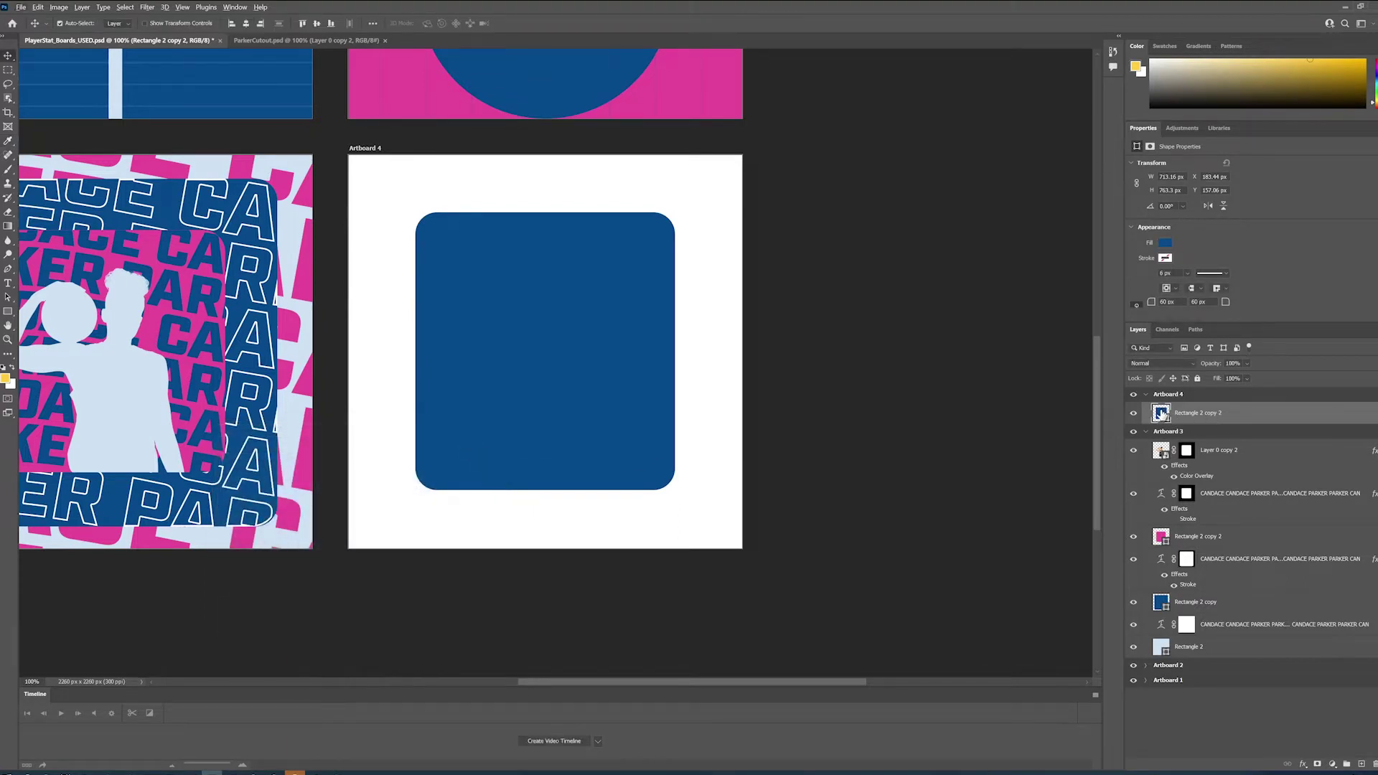
# - Copy Artboard 1's BG layer into Artboard 4 and rename the blue square 'Stats BG'
pyautogui.click(1146, 680)
pyautogui.scroll(-2, 1162, 646)
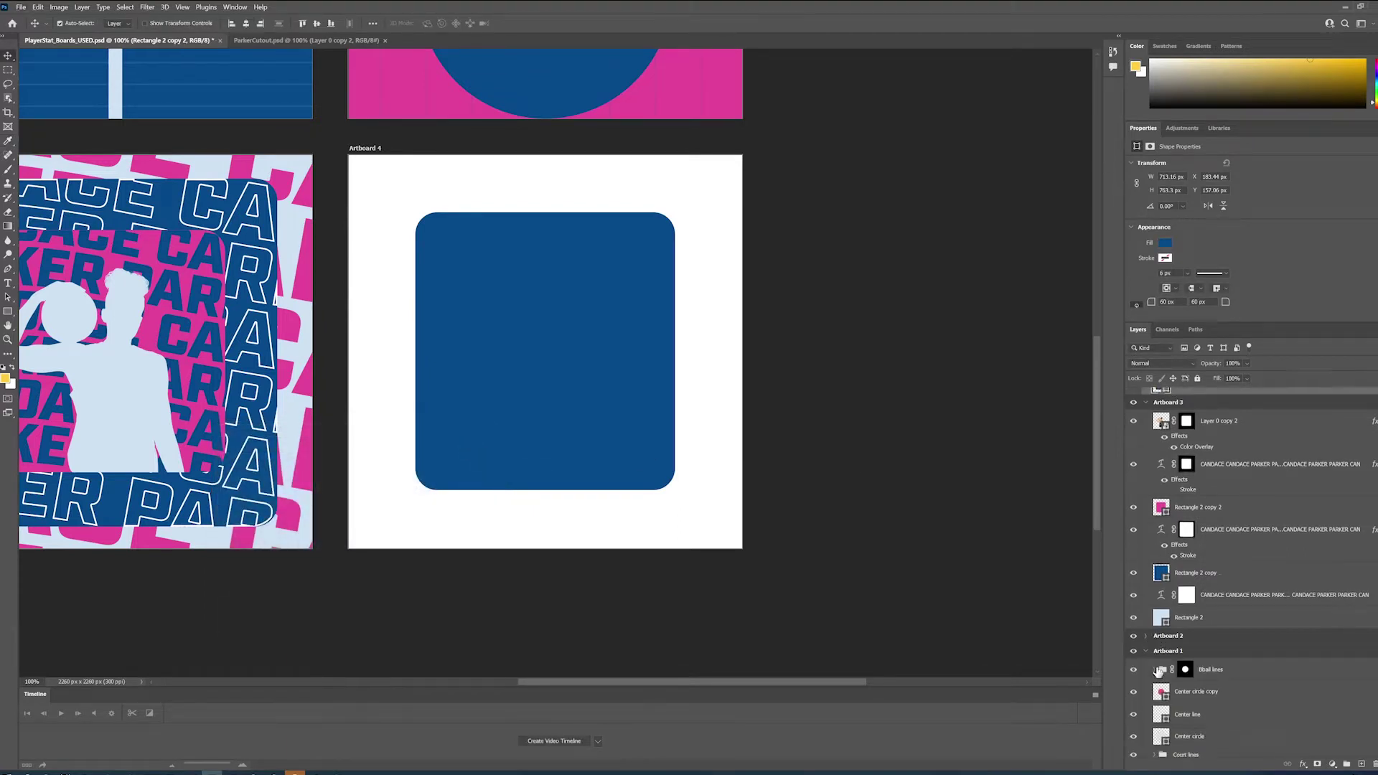
pyautogui.click(1194, 747)
pyautogui.moveTo(1194, 747); pyautogui.dragTo(1184, 421)
pyautogui.doubleClick(1184, 414)
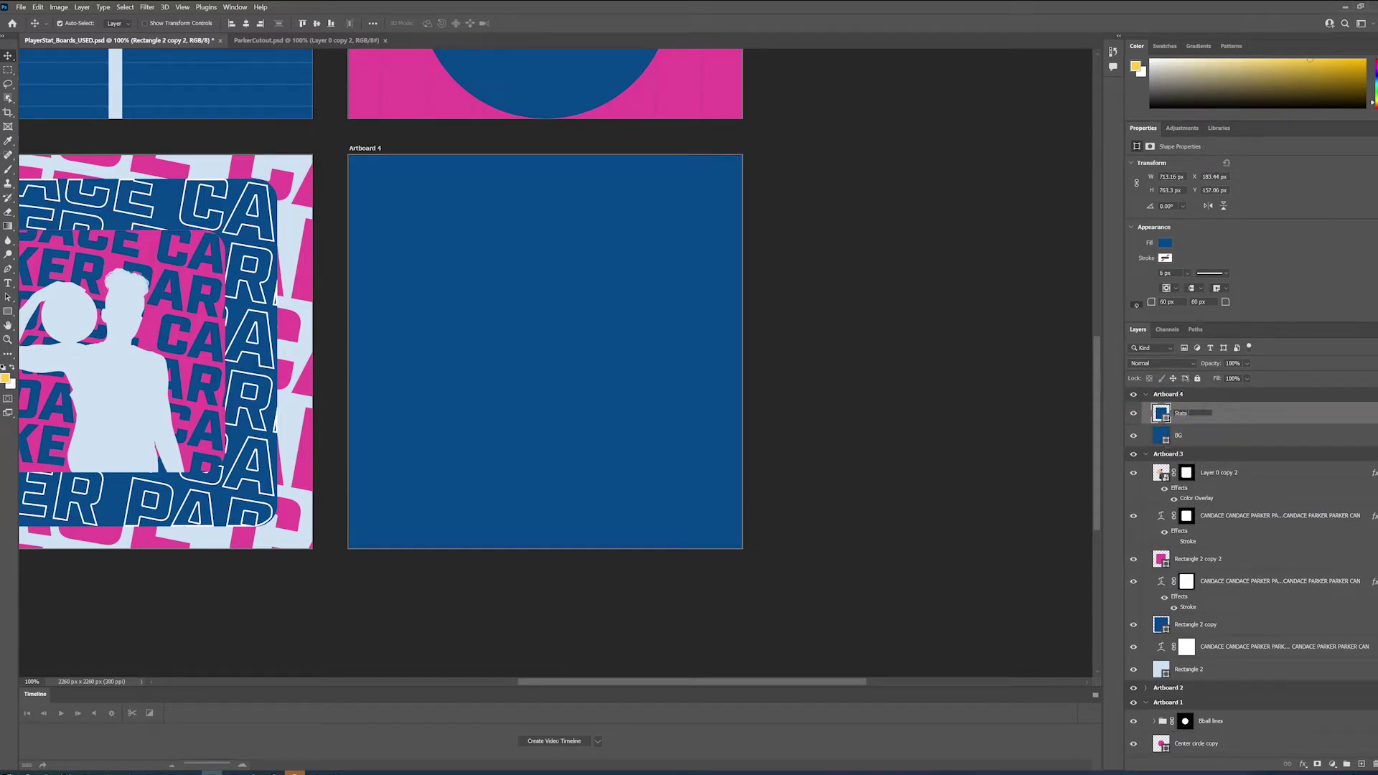
pyautogui.press('Return')
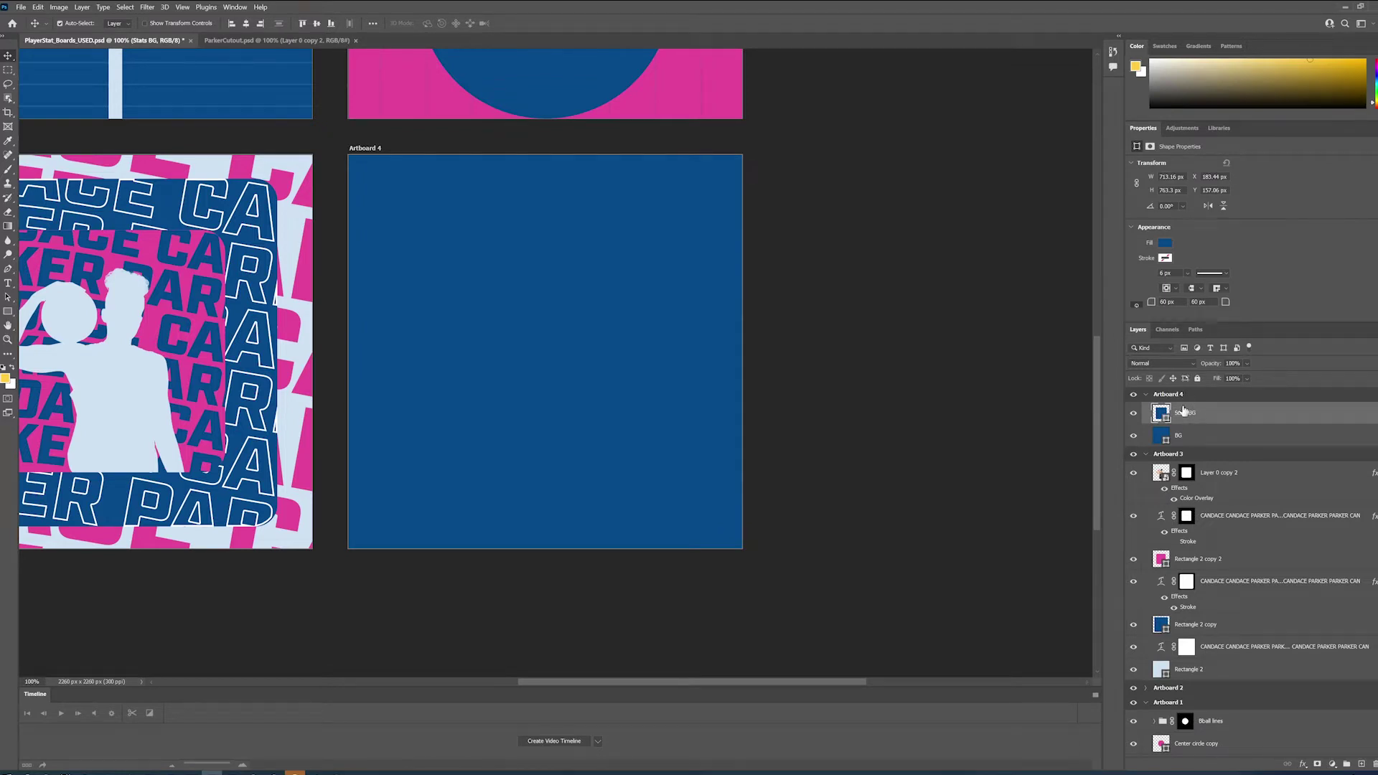
# - Recolour Artboard 4's BG layer with the pink from the third artboard and save
pyautogui.click(1163, 436)
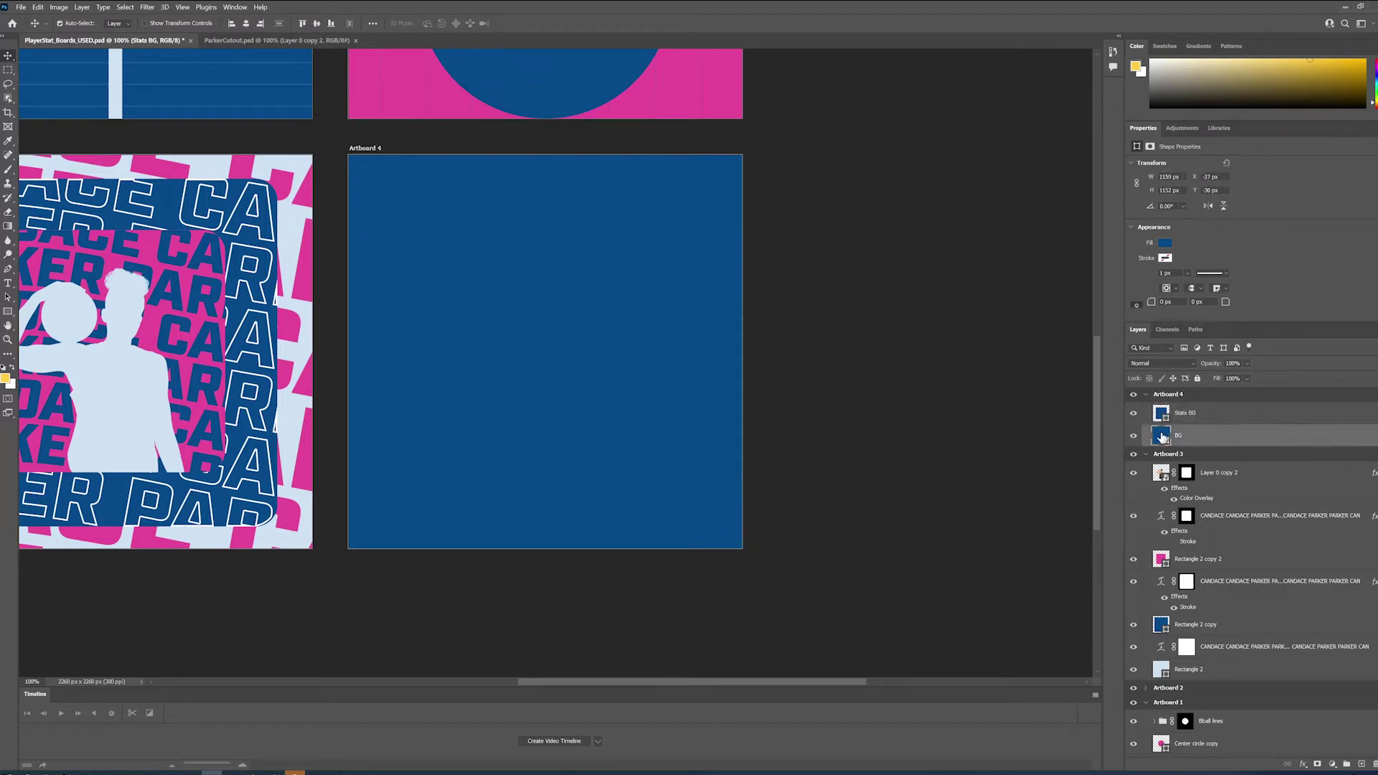
pyautogui.doubleClick(1163, 436)
pyautogui.click(182, 361)
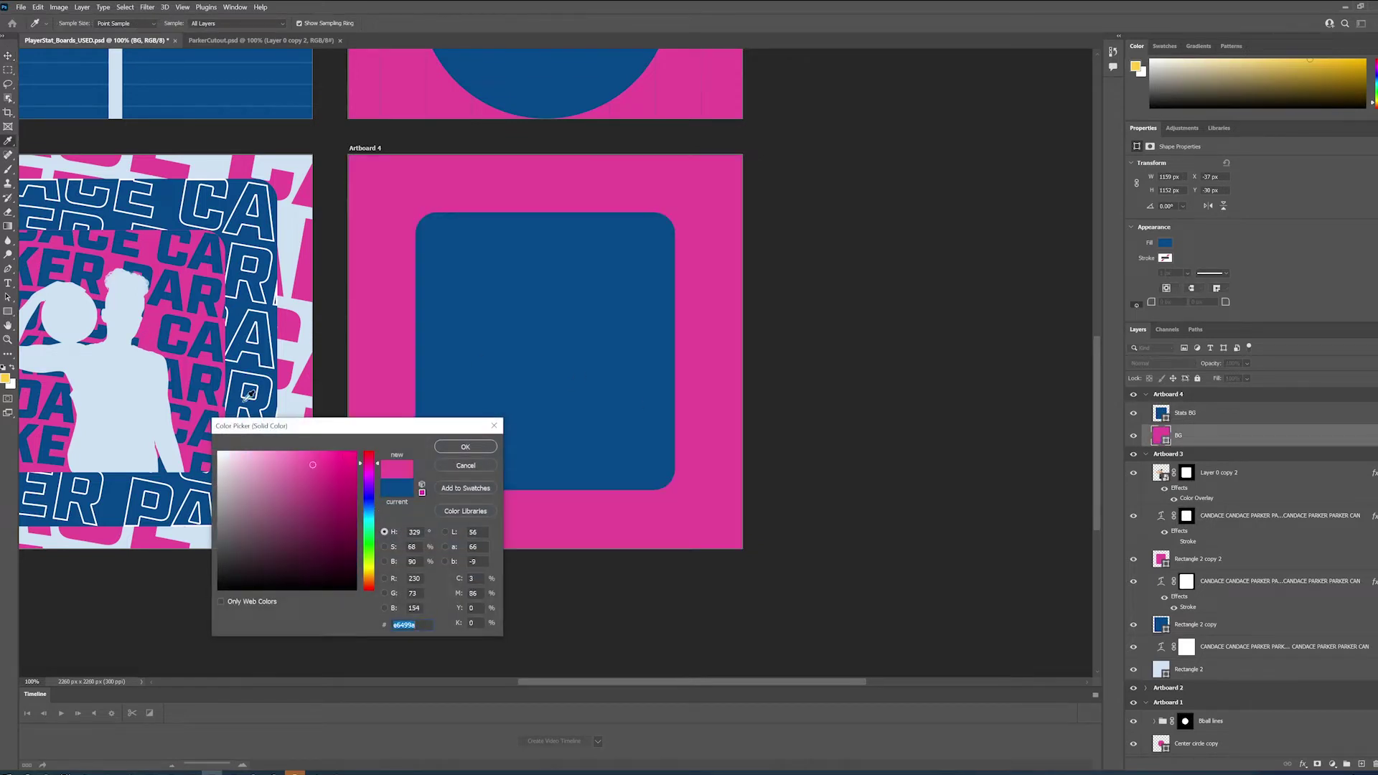
pyautogui.click(466, 447)
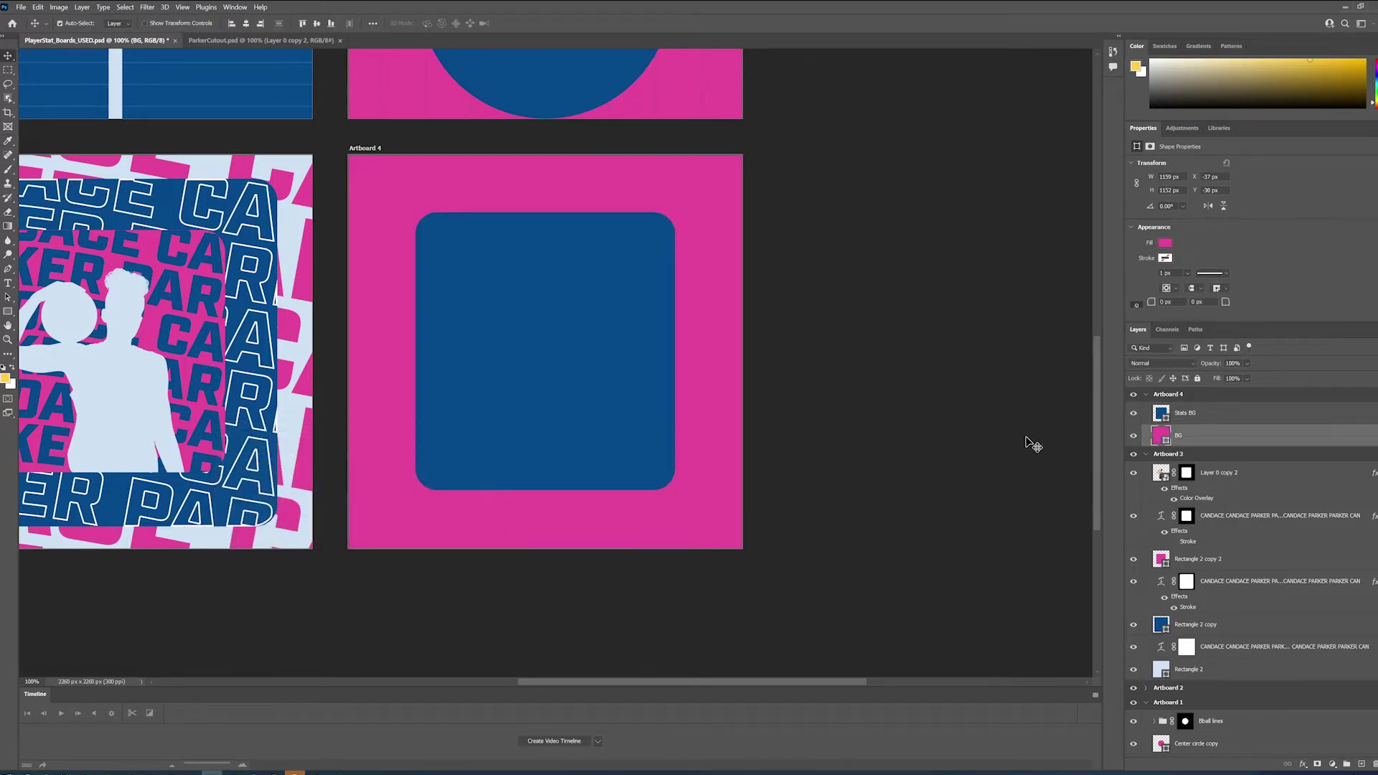
pyautogui.hotkey('ctrl', 's')
pyautogui.click(1162, 413)
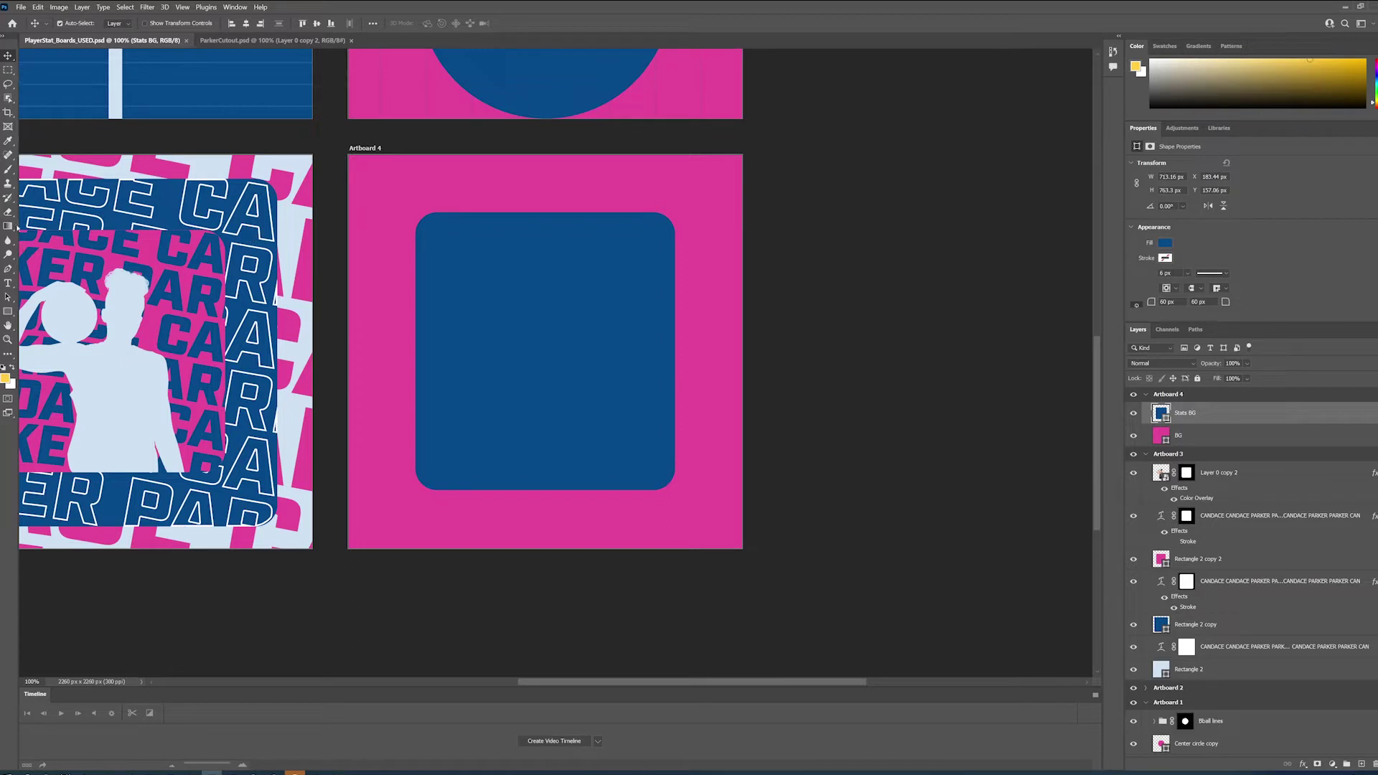
pyautogui.scroll(1, 539, 334)
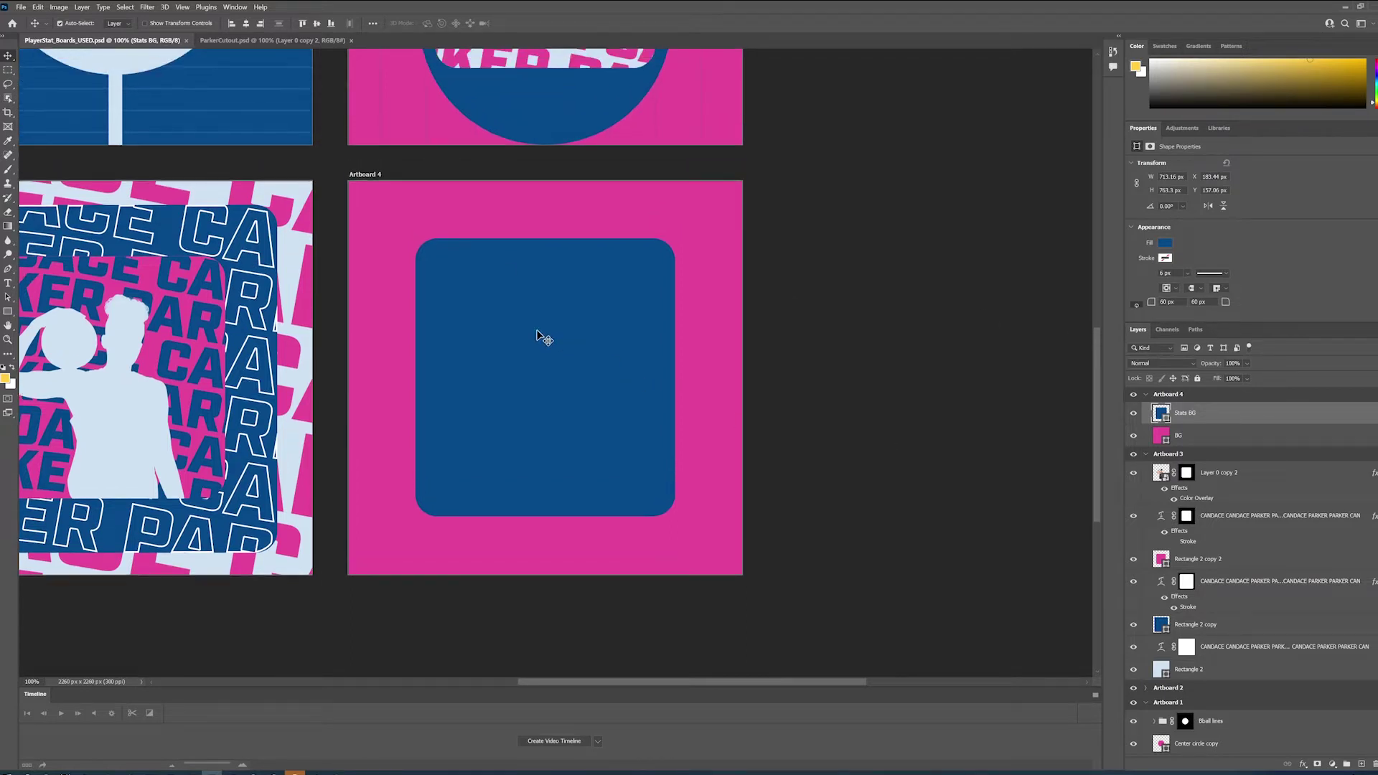
# - Set the text colour to the light blue sampled from the player silhouette
pyautogui.click(9, 283)
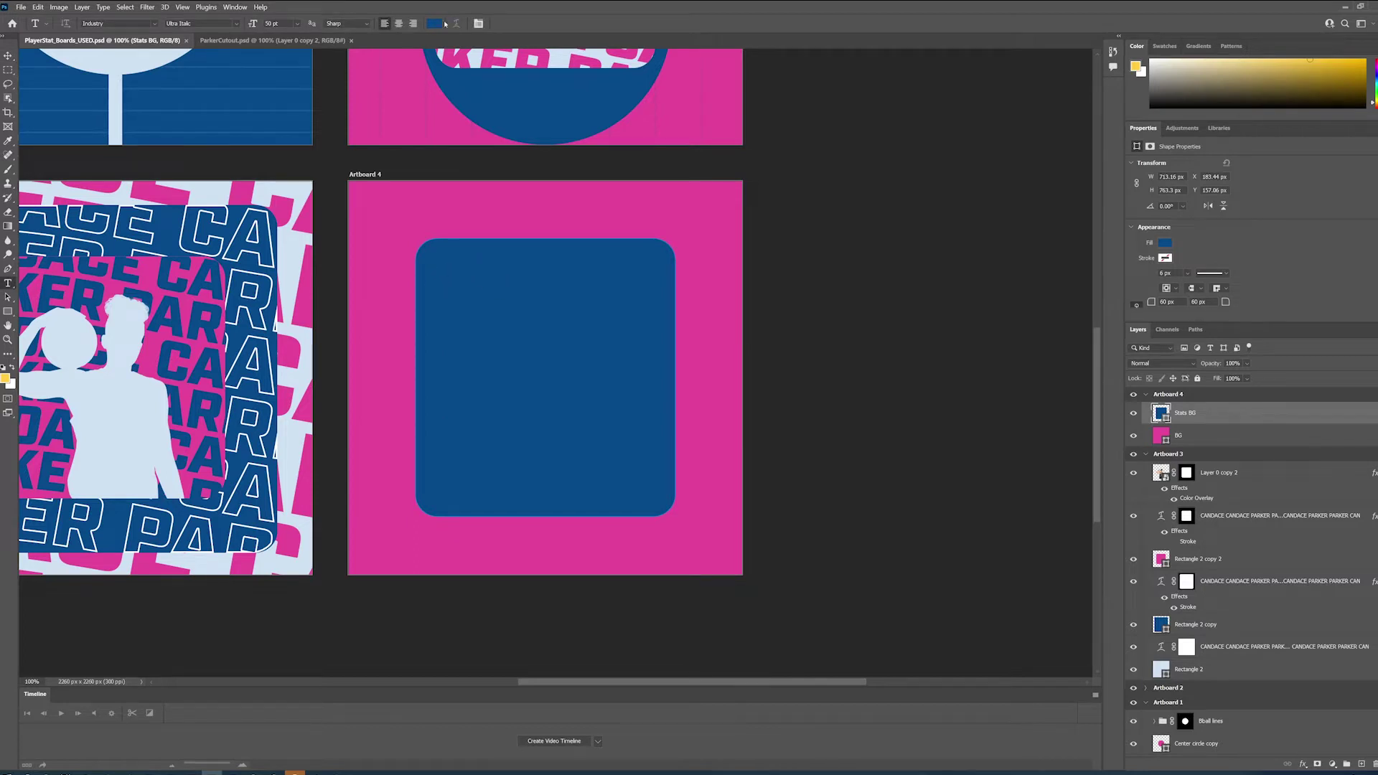
pyautogui.click(437, 29)
pyautogui.click(114, 341)
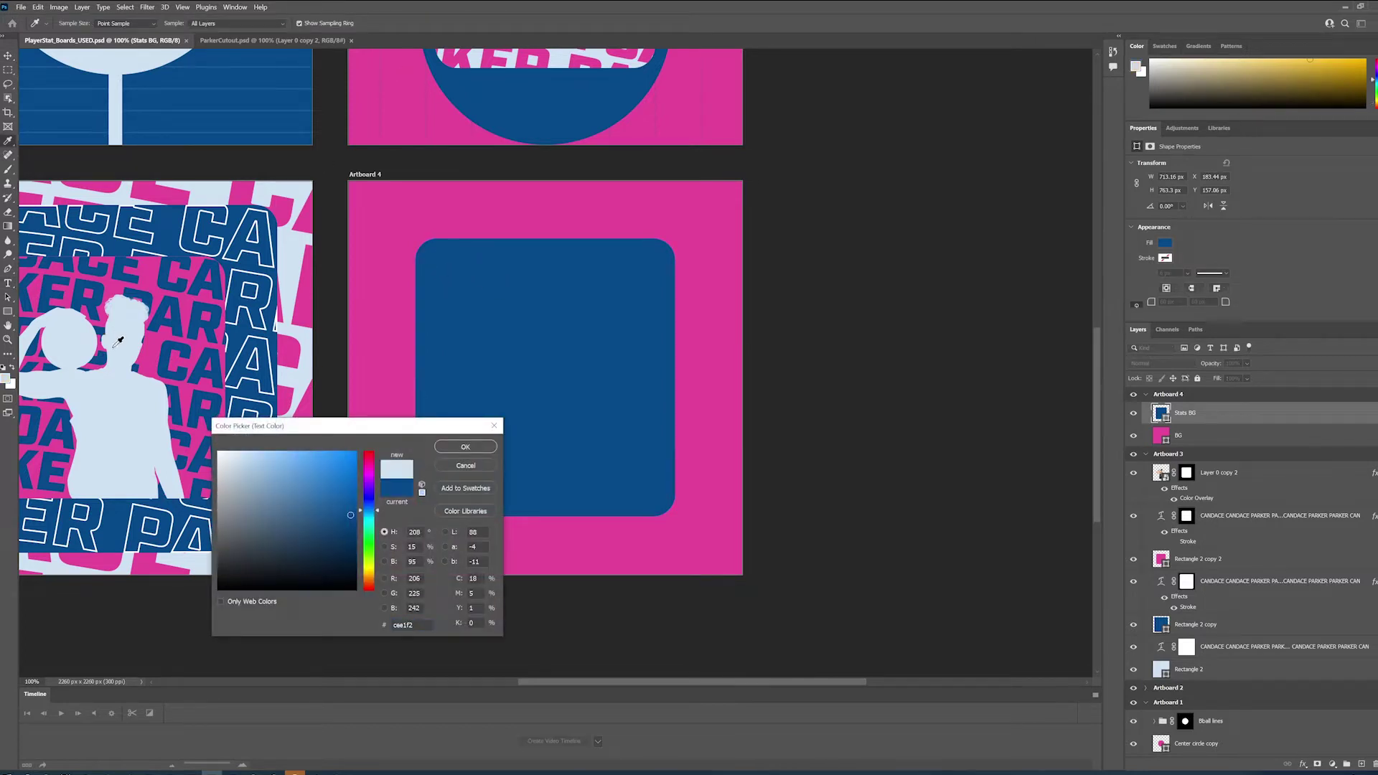
pyautogui.click(482, 445)
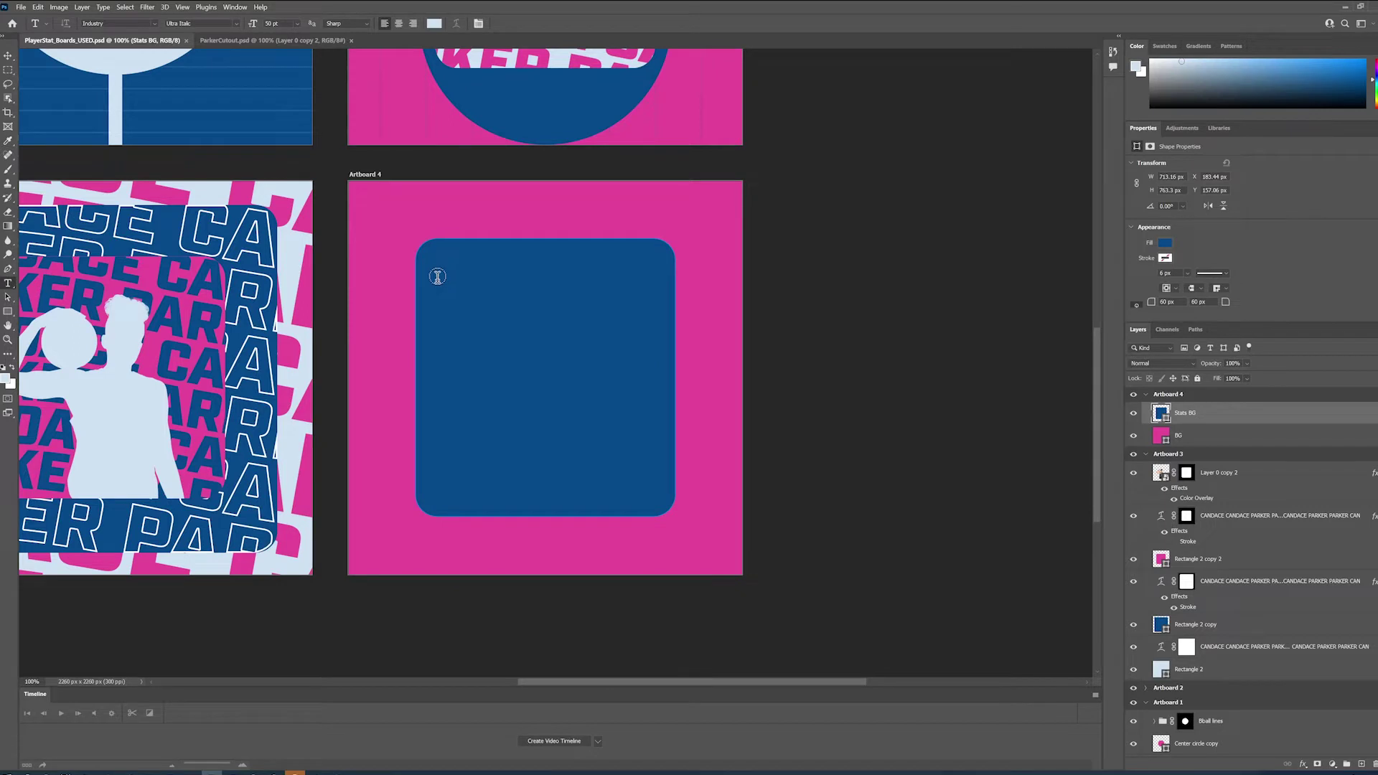
# - Type 'PTS' inside the blue stats panel and move it toward the top-left
pyautogui.hotkey('ctrl', "'")
pyautogui.hotkey('ctrl', '+')
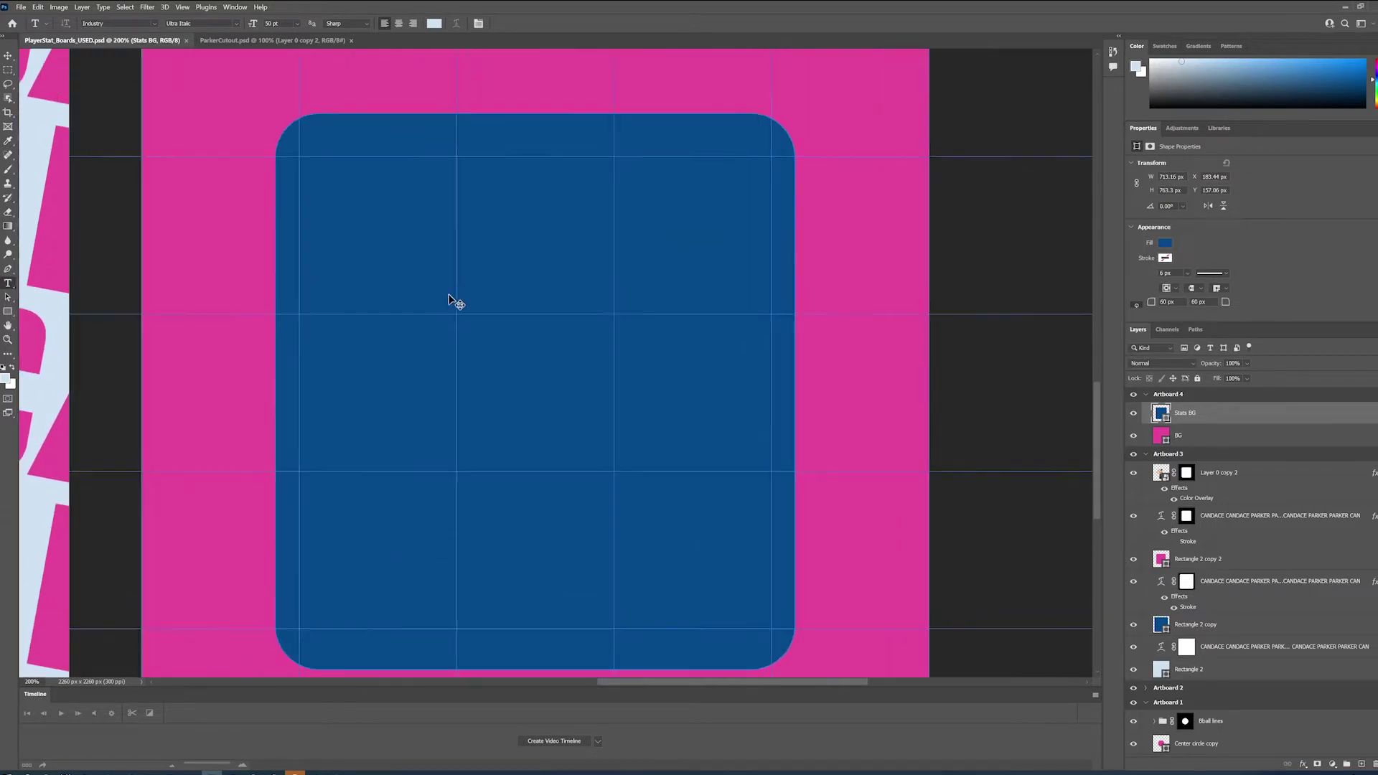
pyautogui.scroll(-3, 384, 302)
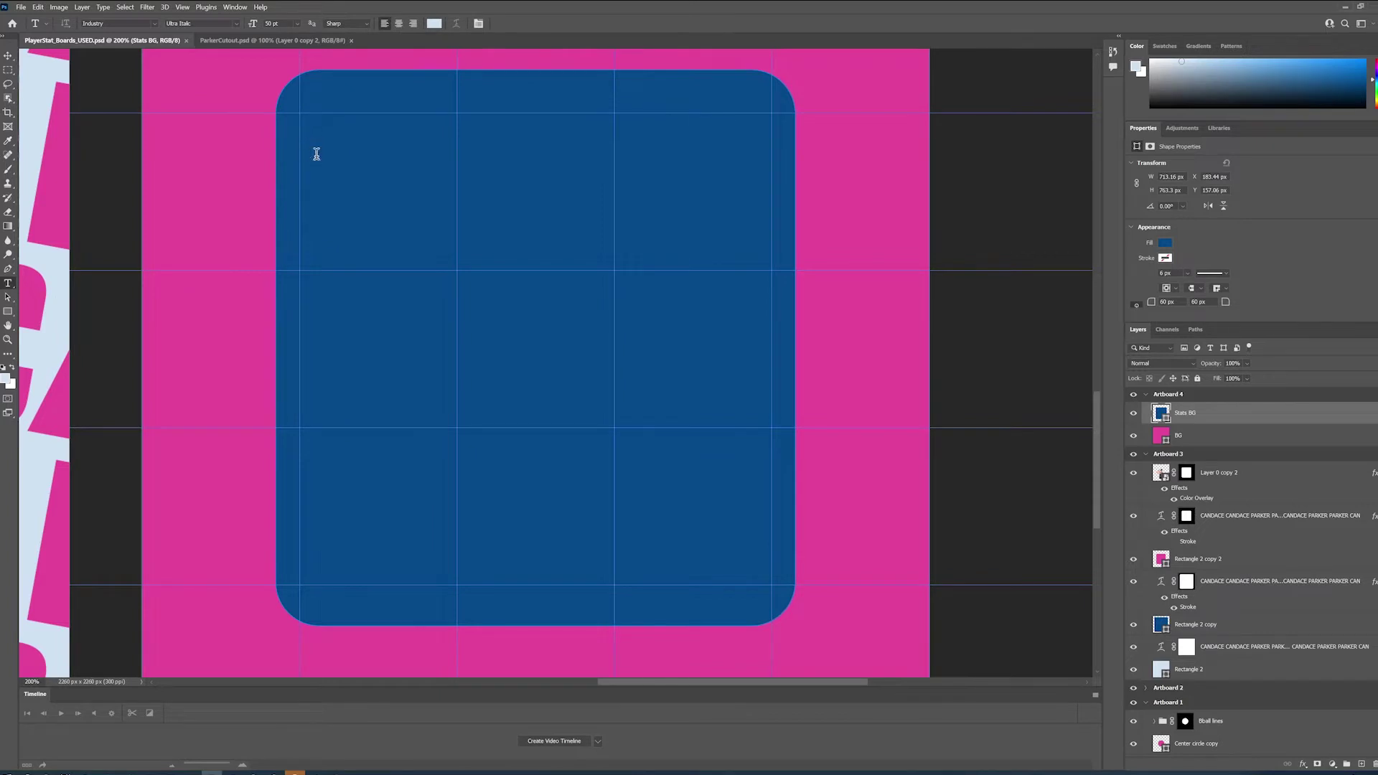
pyautogui.click(316, 152)
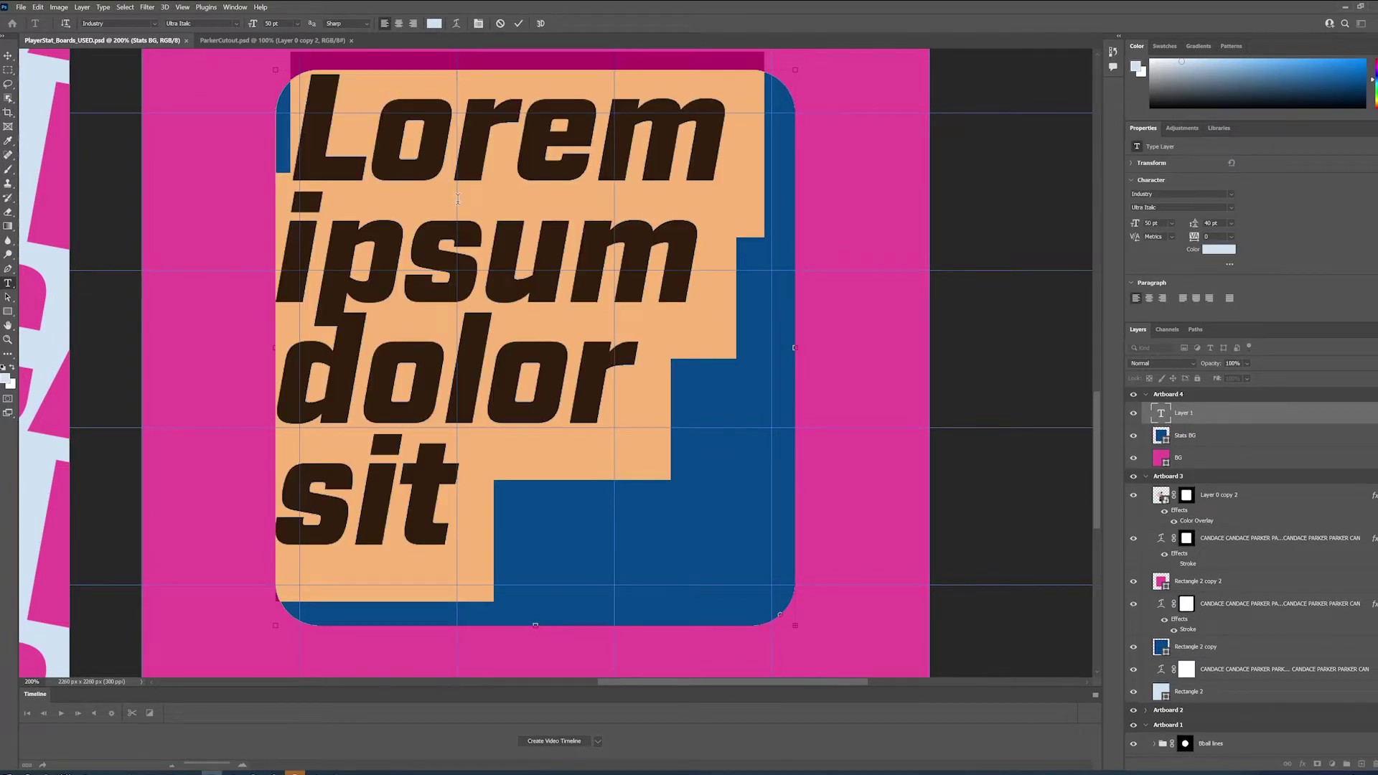
pyautogui.write('PTS')
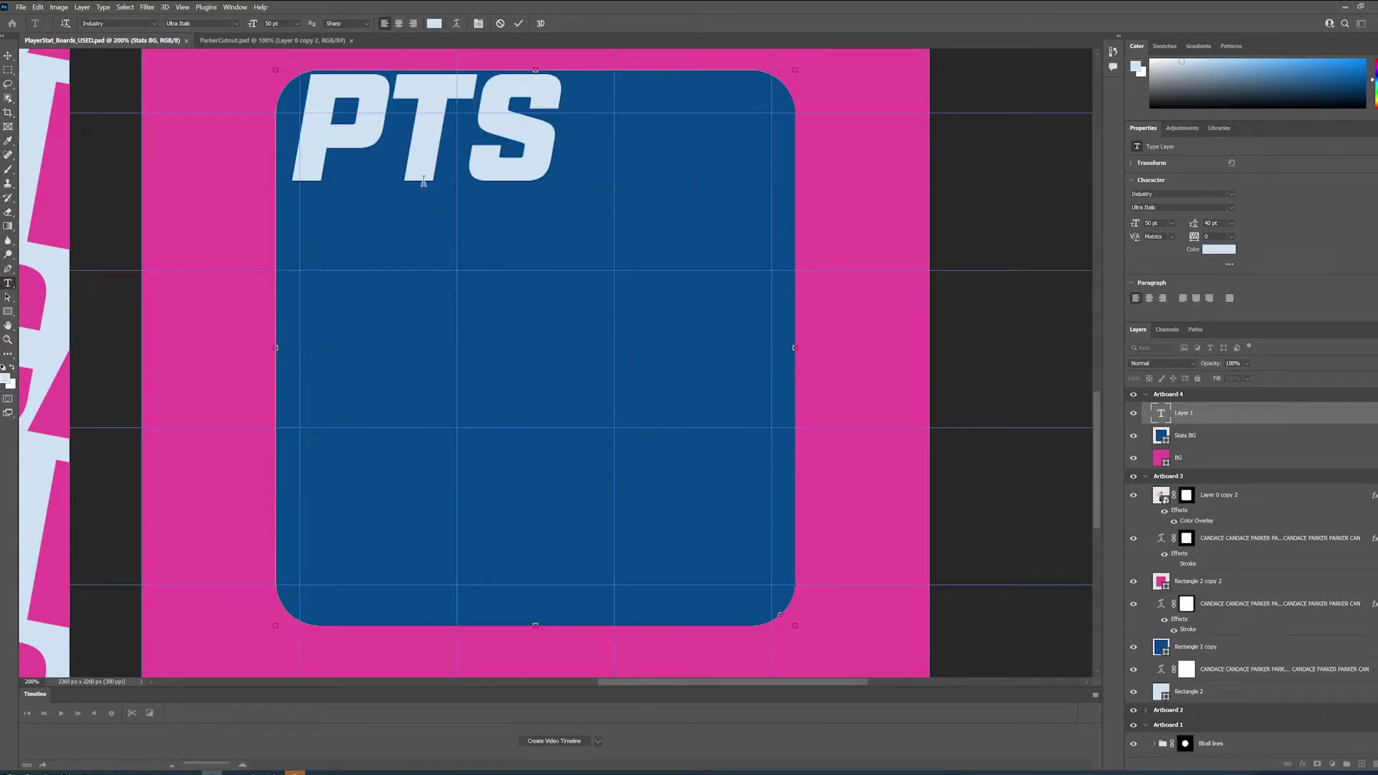
pyautogui.click(11, 55)
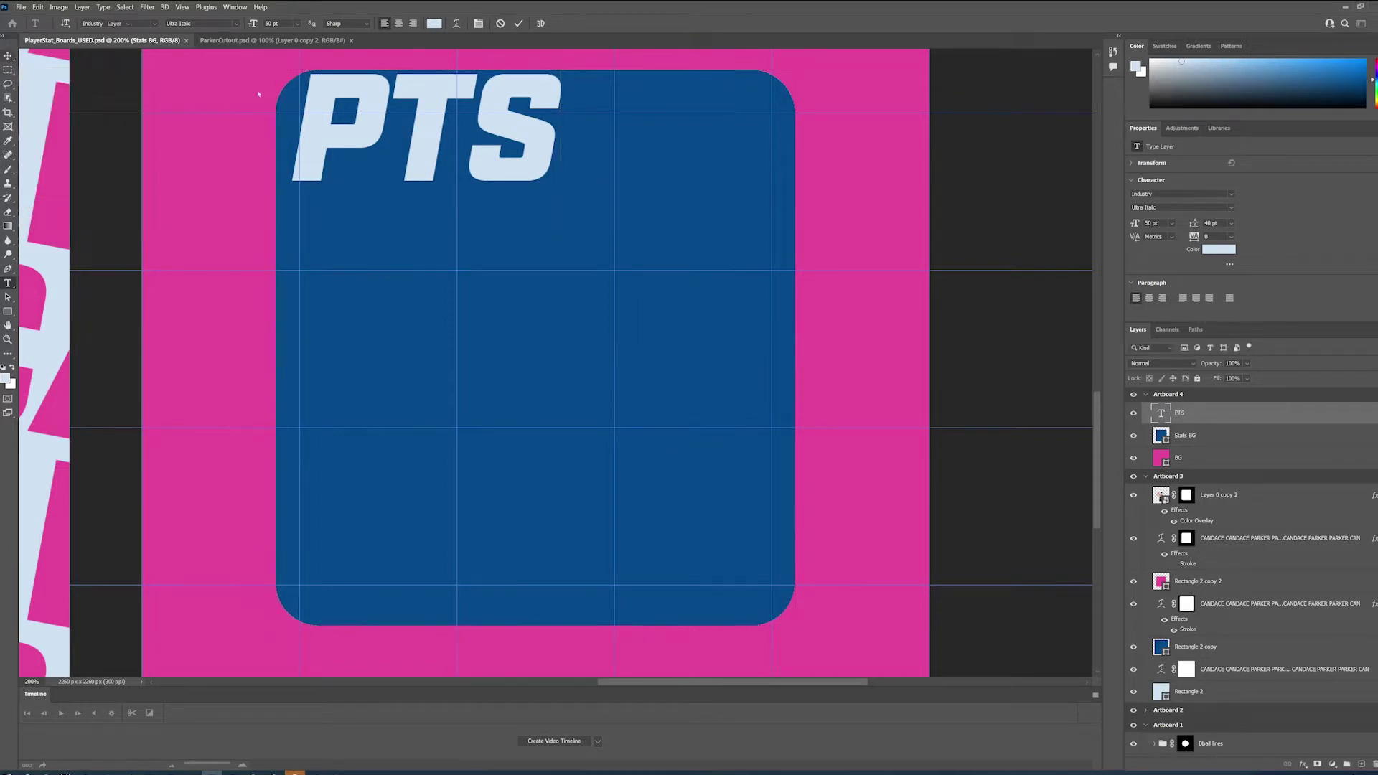
pyautogui.moveTo(332, 129); pyautogui.dragTo(337, 192)
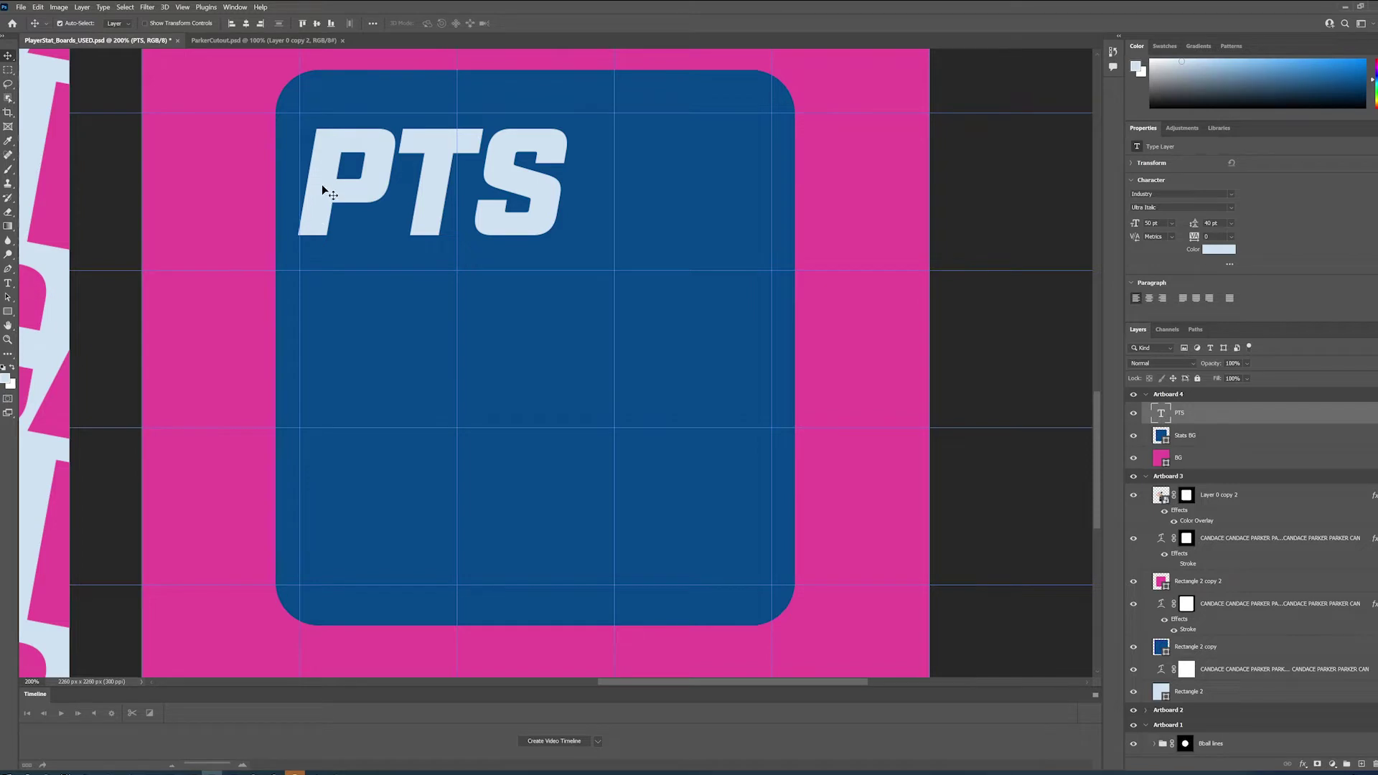
# - Reduce the PTS label to 36 pt and nudge it slightly down
pyautogui.press('Down')
pyautogui.press('Down')
pyautogui.press('Down')
pyautogui.press('Down')
pyautogui.press('Down')
pyautogui.press('Down')
pyautogui.press('Down')
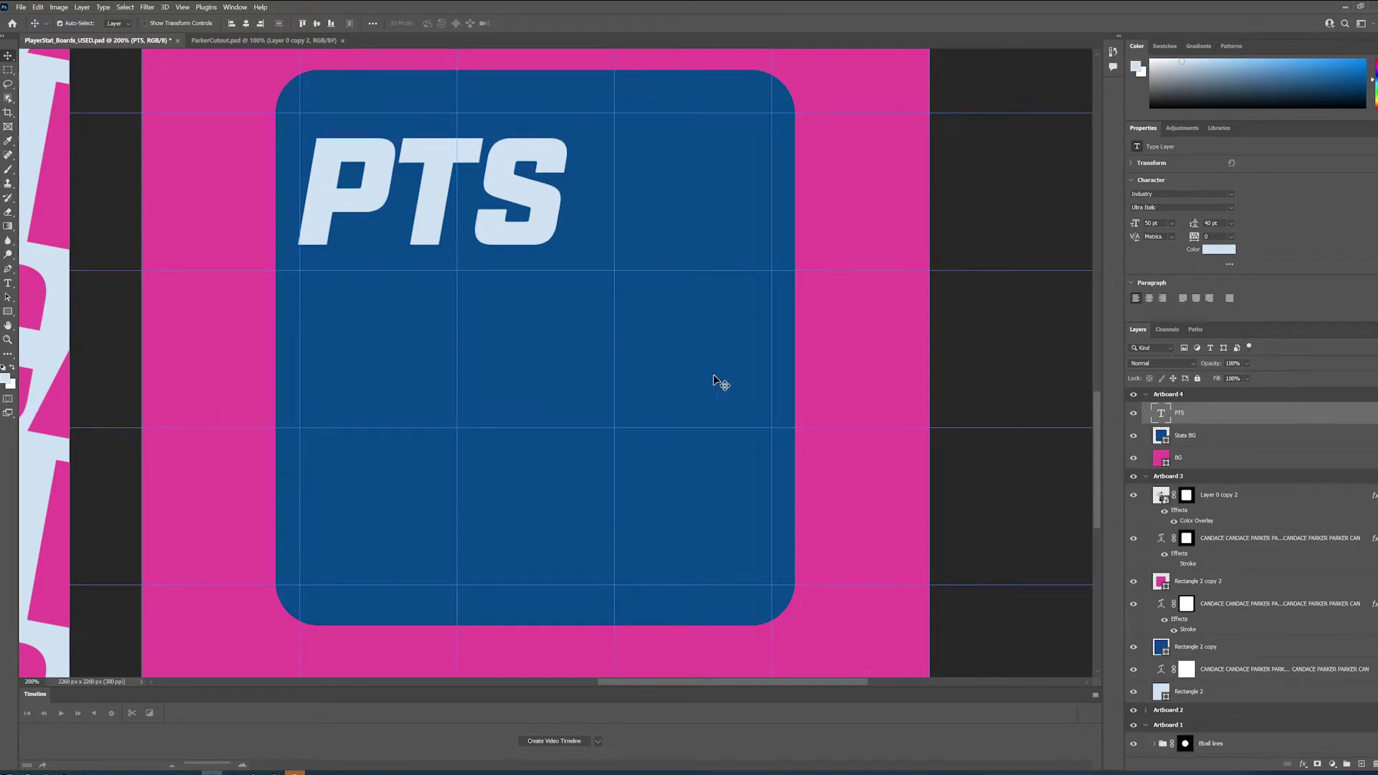
pyautogui.doubleClick(1162, 418)
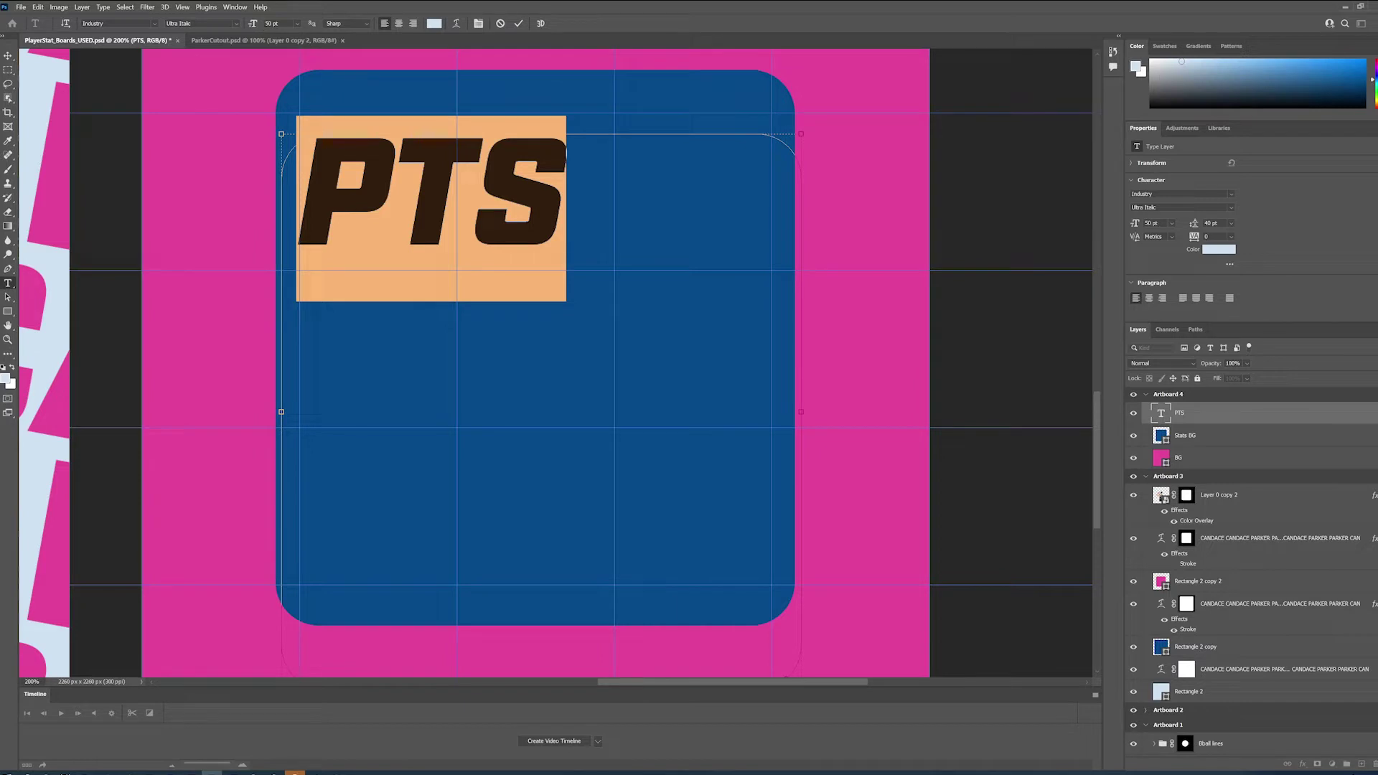
pyautogui.moveTo(257, 31); pyautogui.dragTo(258, 31)
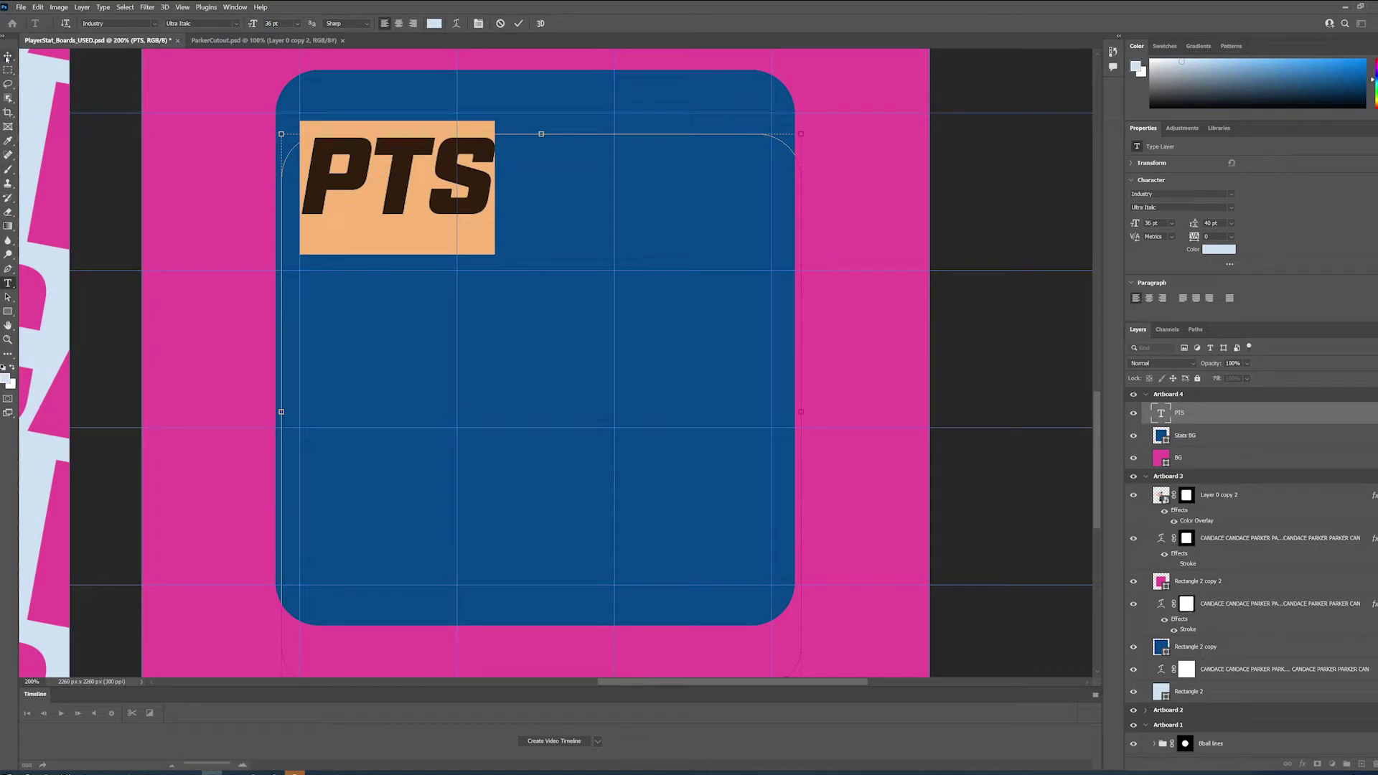
pyautogui.click(8, 56)
pyautogui.moveTo(398, 154); pyautogui.dragTo(400, 176)
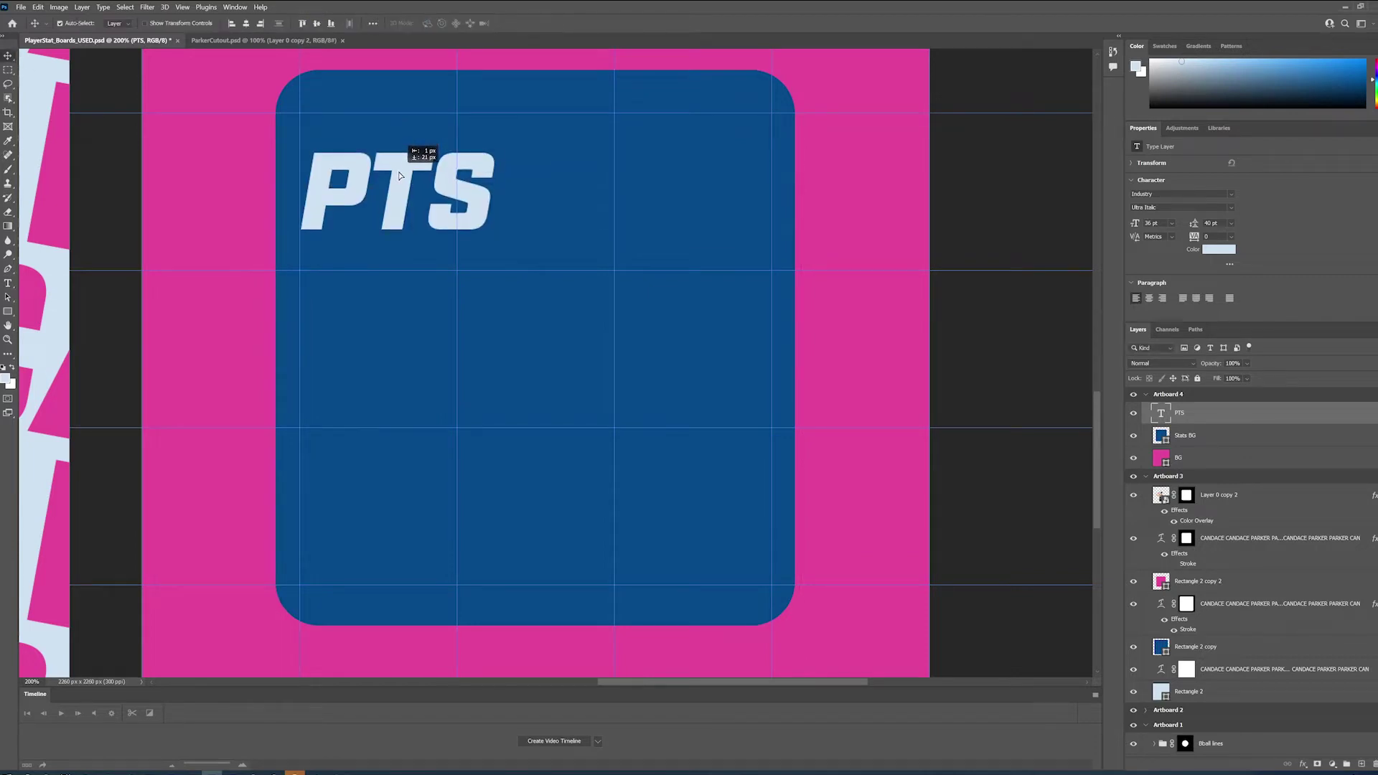
# - Duplicate PTS into a second row below and change its text to 'AST'
pyautogui.moveTo(1174, 431); pyautogui.dragTo(1200, 431)
pyautogui.moveTo(397, 207); pyautogui.dragTo(383, 359)
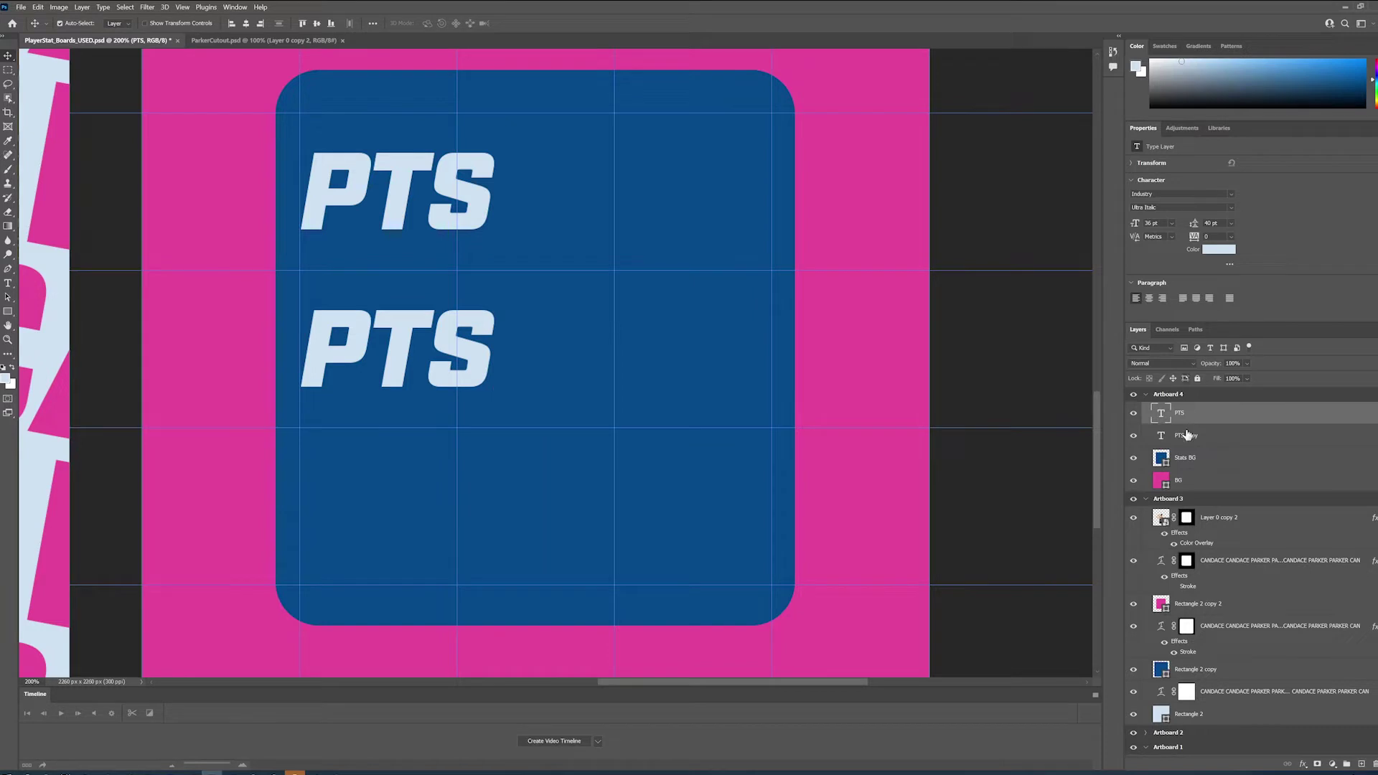
pyautogui.doubleClick(1161, 415)
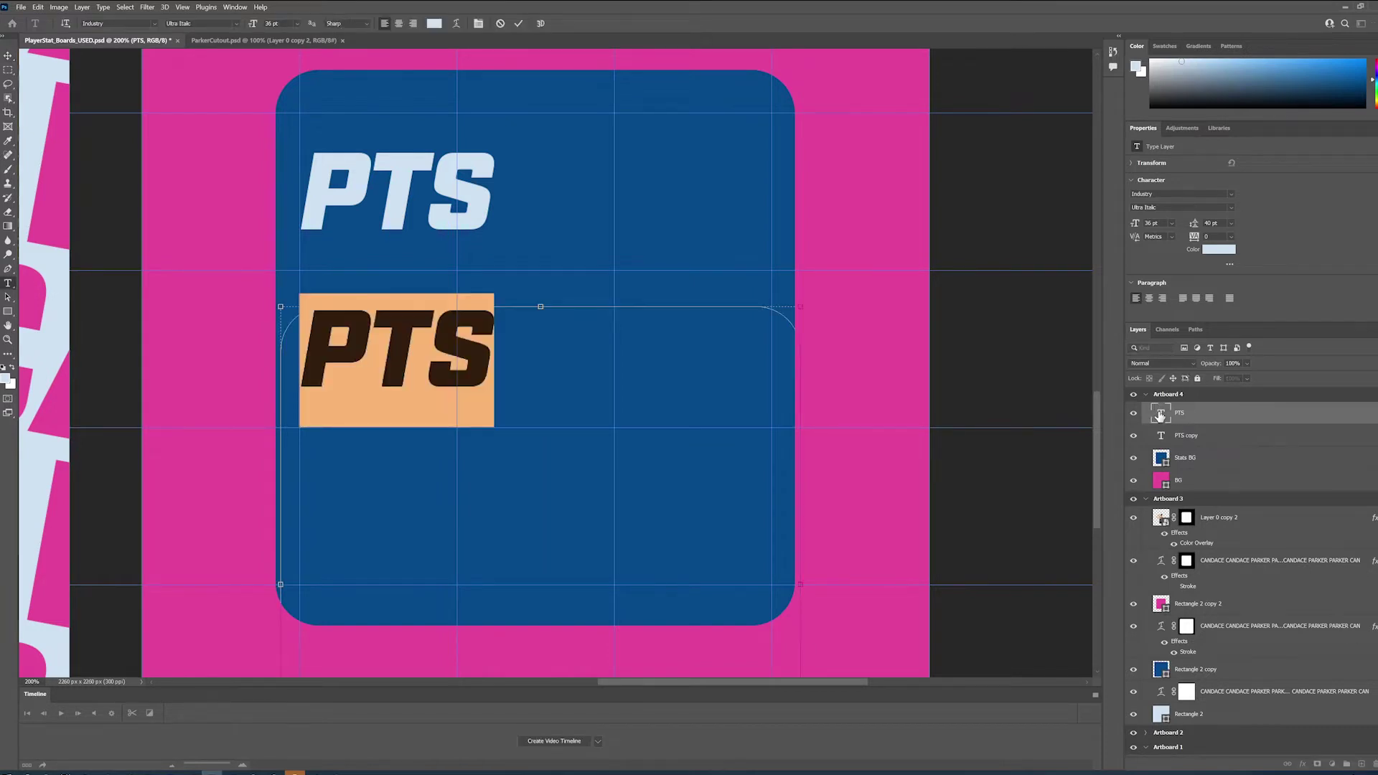
pyautogui.write('AST')
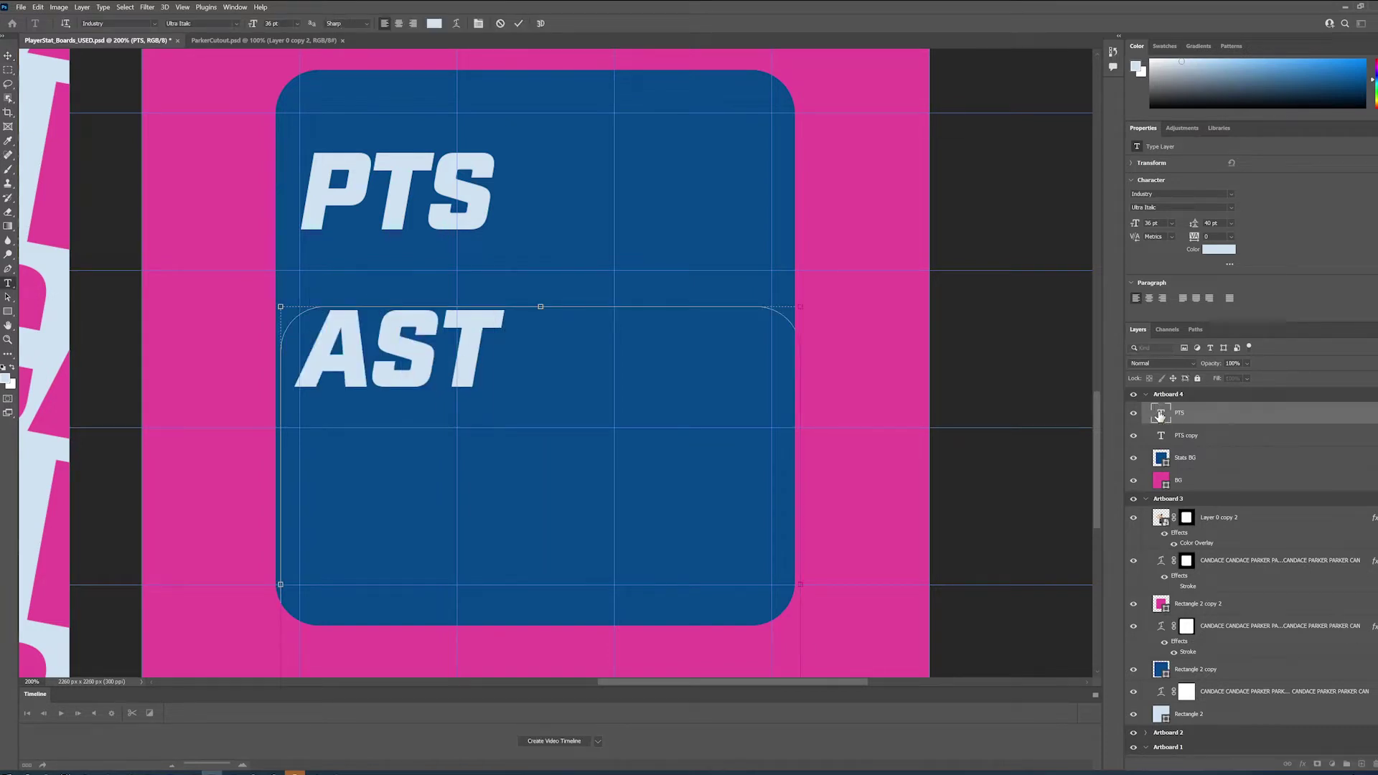
pyautogui.click(1181, 435)
# - Duplicate the AST label into a third row beneath it
pyautogui.moveTo(1184, 414); pyautogui.dragTo(1188, 412)
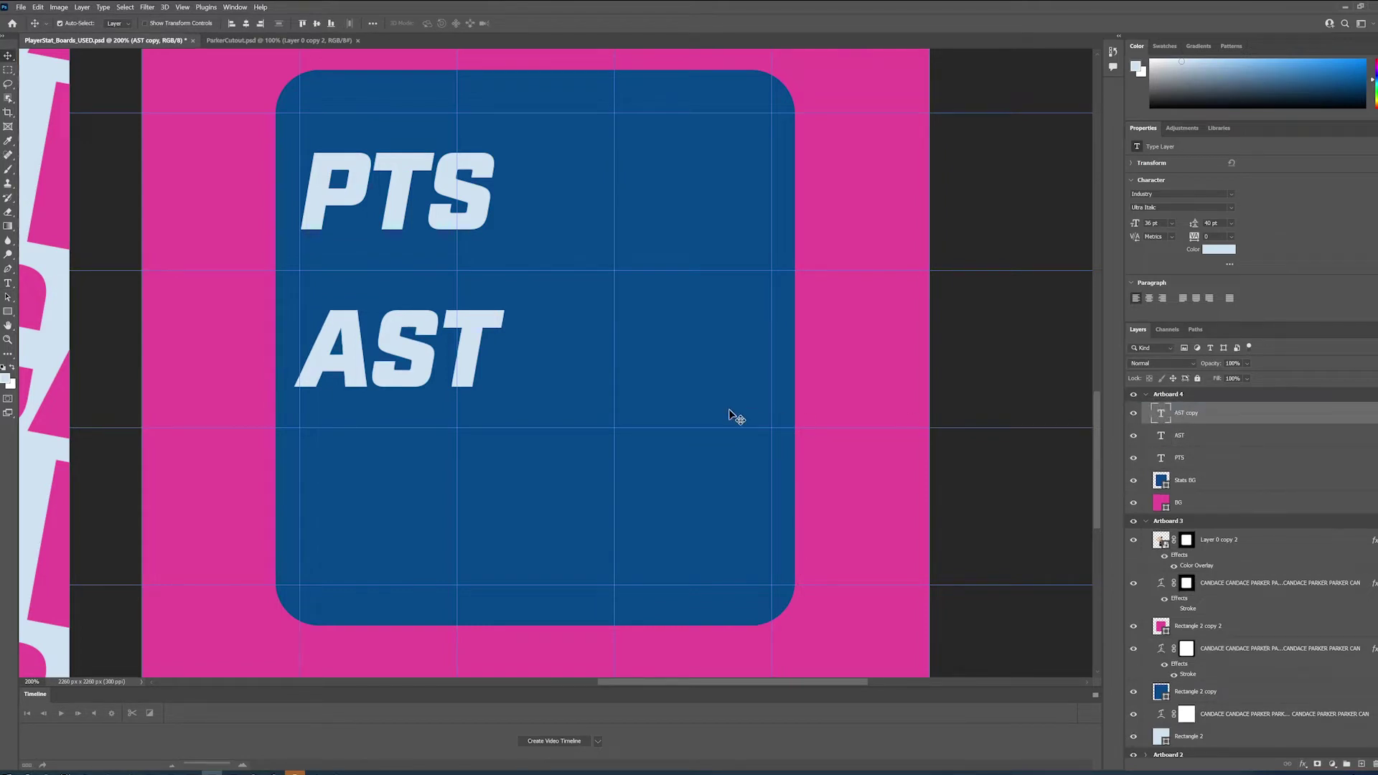
pyautogui.press('Down')
pyautogui.press('Down')
pyautogui.press('Down')
pyautogui.press('Down')
pyautogui.press('Down')
pyautogui.press('Down')
pyautogui.press('Down')
pyautogui.press('Down')
pyautogui.press('Down')
pyautogui.press('Down')
pyautogui.press('Down')
pyautogui.press('Down')
pyautogui.press('Down')
pyautogui.press('Down')
pyautogui.press('Down')
pyautogui.press('Down')
pyautogui.press('Down')
pyautogui.press('Down')
pyautogui.press('Down')
pyautogui.press('Down')
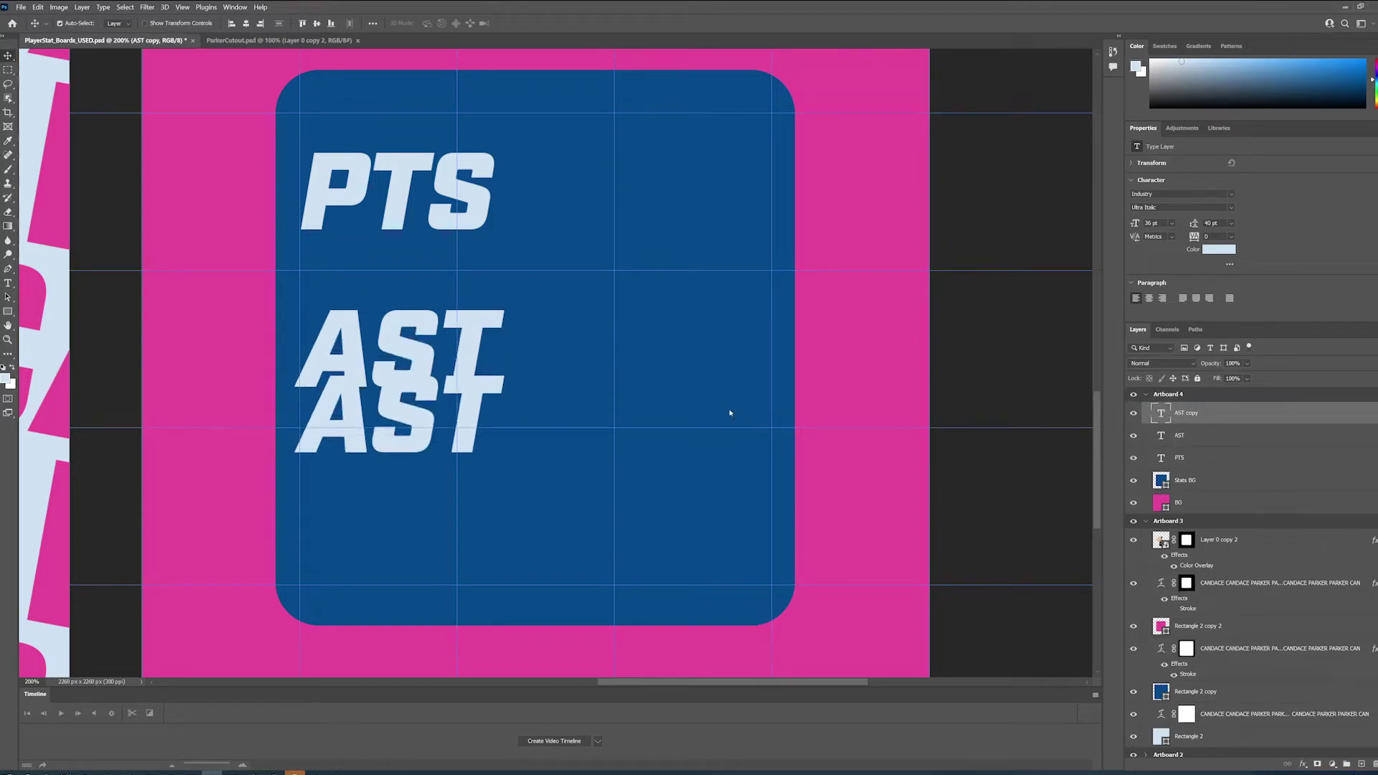
pyautogui.moveTo(398, 450); pyautogui.dragTo(386, 536)
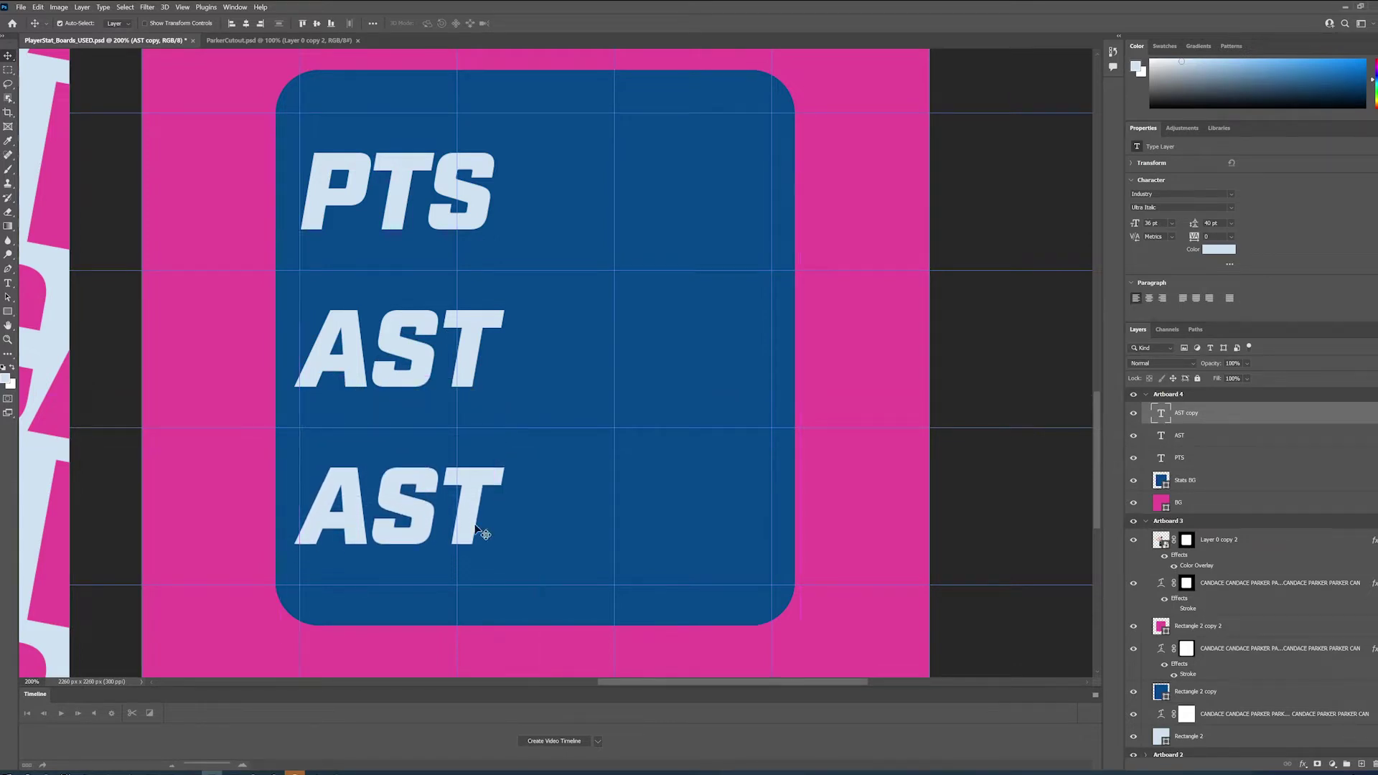
# - Change the third label to 'REB' and adjust the T–S spacing in PTS
pyautogui.doubleClick(1162, 415)
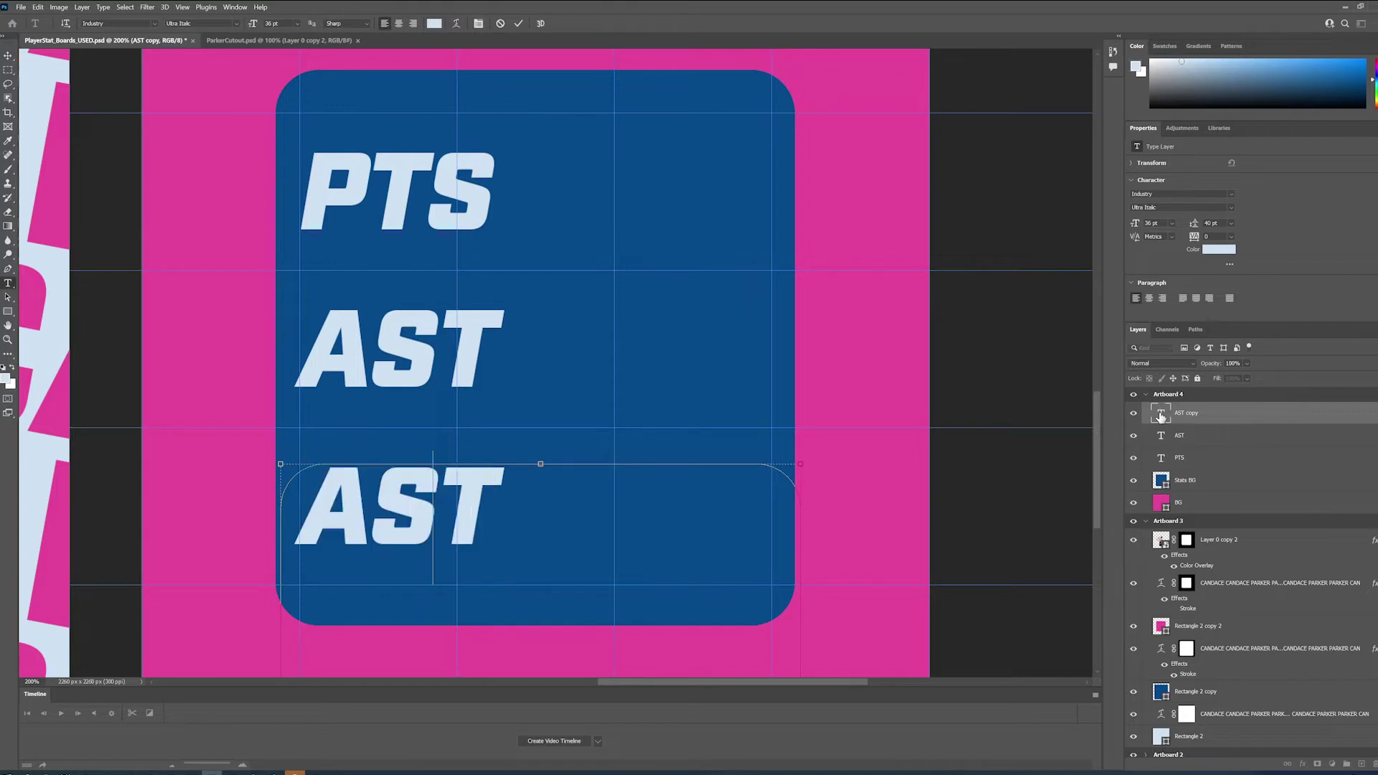
pyautogui.write('REB')
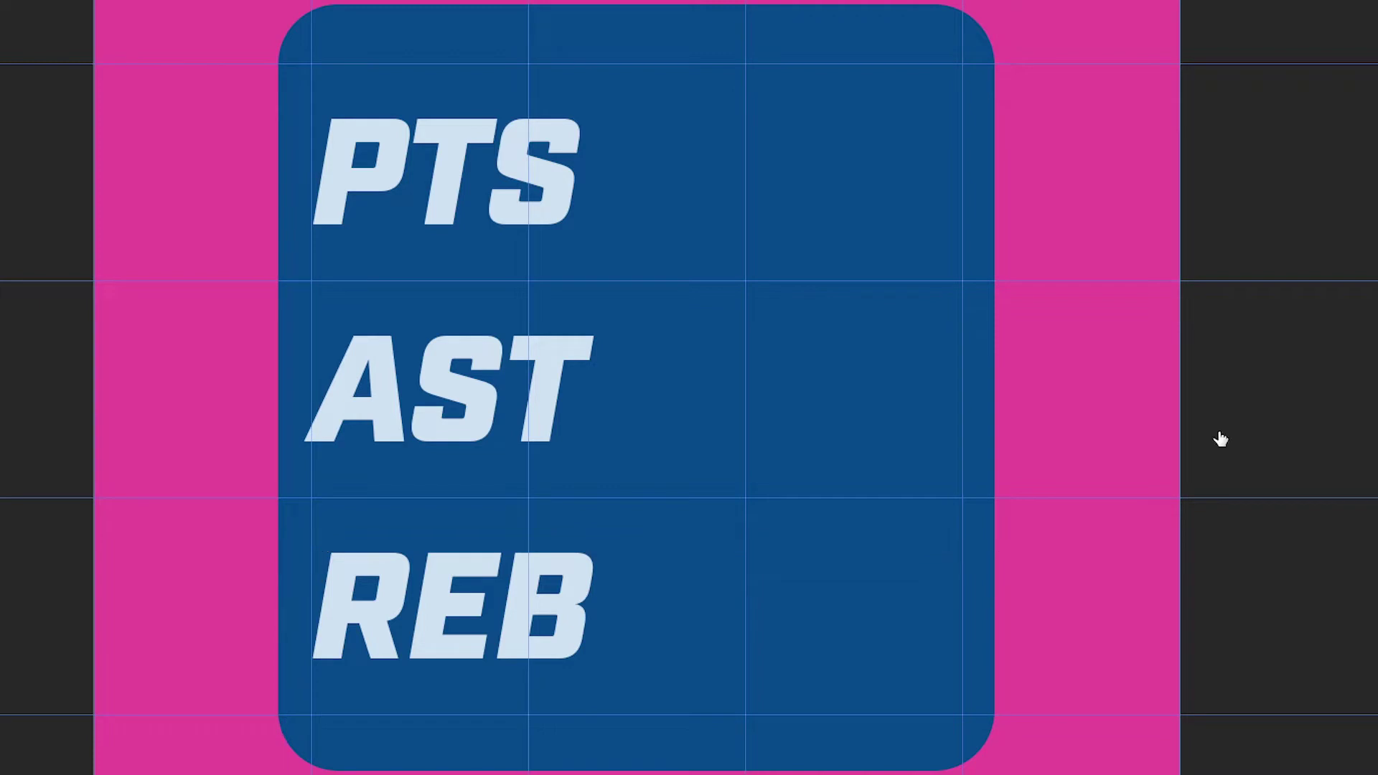
pyautogui.doubleClick(502, 205)
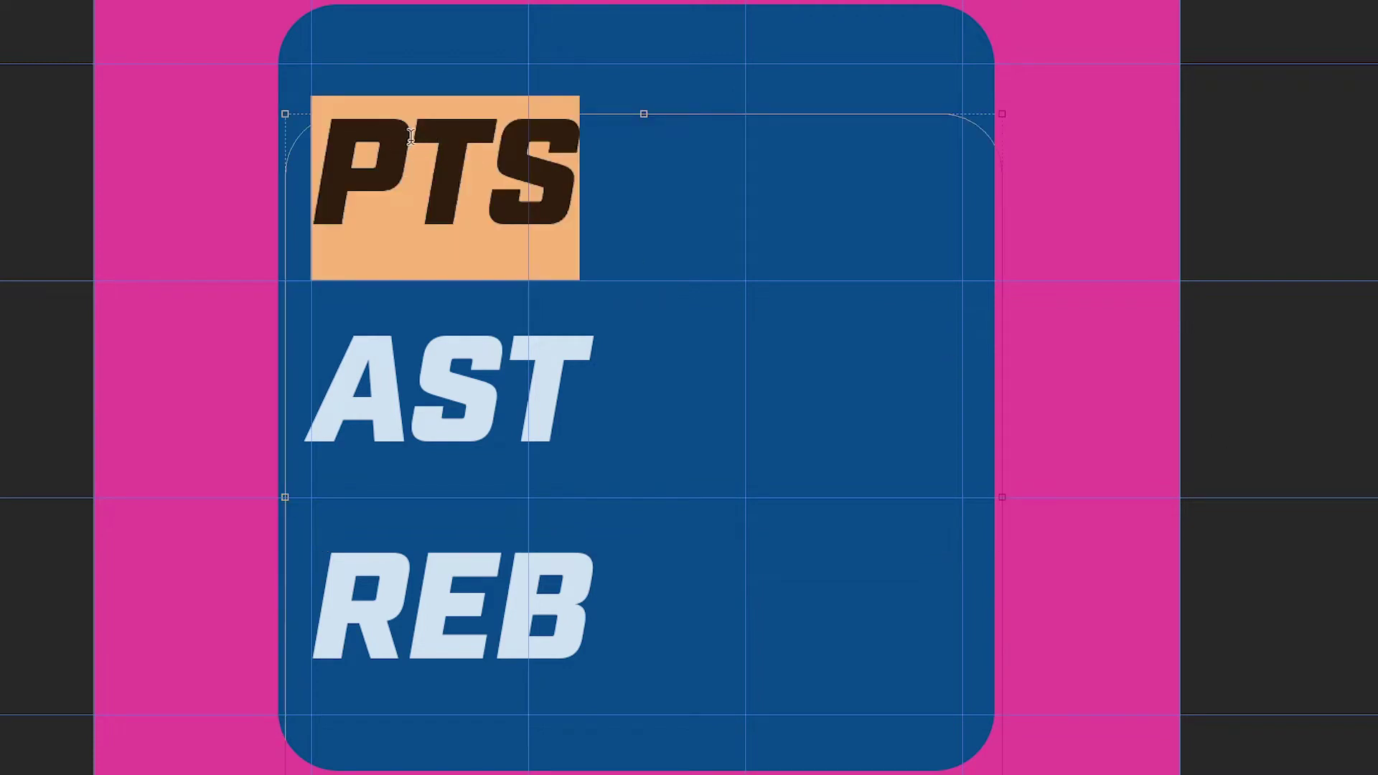
pyautogui.click(495, 143)
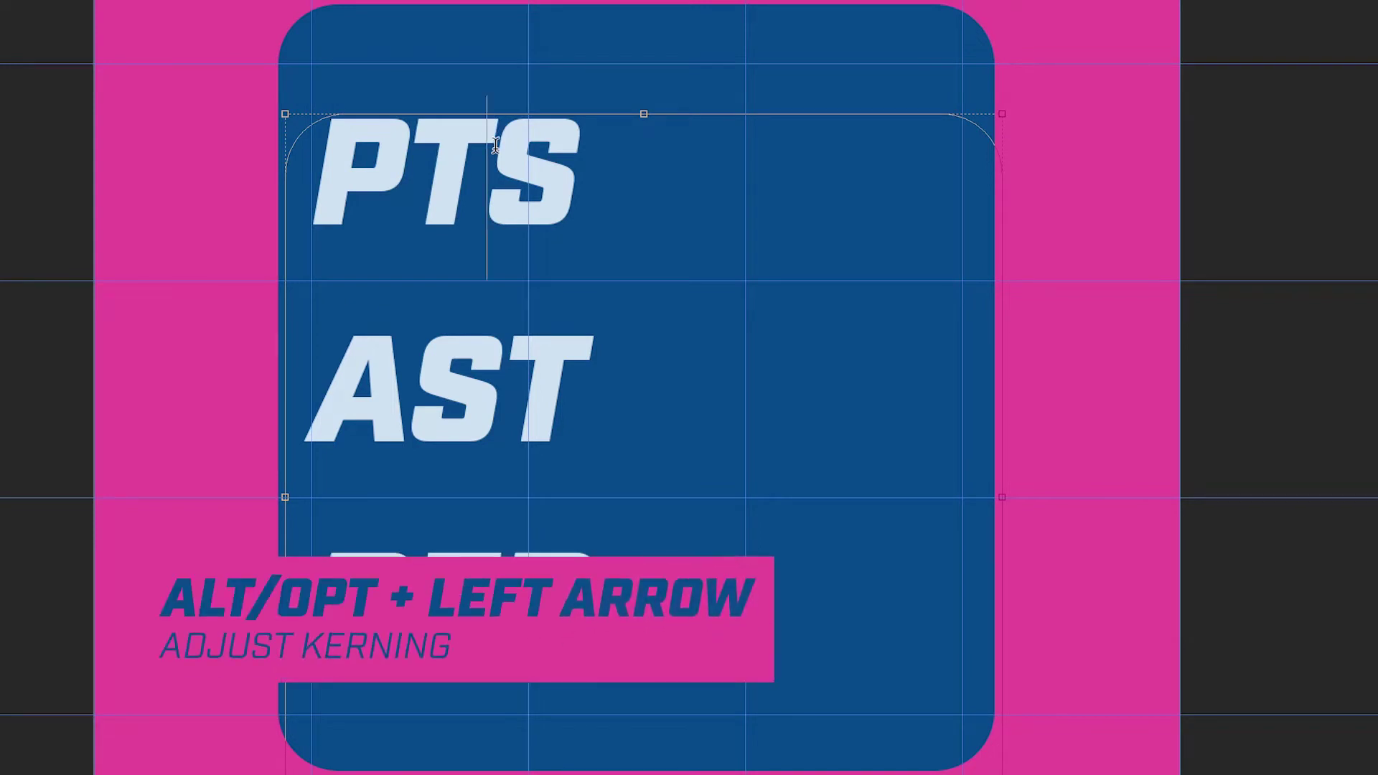
pyautogui.hotkey('alt', 'Left')
pyautogui.hotkey('alt', 'Left')
pyautogui.hotkey('alt', 'Left')
pyautogui.hotkey('alt', 'Left')
pyautogui.hotkey('alt', 'Left')
pyautogui.hotkey('alt', 'Left')
pyautogui.hotkey('alt', 'Left')
pyautogui.hotkey('alt', 'Left')
pyautogui.hotkey('alt', 'Right')
pyautogui.hotkey('alt', 'Right')
pyautogui.hotkey('alt', 'Right')
pyautogui.hotkey('alt', 'Right')
pyautogui.hotkey('alt', 'Right')
pyautogui.hotkey('alt', 'Right')
pyautogui.hotkey('alt', 'Right')
pyautogui.hotkey('alt', 'Right')
pyautogui.press('Left')
pyautogui.hotkey('ctrl', 'Return')
# - Tighten the kerning between R–E and E–B in the REB label
pyautogui.doubleClick(446, 409)
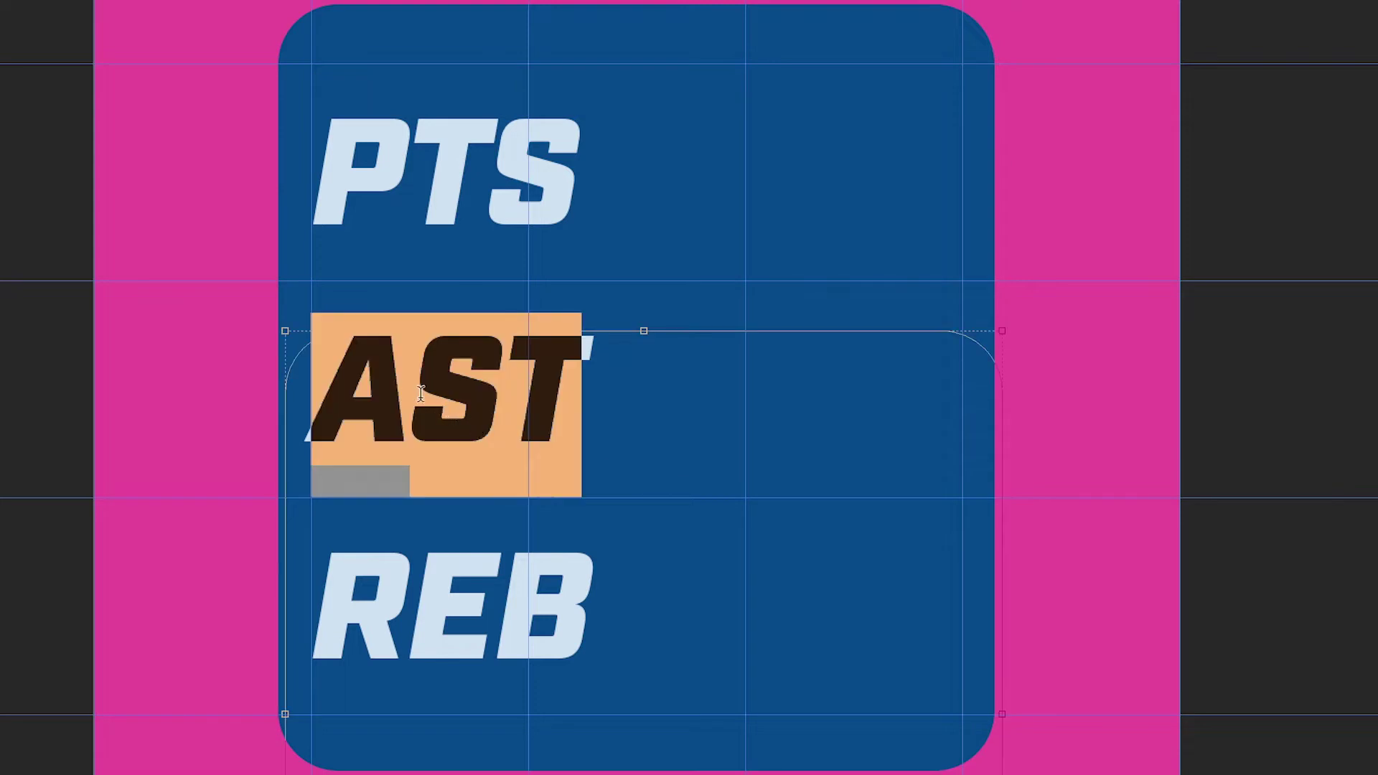
pyautogui.click(421, 392)
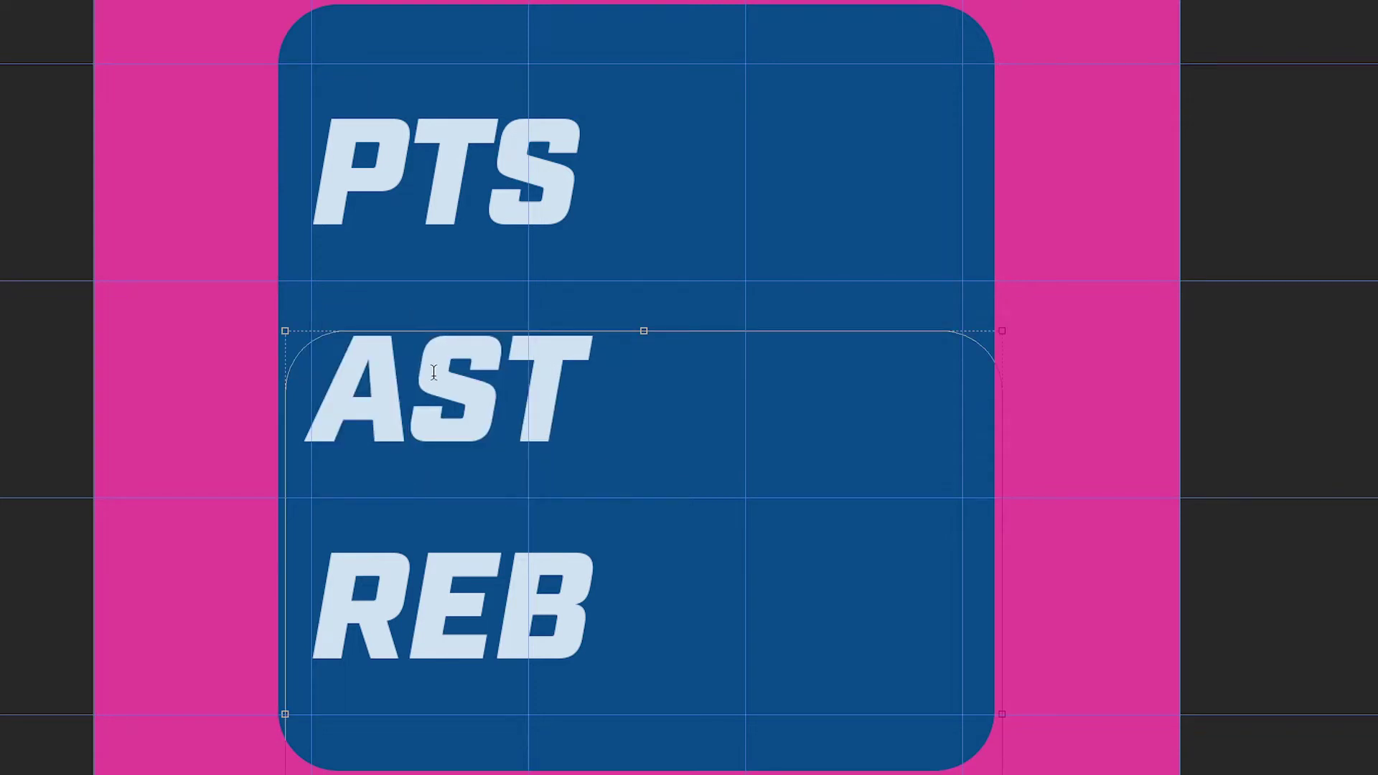
pyautogui.press('Escape')
pyautogui.click(418, 585)
pyautogui.hotkey('alt', 'Left')
pyautogui.press('Right')
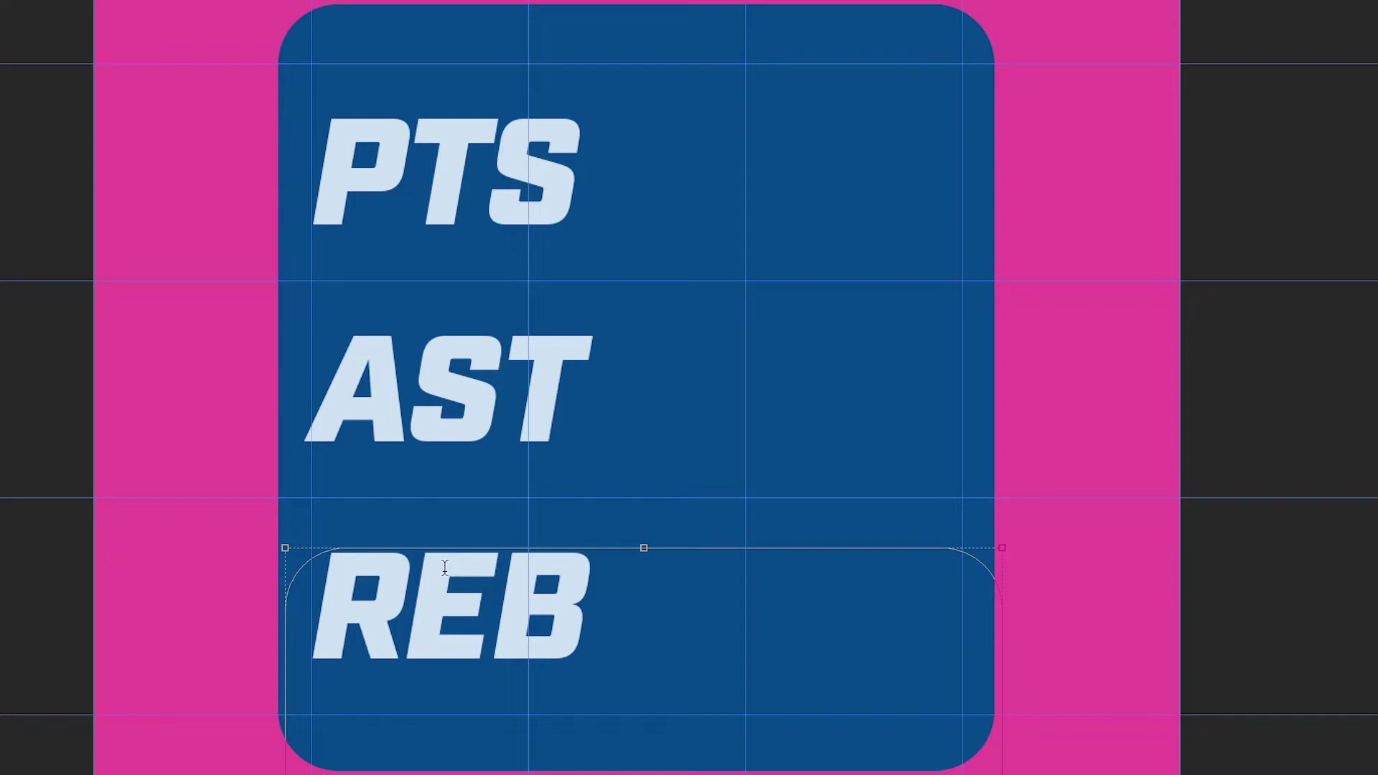
pyautogui.hotkey('alt', 'Left')
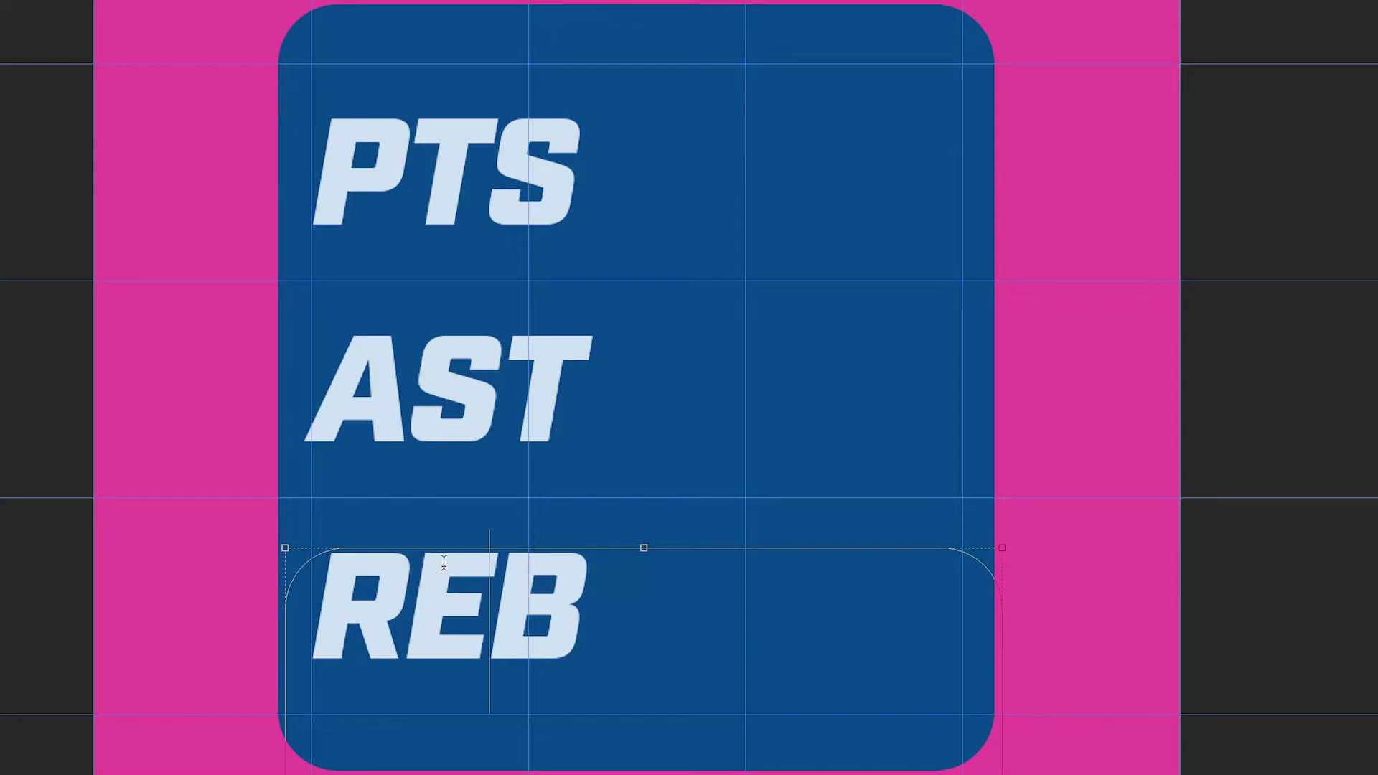
# - Tighten the S–T kerning in AST and finish editing the labels
pyautogui.click(420, 418)
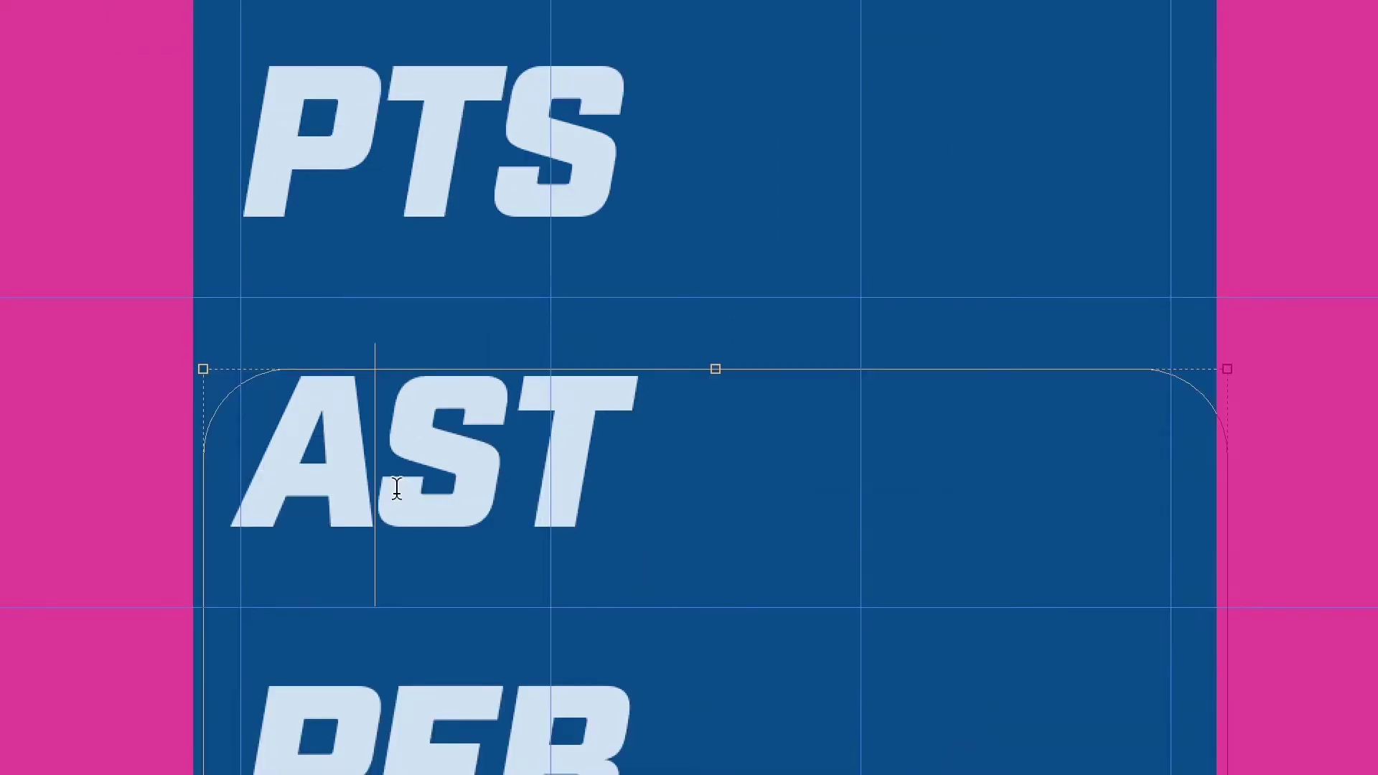
pyautogui.press('Right')
pyautogui.hotkey('alt', 'Left')
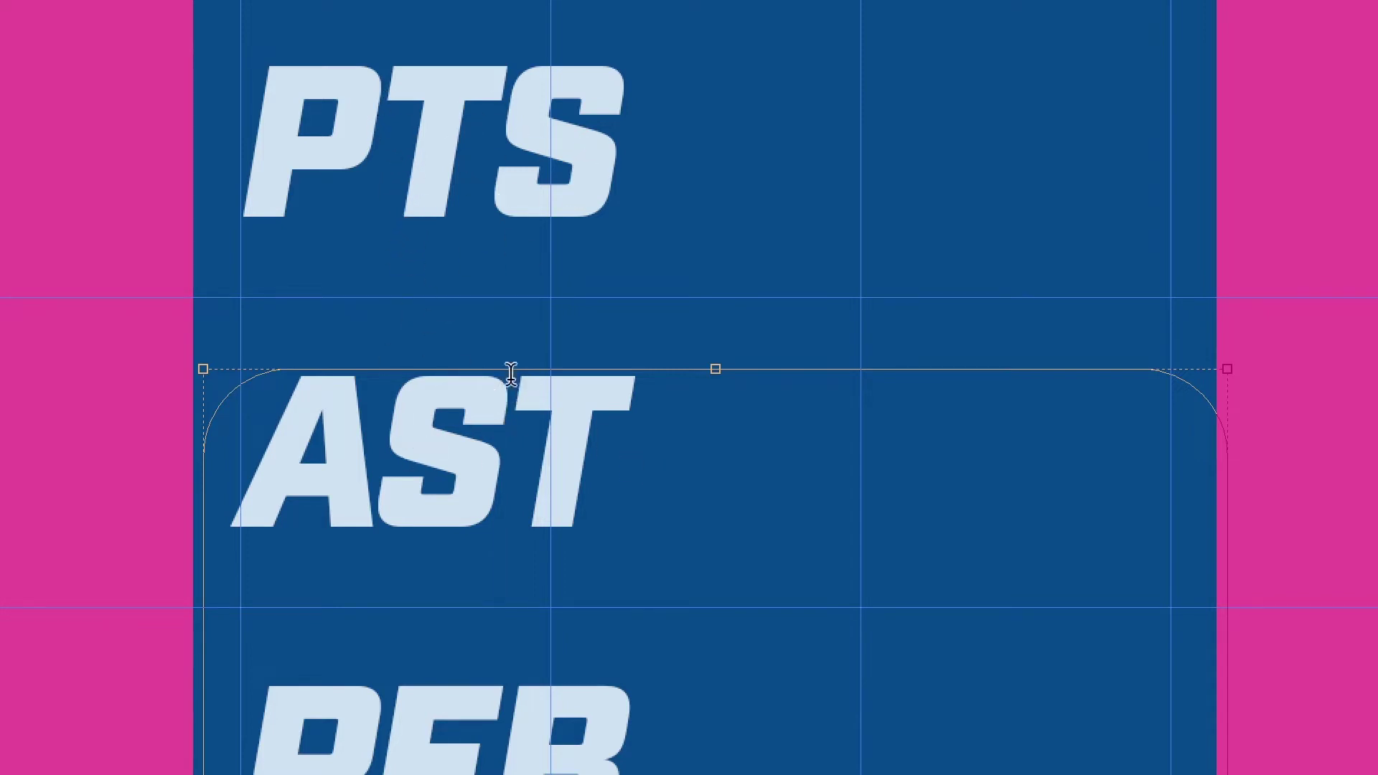
pyautogui.click(589, 763)
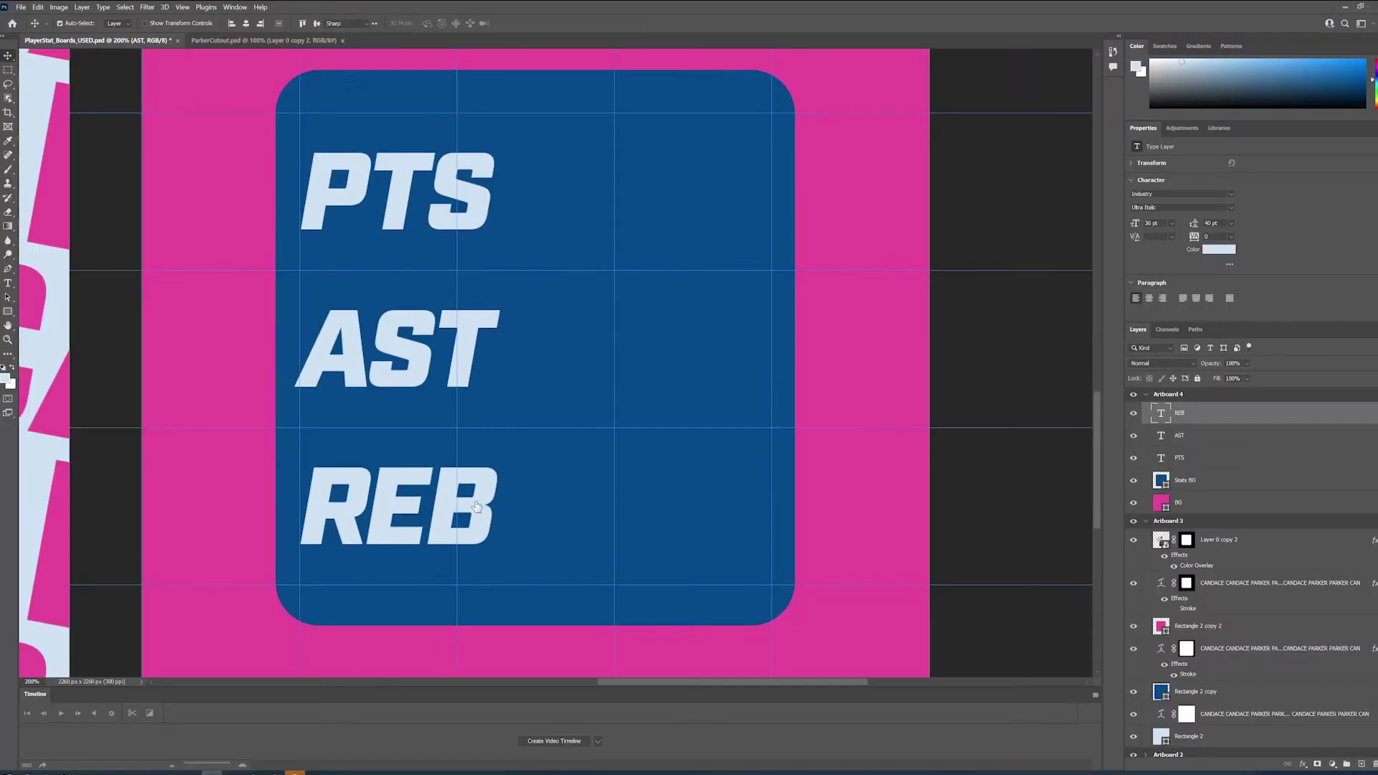
pyautogui.doubleClick(476, 507)
pyautogui.click(452, 492)
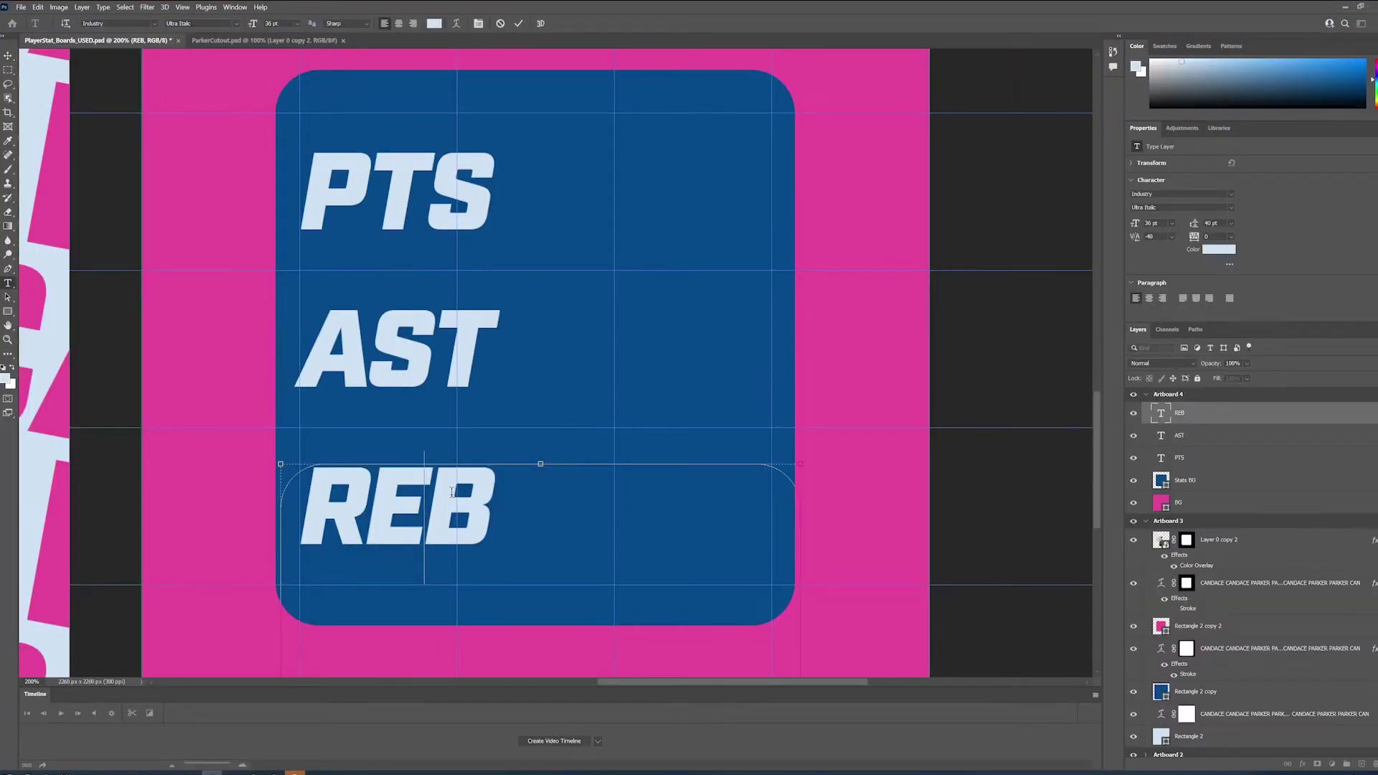
pyautogui.hotkey('ctrl', 'Return')
pyautogui.press('v')
pyautogui.hotkey('ctrl', '-')
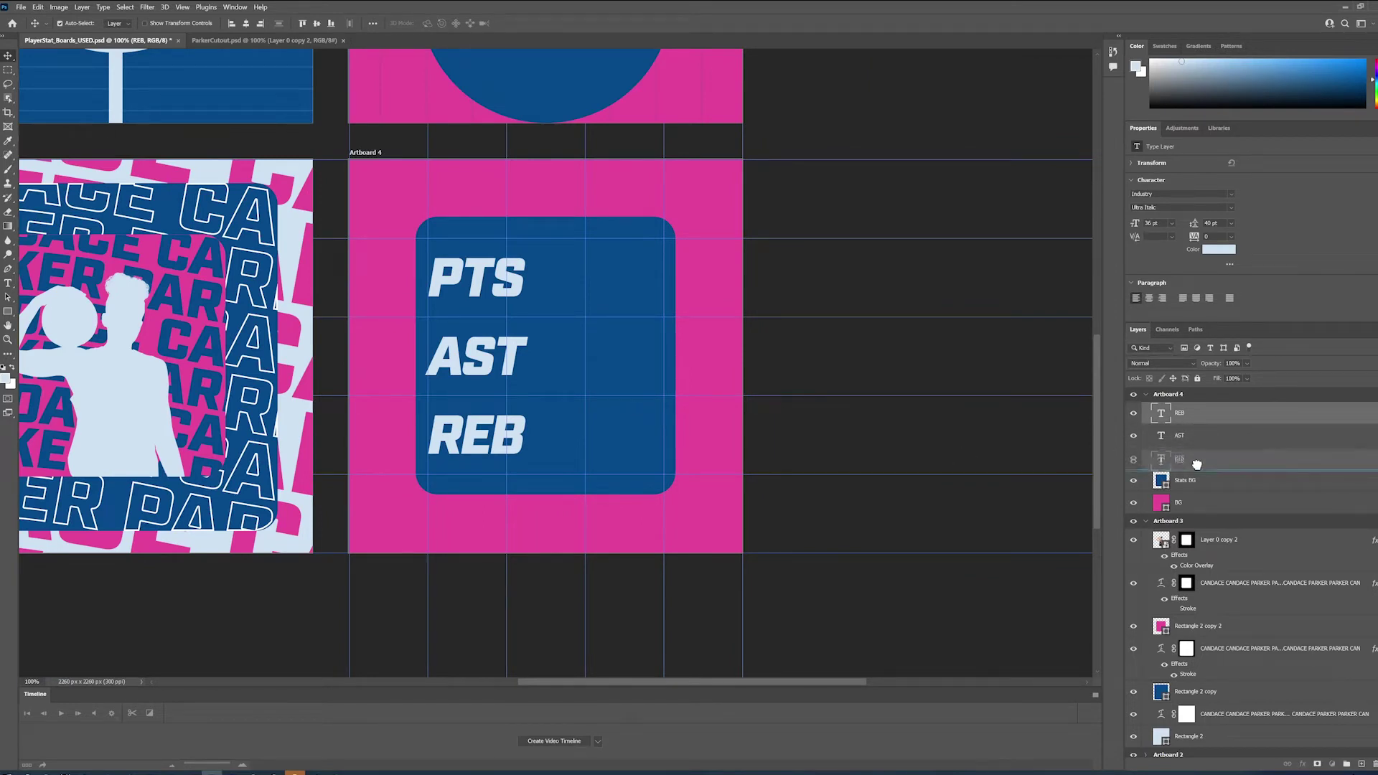
# - Move REB to the bottom and AST below PTS in the Artboard 4 layer stack
pyautogui.hotkey('ctrl', '[')
pyautogui.hotkey('ctrl', '[')
pyautogui.moveTo(1193, 419); pyautogui.dragTo(1189, 444)
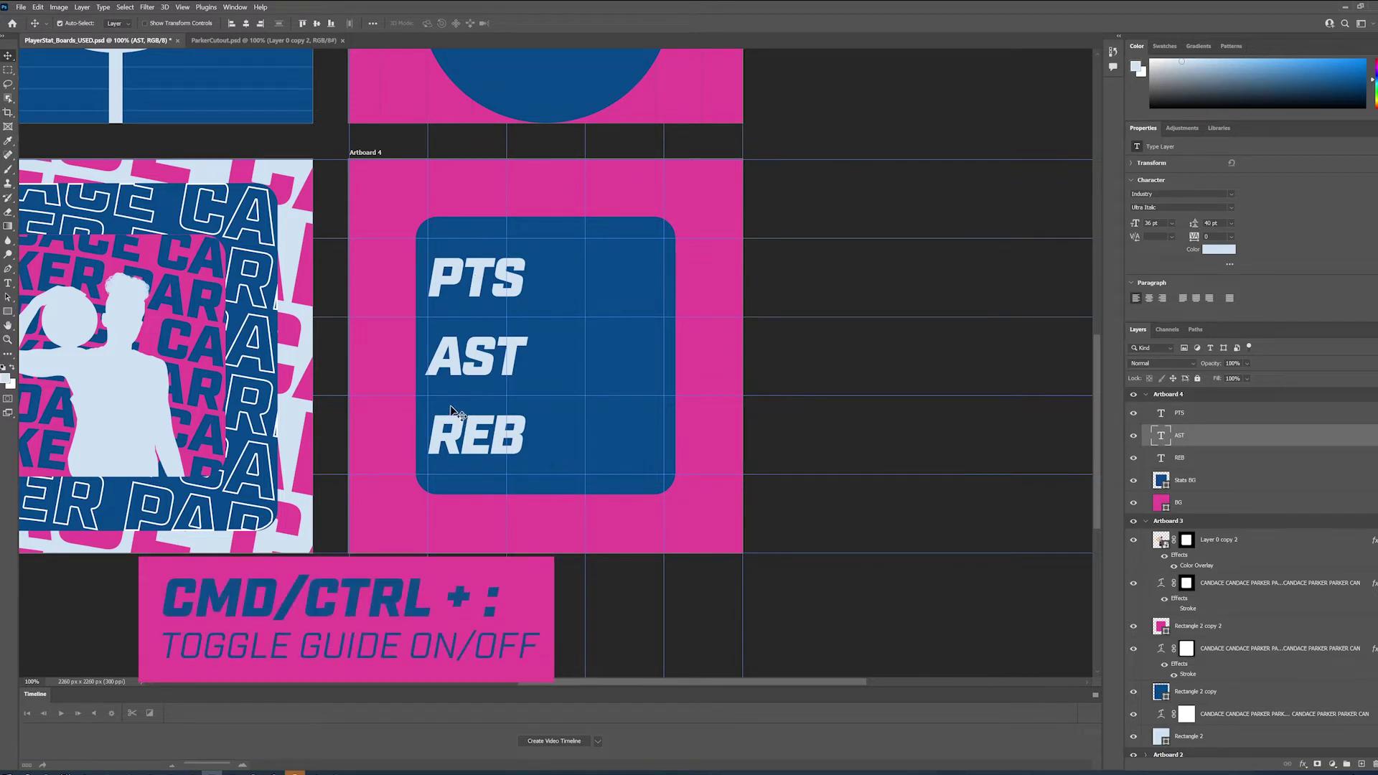
pyautogui.hotkey('ctrl', ';')
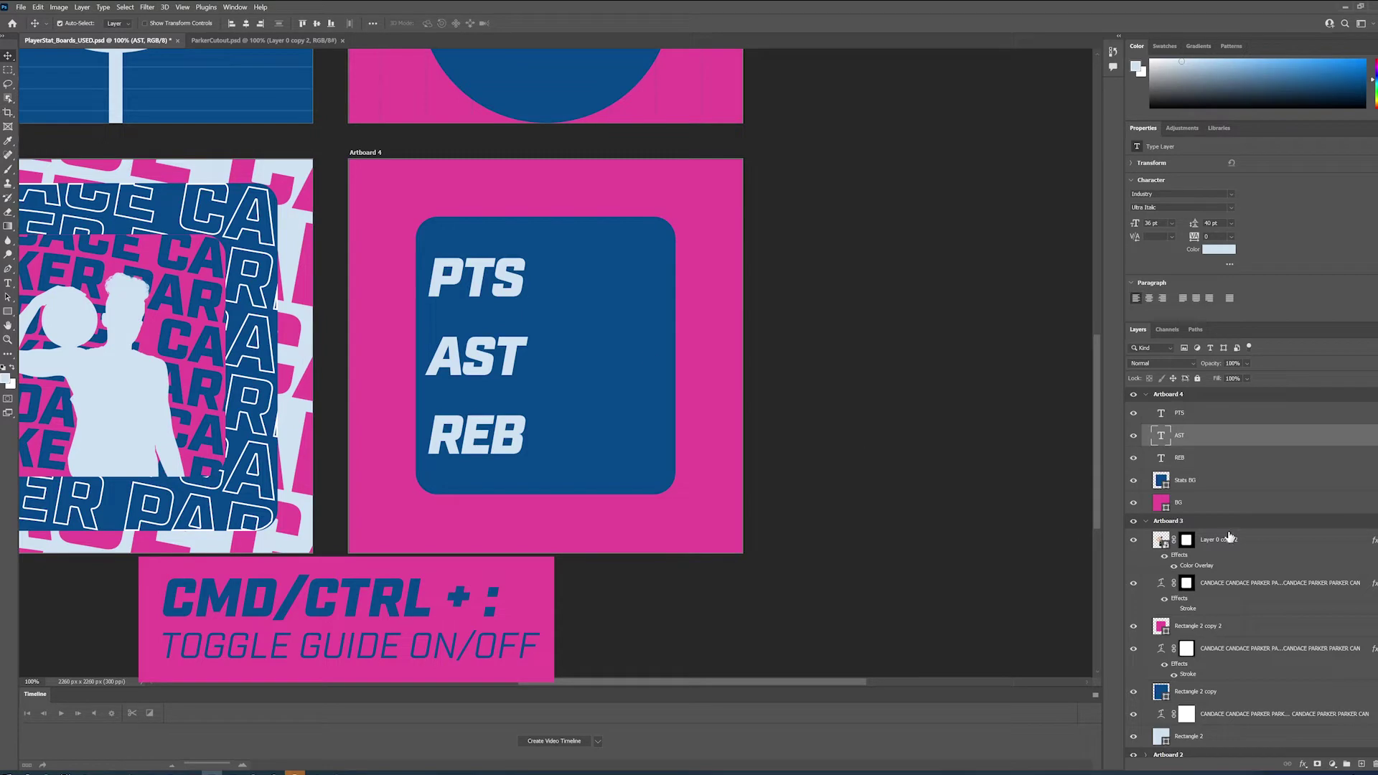
pyautogui.hotkey('ctrl', ';')
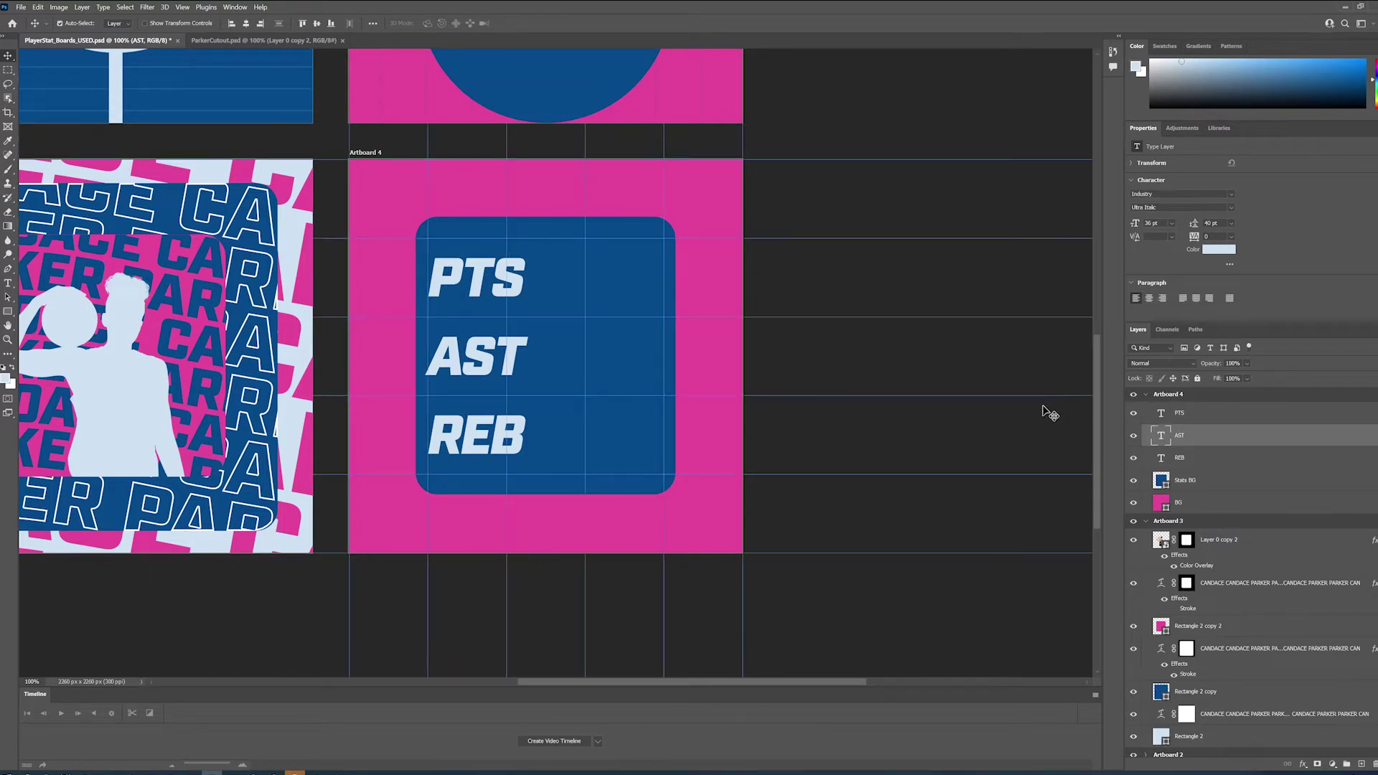
pyautogui.hotkey('ctrl', '+')
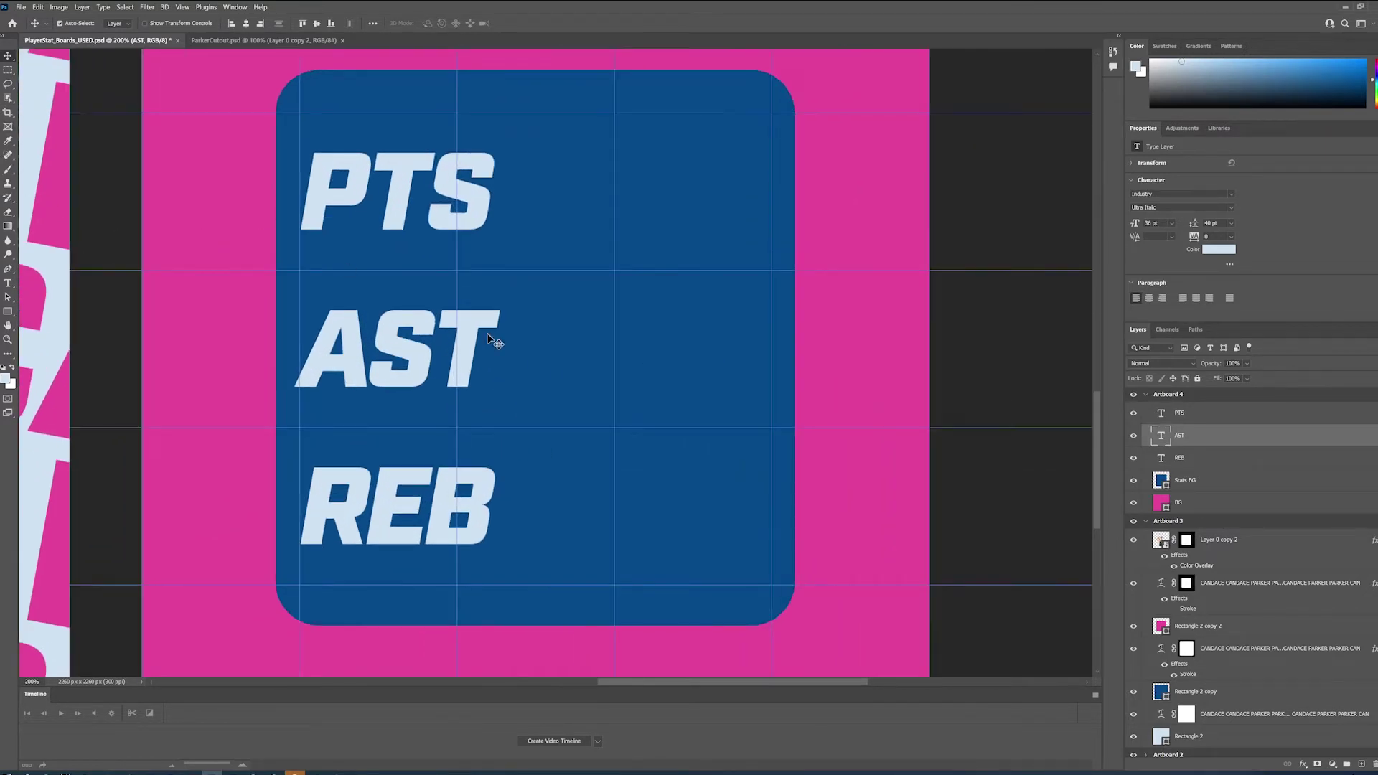
pyautogui.hotkey('ctrl', '-')
pyautogui.hotkey('ctrl', '-')
pyautogui.hotkey('ctrl', '-')
pyautogui.hotkey('ctrl', '-')
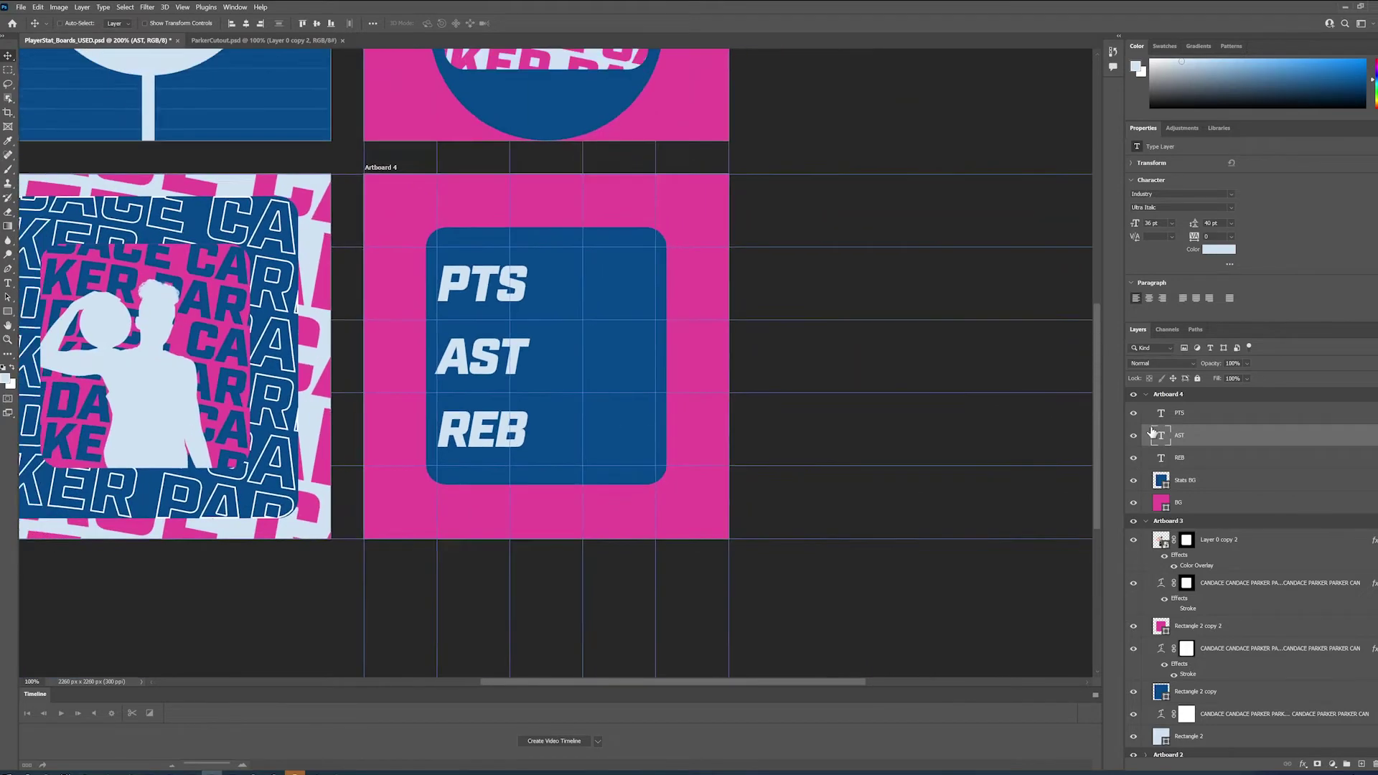
pyautogui.hotkey('ctrl', '+')
pyautogui.hotkey('ctrl', '+')
pyautogui.hotkey('ctrl', '+')
pyautogui.hotkey('ctrl', '+')
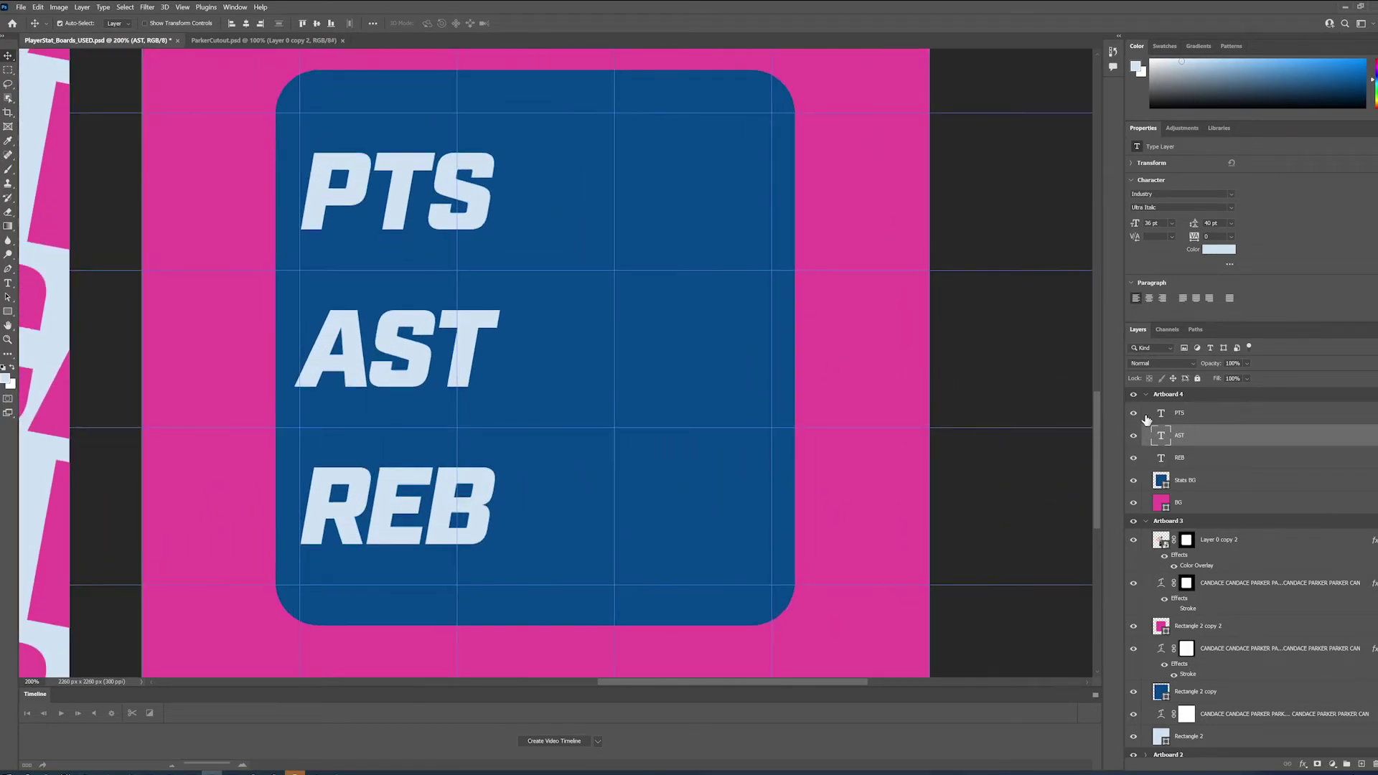
# - Set the PTS, AST and REB labels all to 42 pt
pyautogui.doubleClick(1157, 414)
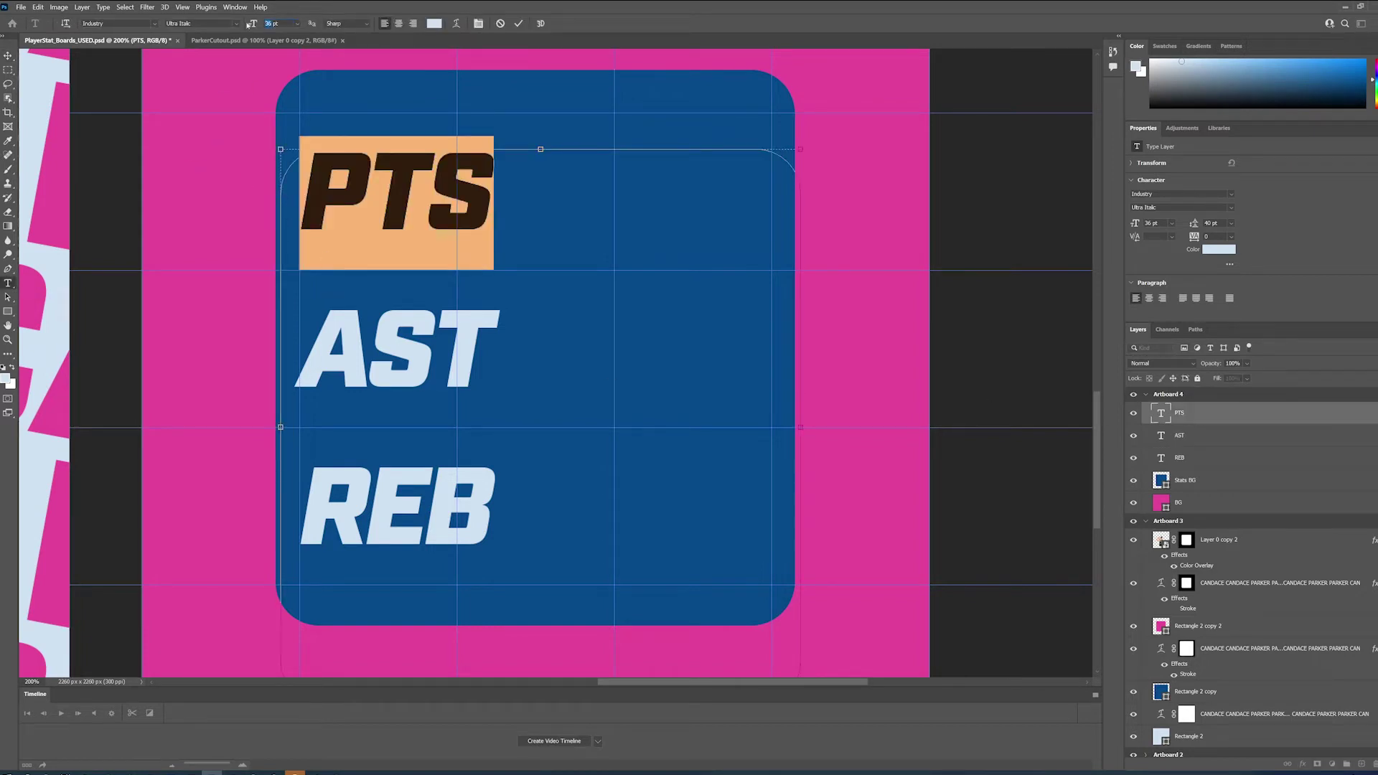
pyautogui.press('Return')
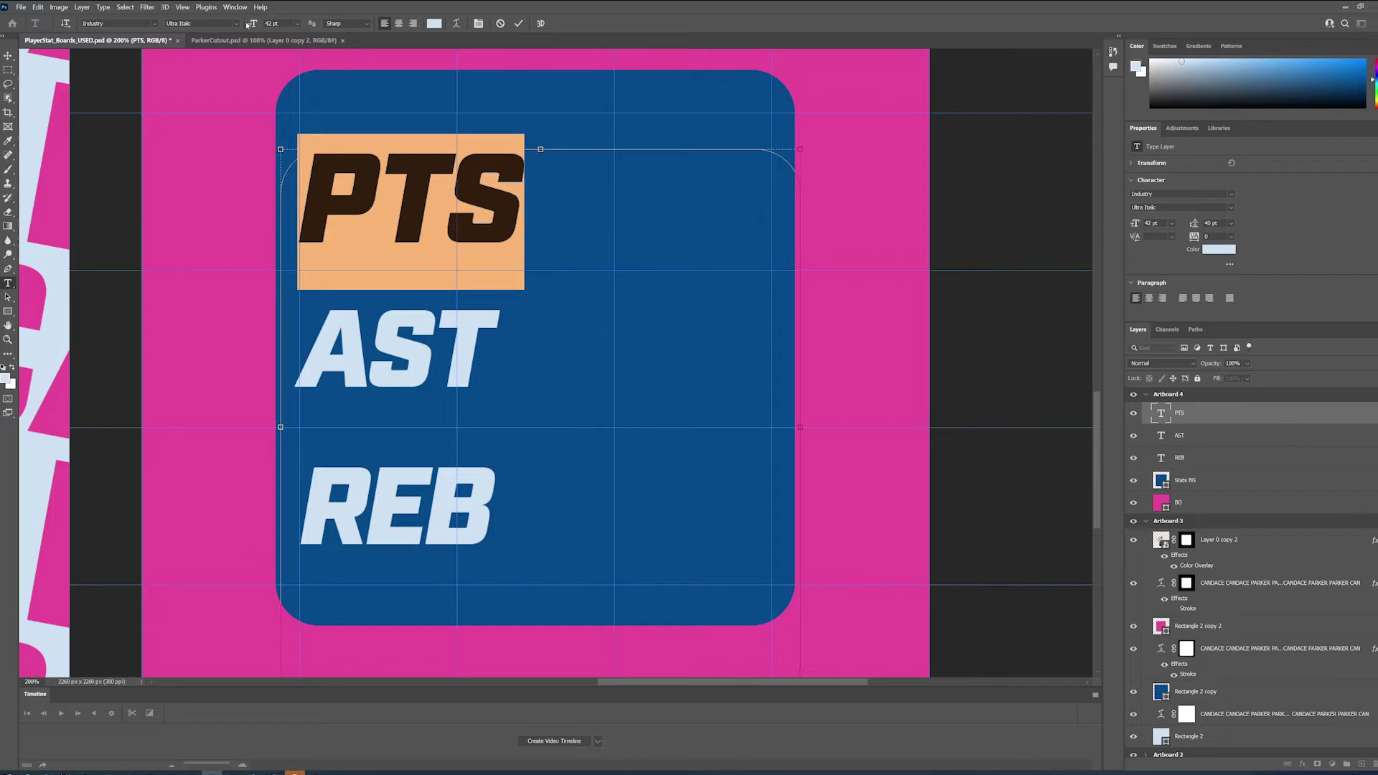
pyautogui.hotkey('ctrl', 'Return')
pyautogui.doubleClick(1161, 435)
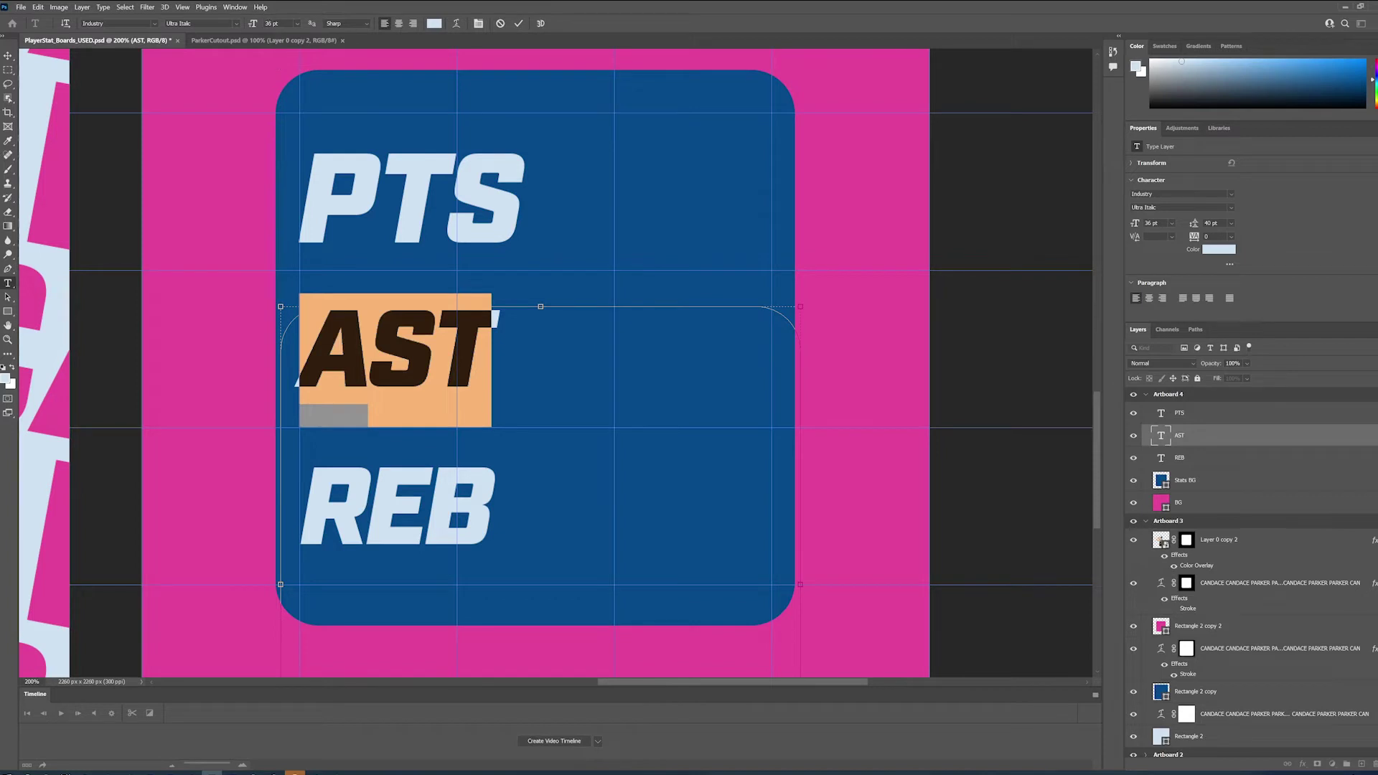
pyautogui.click(253, 25)
pyautogui.press('Return')
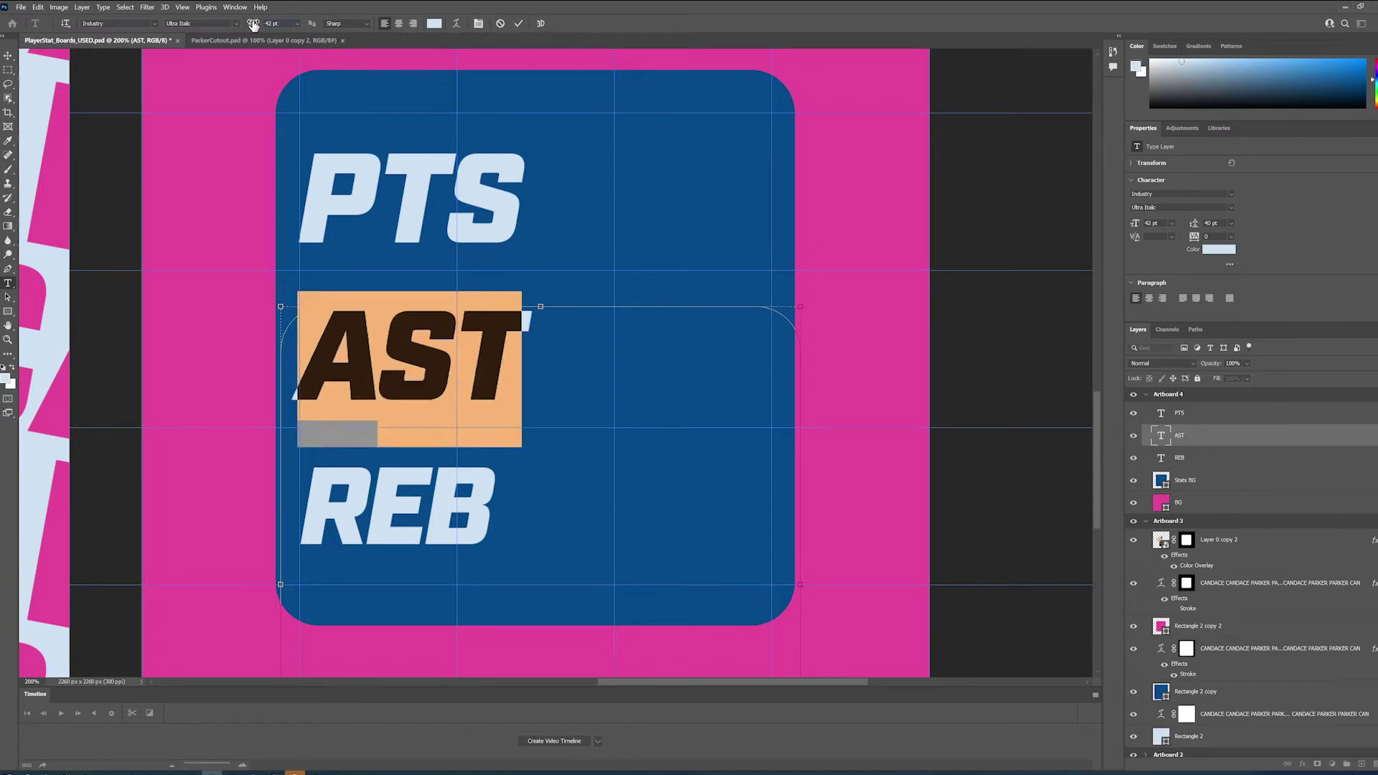
pyautogui.doubleClick(1161, 458)
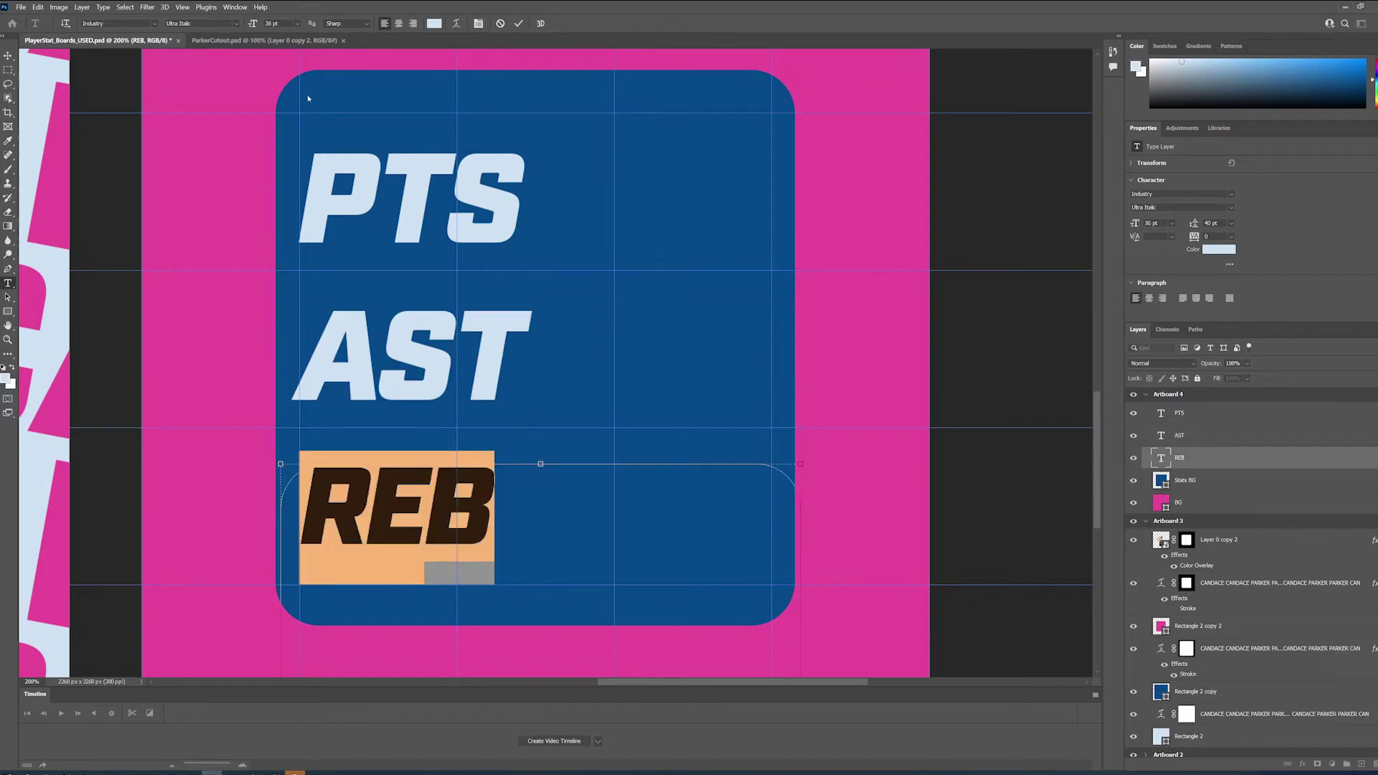
pyautogui.click(262, 25)
pyautogui.press('Return')
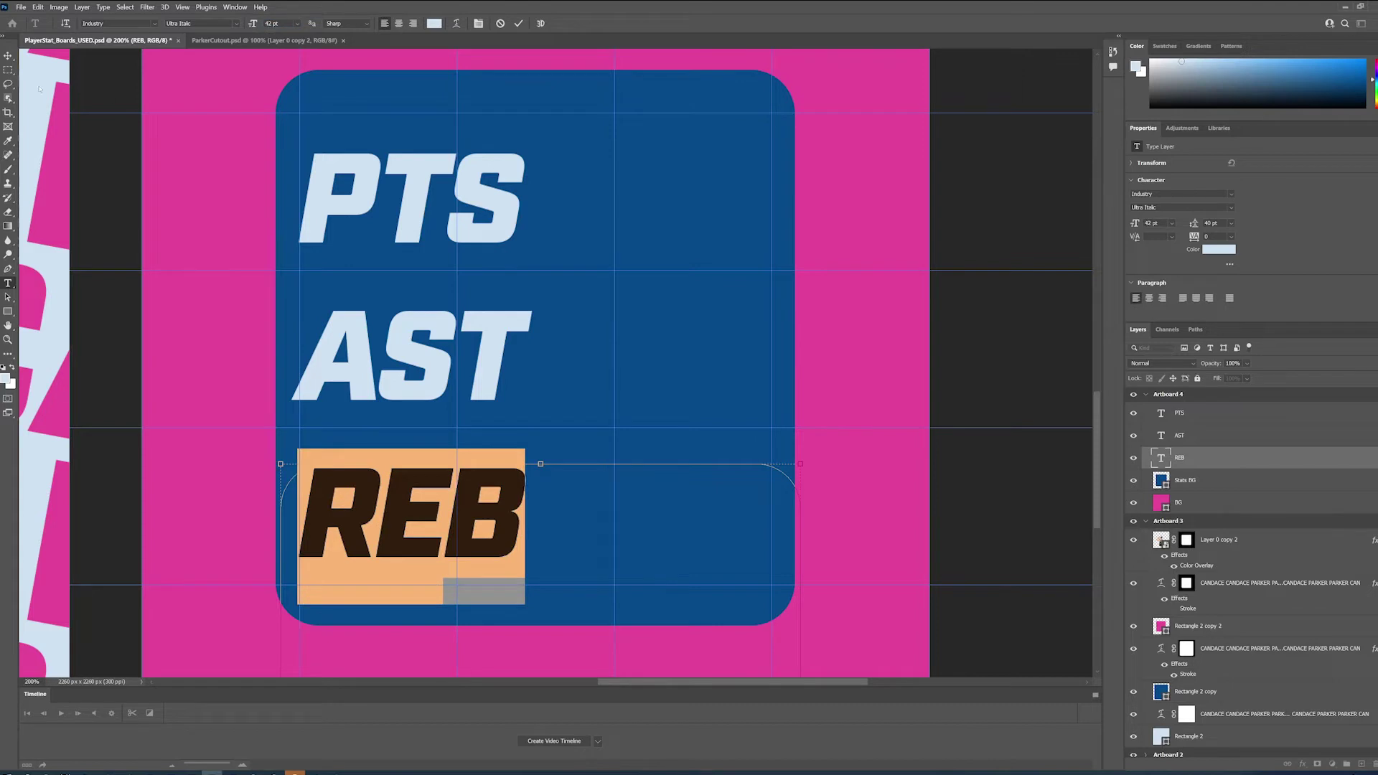
pyautogui.hotkey('ctrl', 'Return')
# - Nudge REB, AST and PTS into evenly spaced, left-aligned rows and hide the guides
pyautogui.press('v')
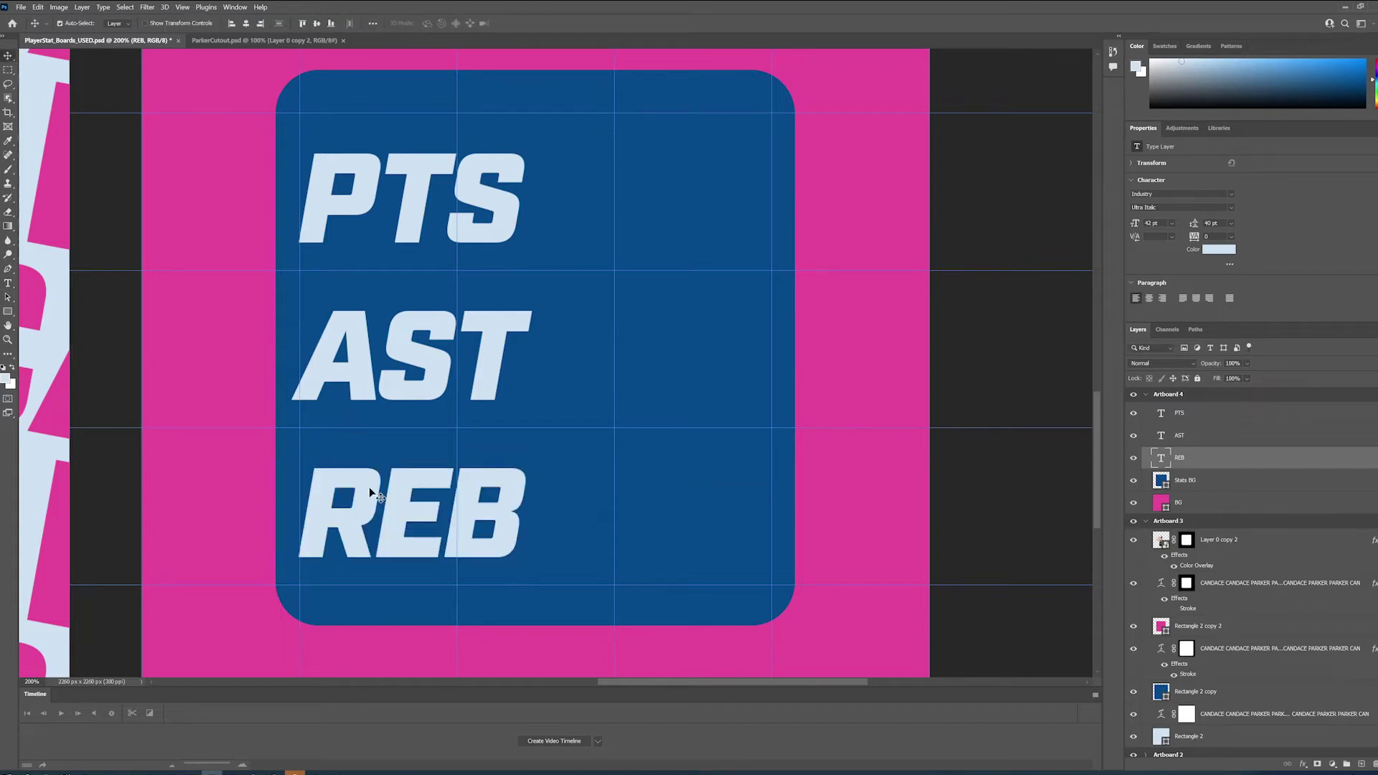
pyautogui.moveTo(404, 500); pyautogui.dragTo(399, 490)
pyautogui.moveTo(425, 359); pyautogui.dragTo(432, 343)
pyautogui.moveTo(488, 178); pyautogui.dragTo(487, 172)
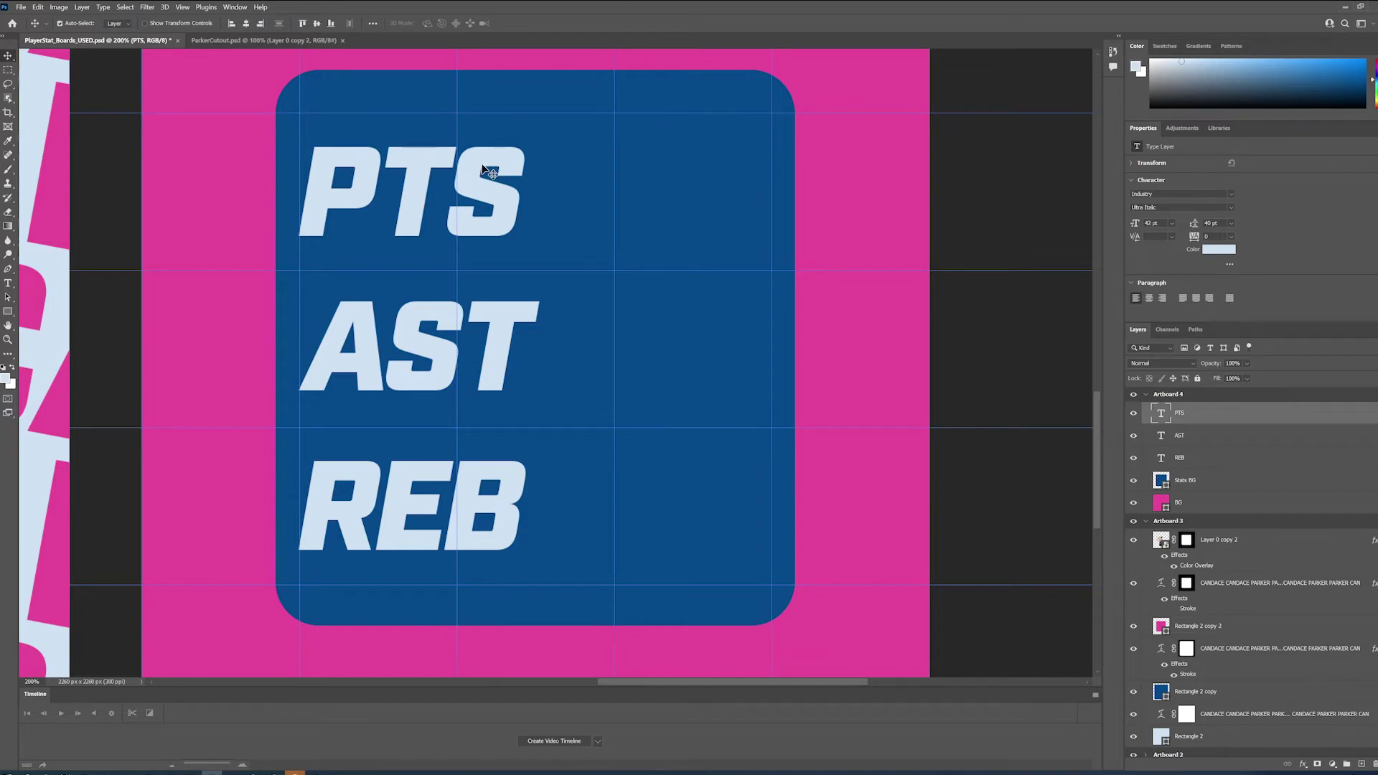
pyautogui.hotkey('ctrl', 'h')
pyautogui.hotkey('ctrl', '-')
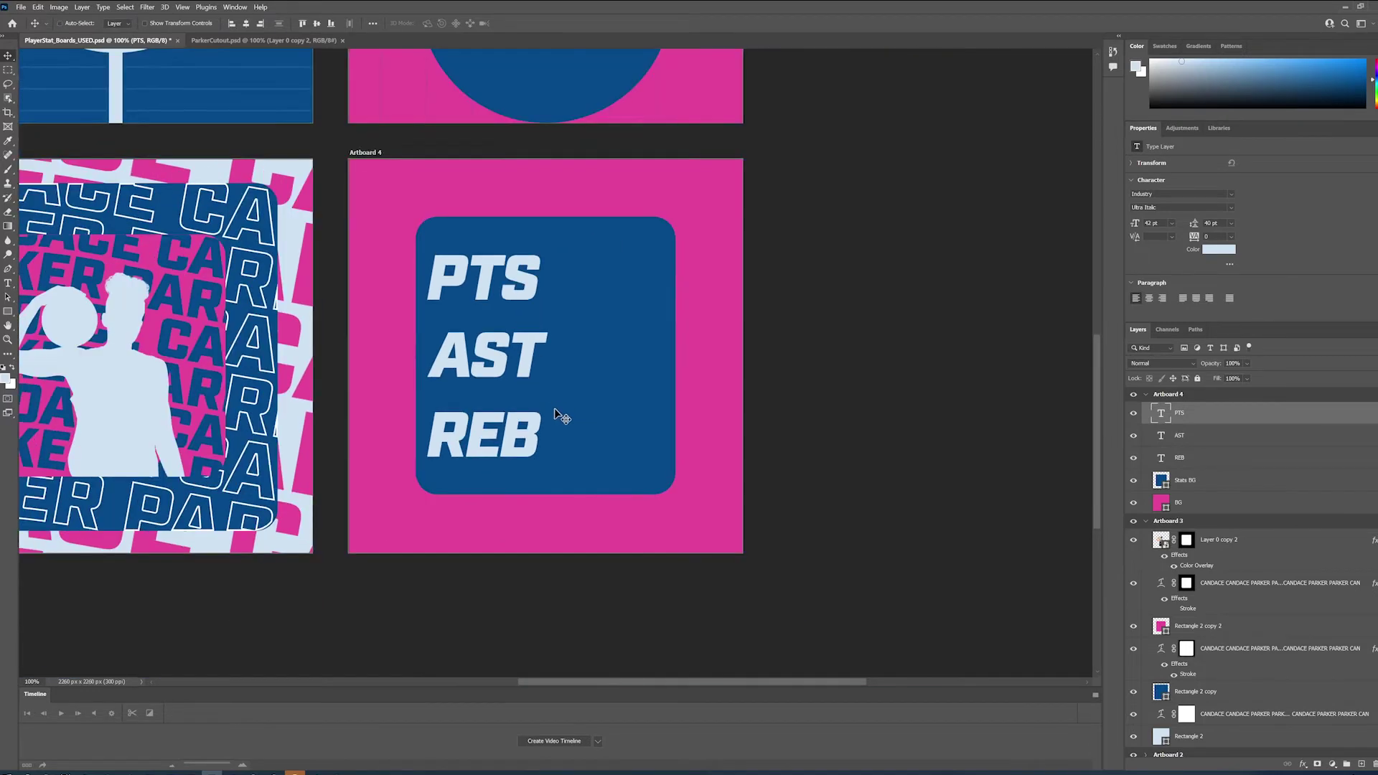
pyautogui.hotkey('ctrl', '-')
pyautogui.hotkey('ctrl', '-')
pyautogui.hotkey('ctrl', '-')
pyautogui.hotkey('ctrl', '+')
pyautogui.hotkey('ctrl', '+')
pyautogui.hotkey('ctrl', '+')
pyautogui.hotkey('ctrl', '+')
pyautogui.hotkey('ctrl', '+')
pyautogui.hotkey('ctrl', '-')
pyautogui.hotkey('ctrl', '-')
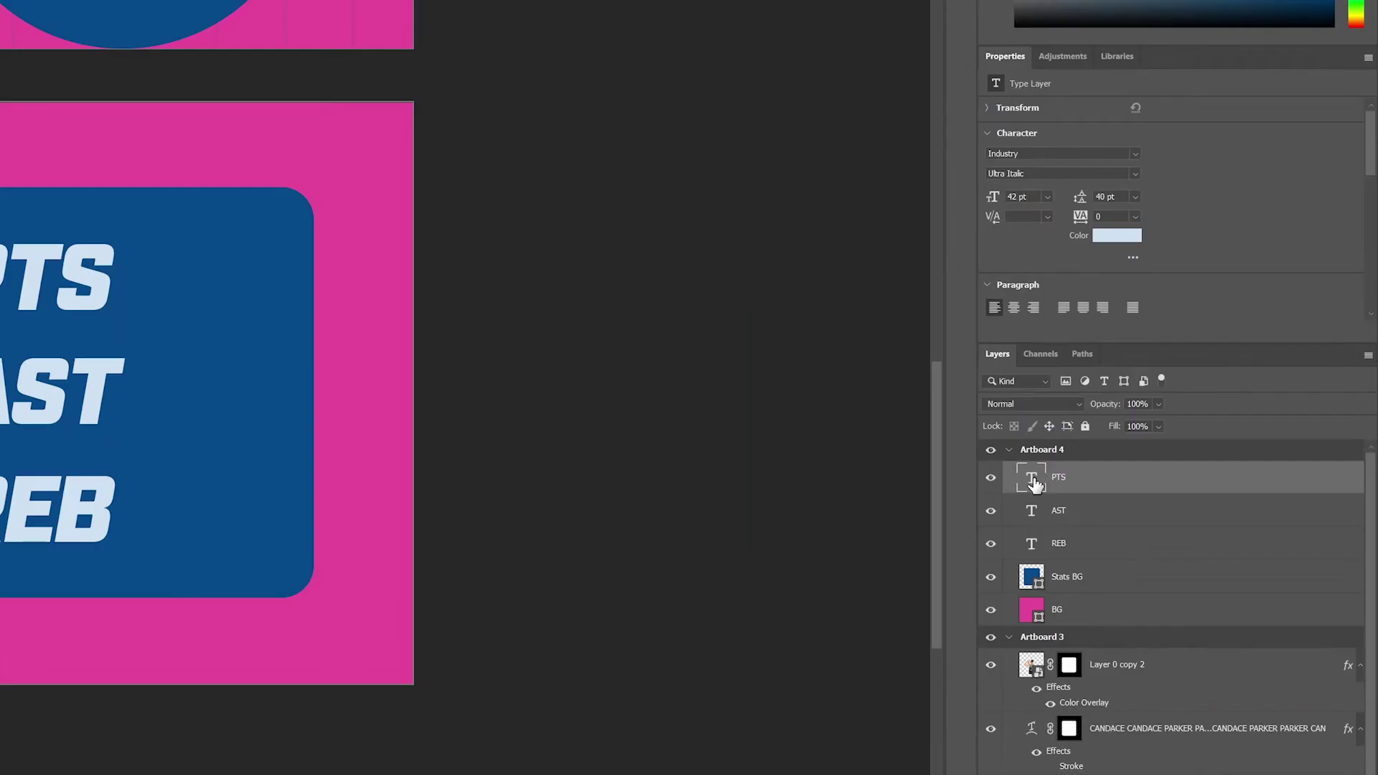
# - Duplicate the PTS layer and turn the copy into a right-aligned '35'
pyautogui.moveTo(1067, 484); pyautogui.dragTo(1068, 505)
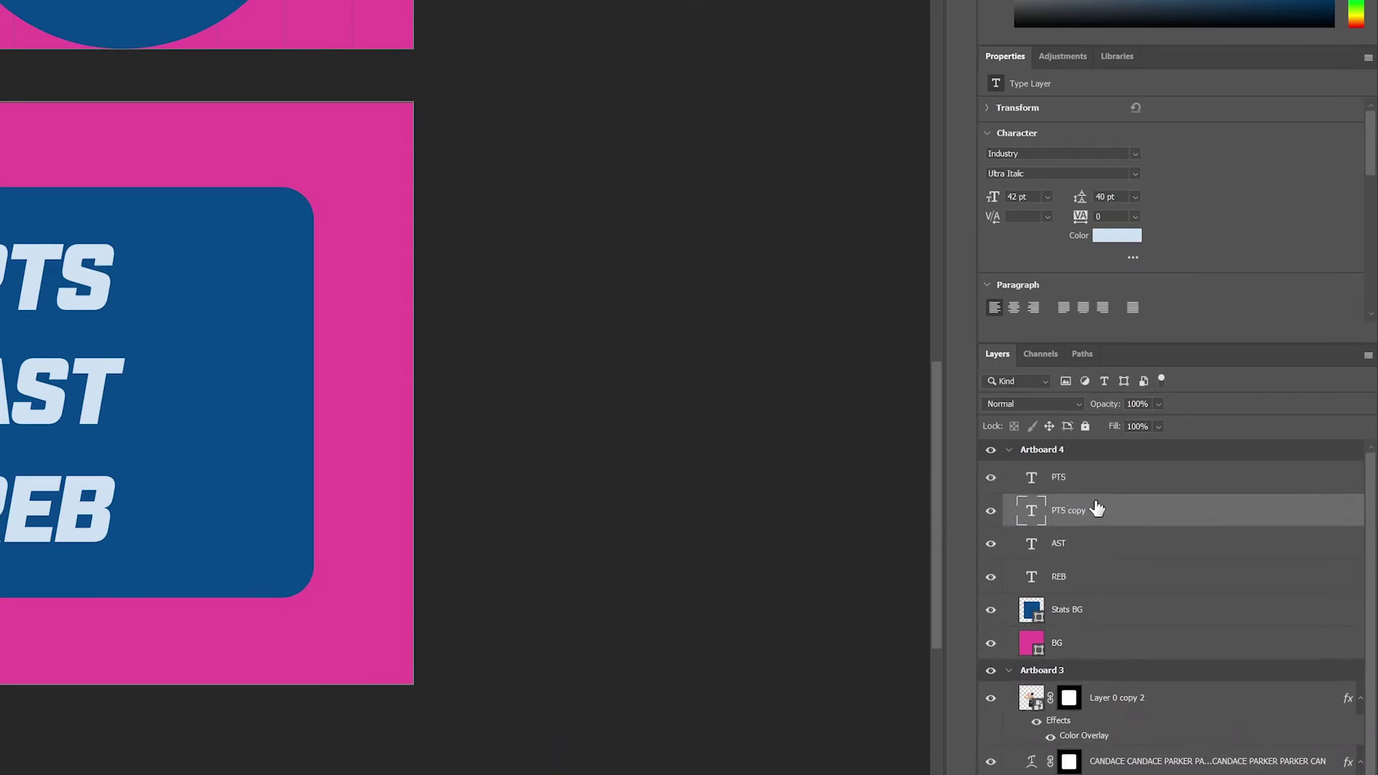
pyautogui.doubleClick(1034, 517)
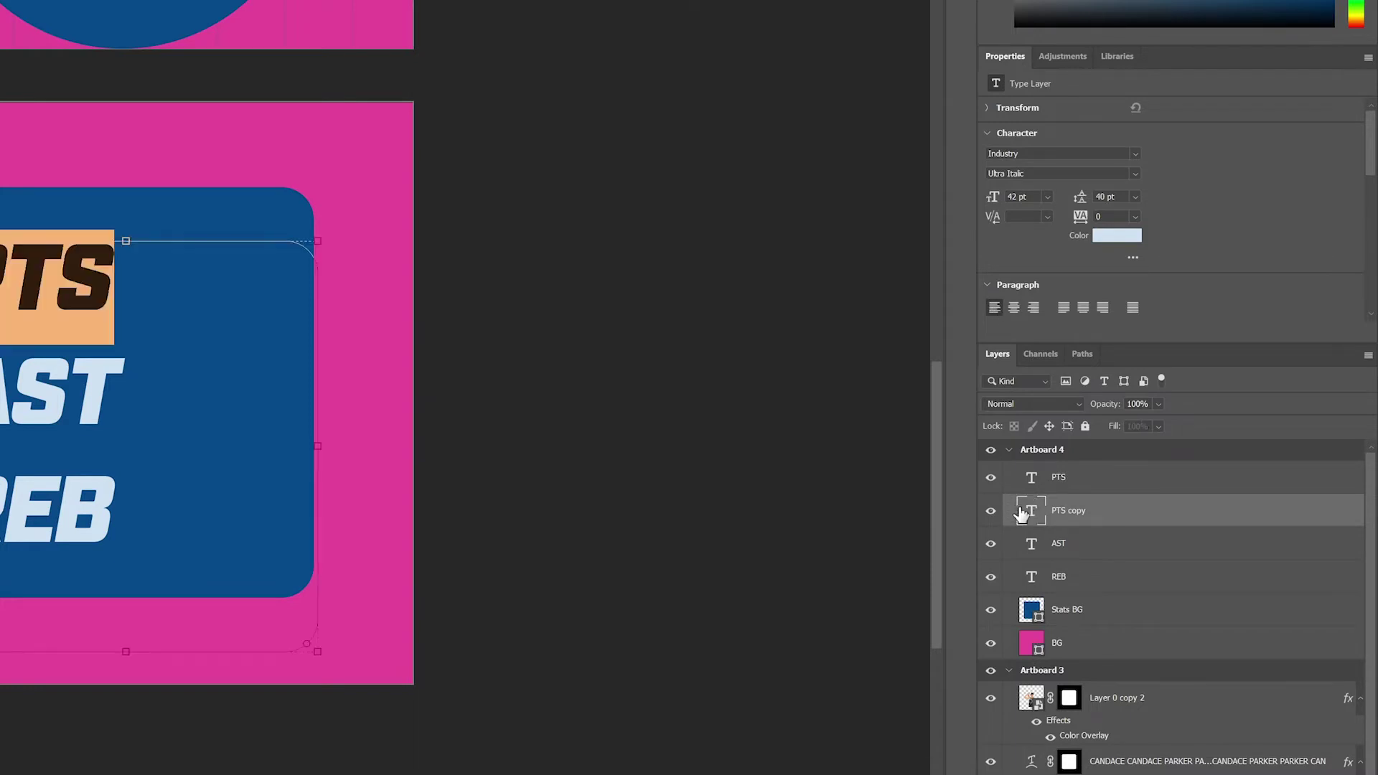
pyautogui.click(1034, 308)
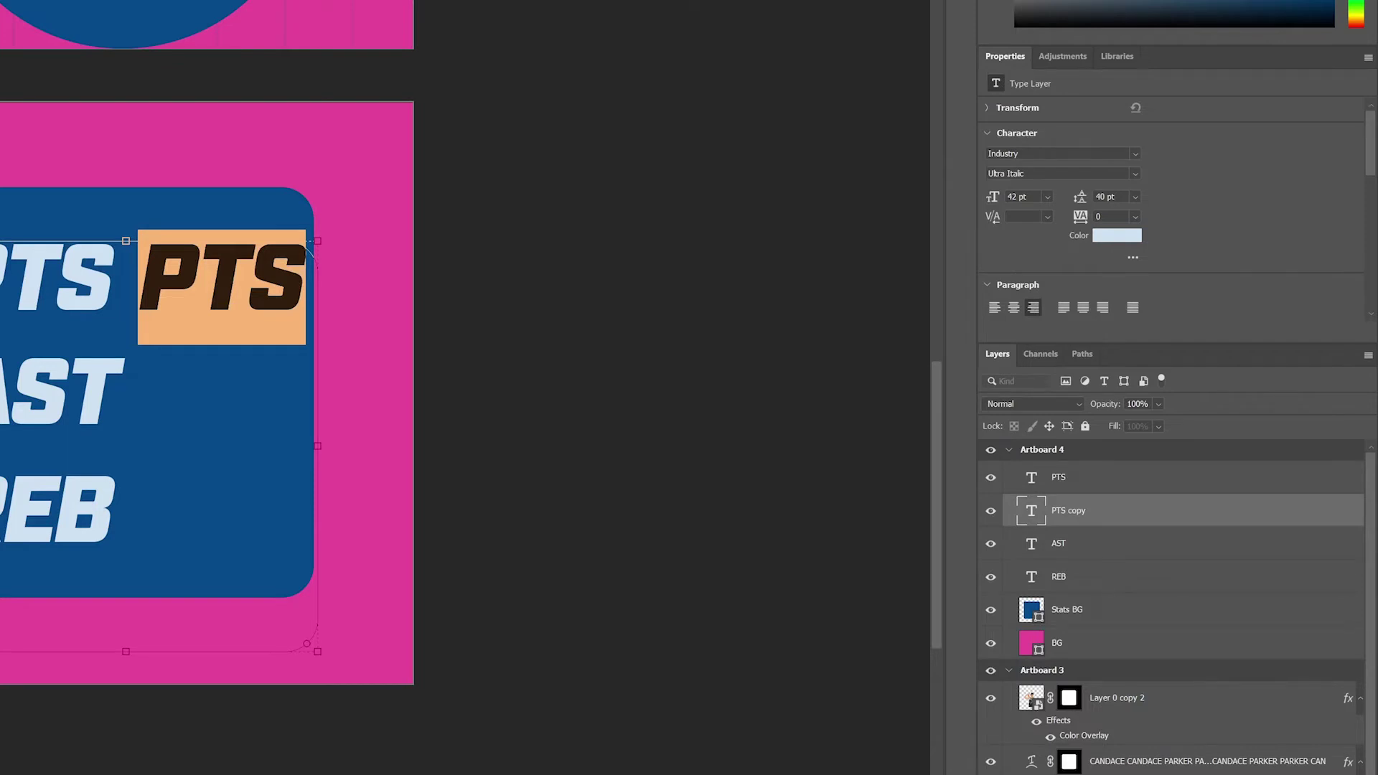
pyautogui.write('35')
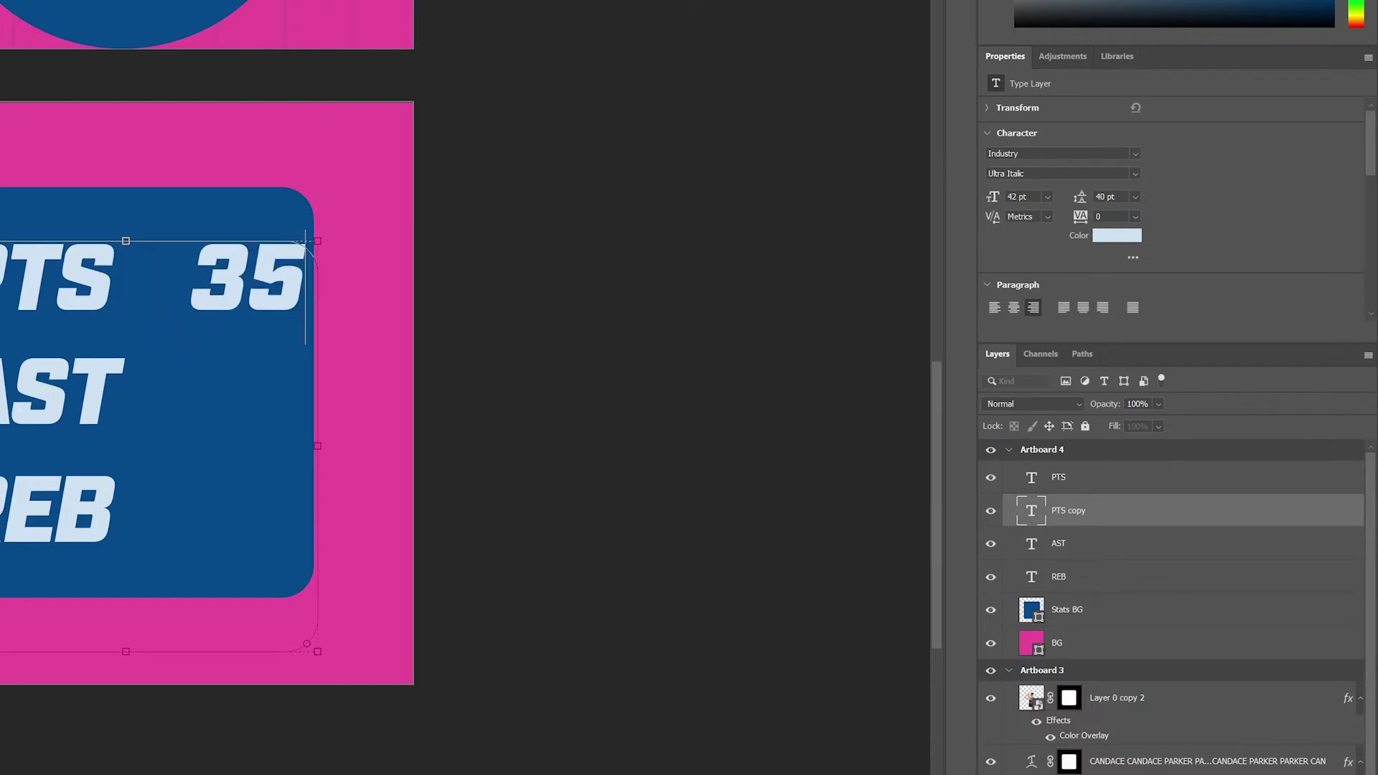
pyautogui.hotkey('ctrl', 'Return')
pyautogui.hotkey('ctrl', '+')
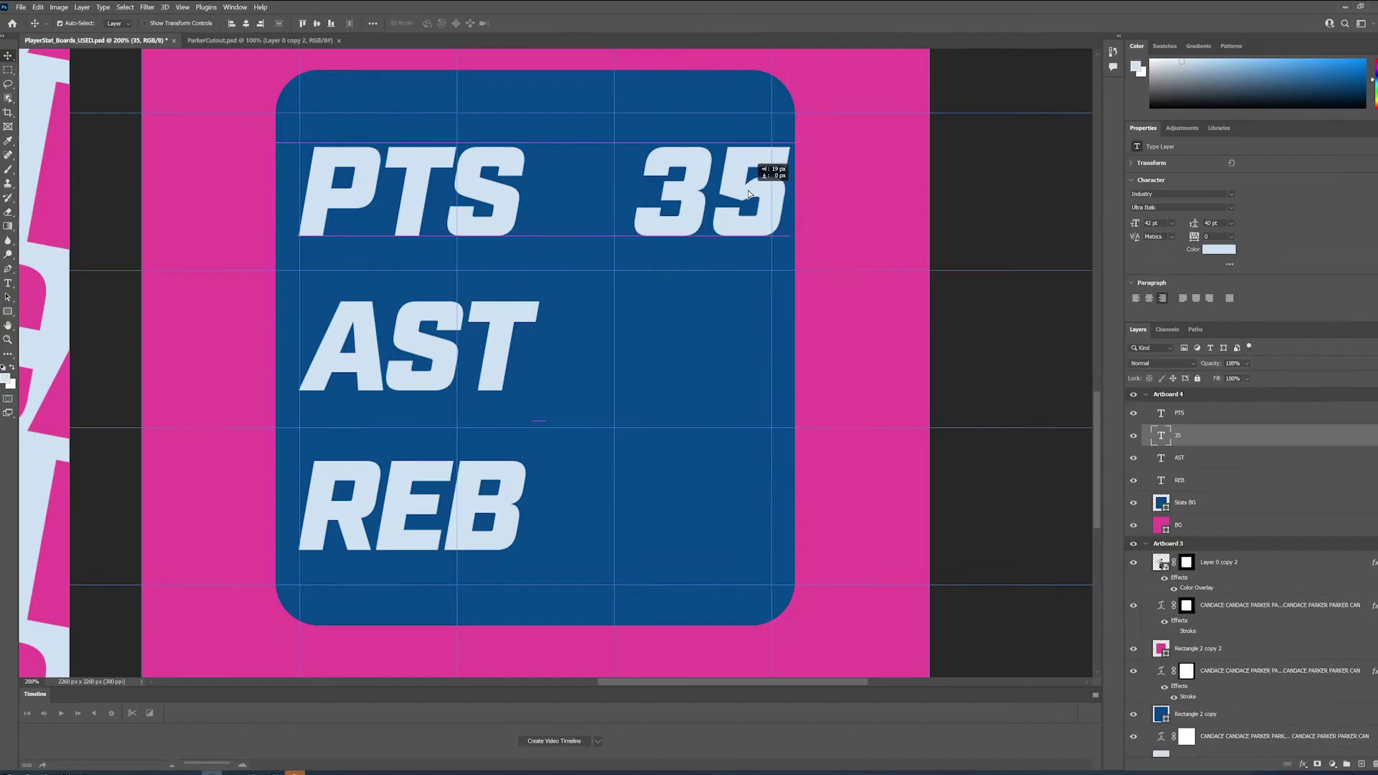
# - Settle the 35 beside PTS and copy it down into the AST and REB rows
pyautogui.moveTo(448, 147); pyautogui.dragTo(395, 152)
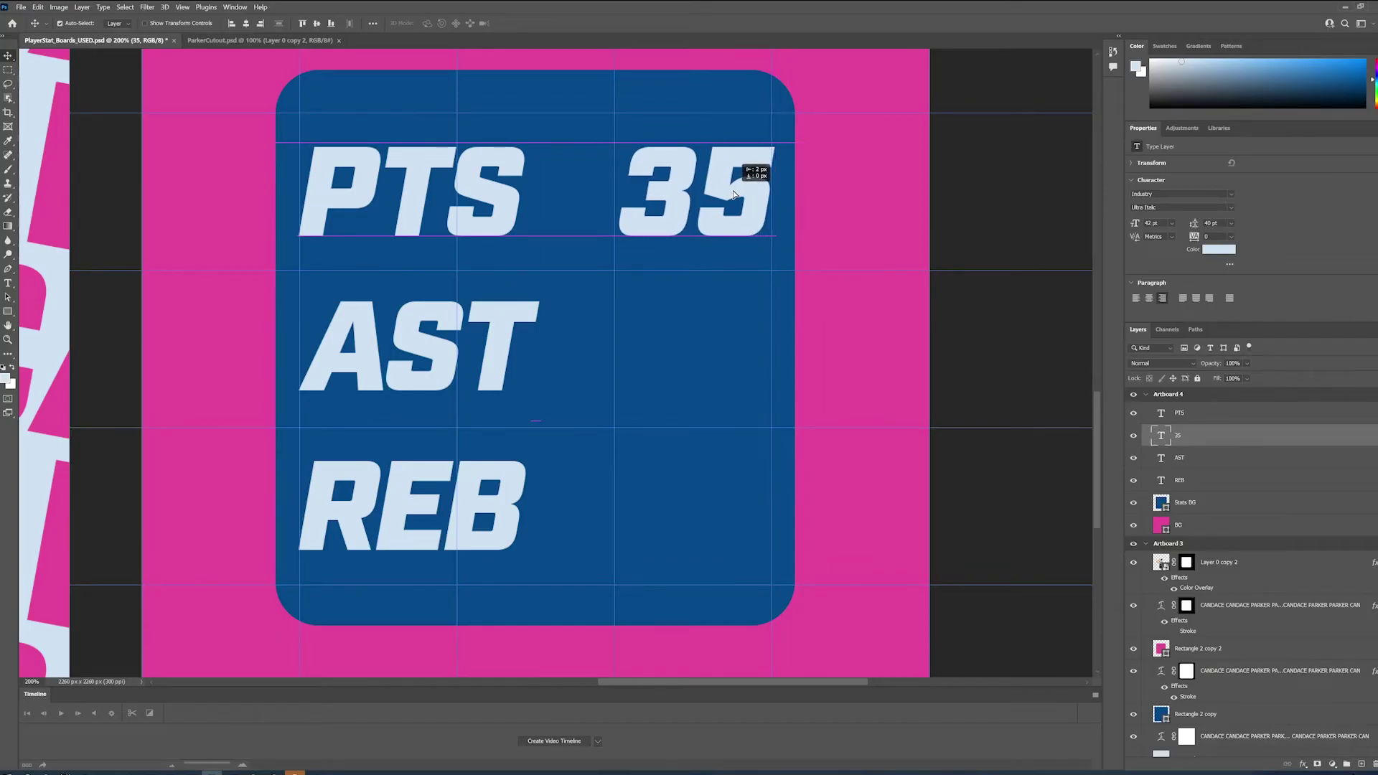
pyautogui.moveTo(733, 190); pyautogui.dragTo(734, 189)
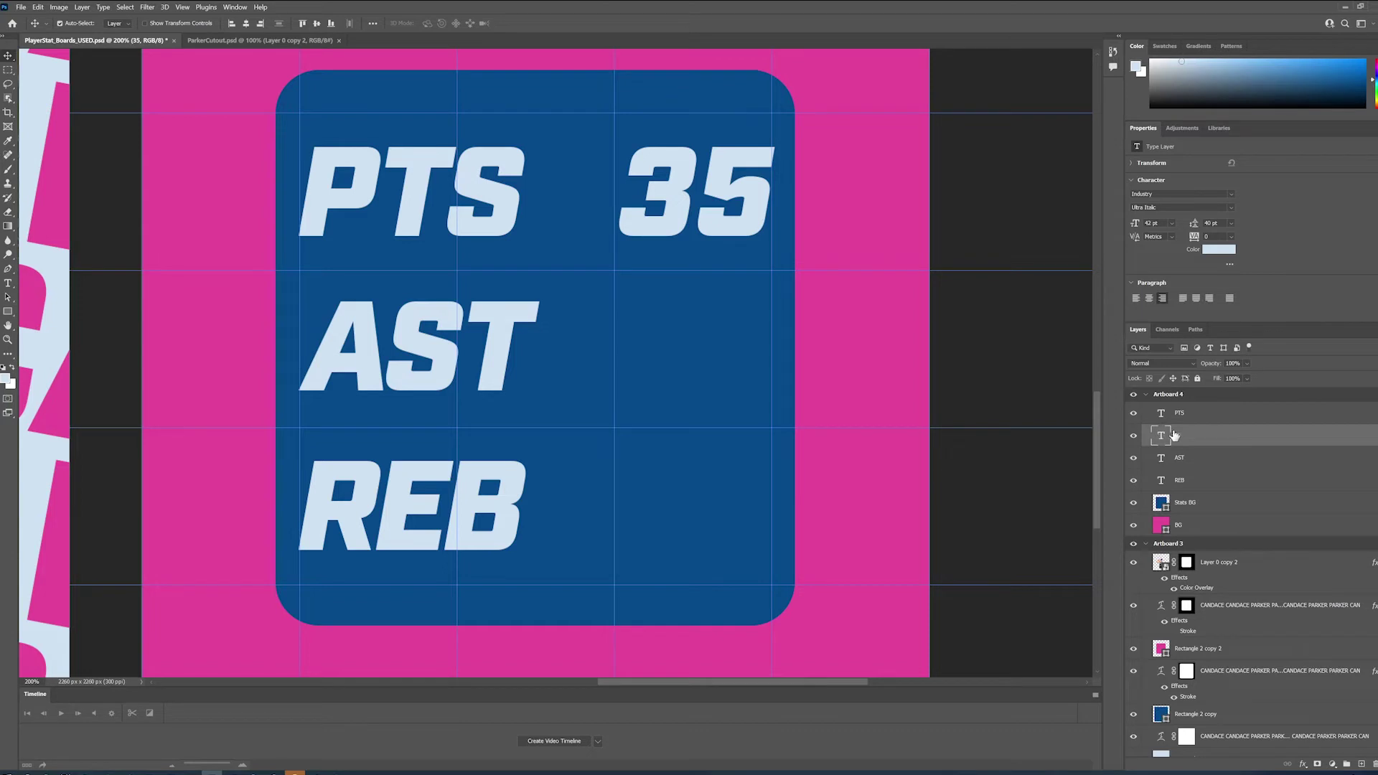
pyautogui.moveTo(1167, 435); pyautogui.dragTo(1174, 473)
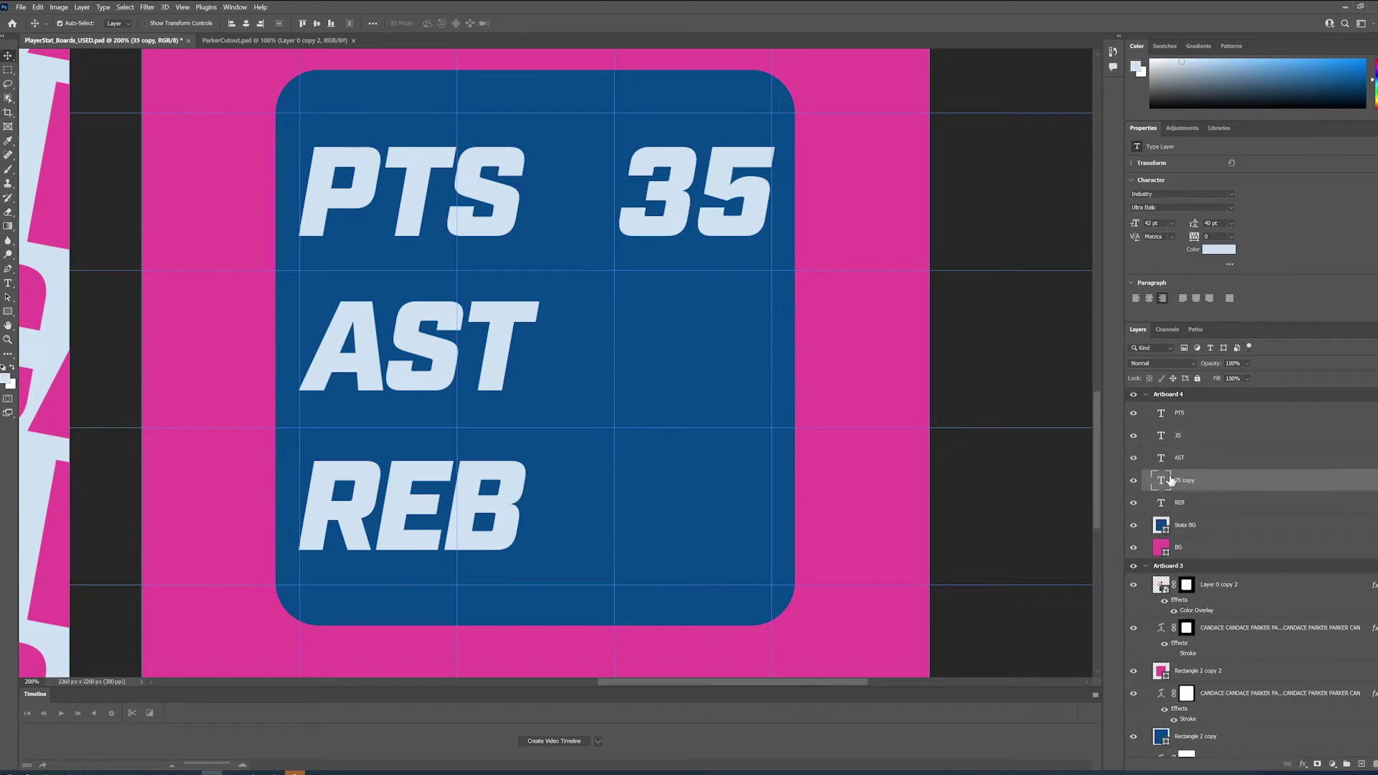
pyautogui.press('Down')
pyautogui.press('Down')
pyautogui.press('Down')
pyautogui.press('Down')
pyautogui.press('Down')
pyautogui.press('Down')
pyautogui.press('Down')
pyautogui.press('Down')
pyautogui.press('Down')
pyautogui.press('Down')
pyautogui.press('Down')
pyautogui.press('Down')
pyautogui.press('Down')
pyautogui.press('Down')
pyautogui.press('Down')
pyautogui.press('Down')
pyautogui.press('Down')
pyautogui.press('Down')
pyautogui.press('Down')
pyautogui.press('Down')
pyautogui.press('Down')
pyautogui.press('Down')
pyautogui.press('Down')
pyautogui.press('Down')
pyautogui.press('Down')
pyautogui.press('Down')
pyautogui.press('Down')
pyautogui.press('Down')
pyautogui.press('Down')
pyautogui.press('Down')
pyautogui.press('Down')
pyautogui.press('Down')
pyautogui.press('Down')
pyautogui.press('Down')
pyautogui.press('Down')
pyautogui.press('Down')
pyautogui.press('Down')
pyautogui.press('Down')
pyautogui.press('Down')
pyautogui.press('Down')
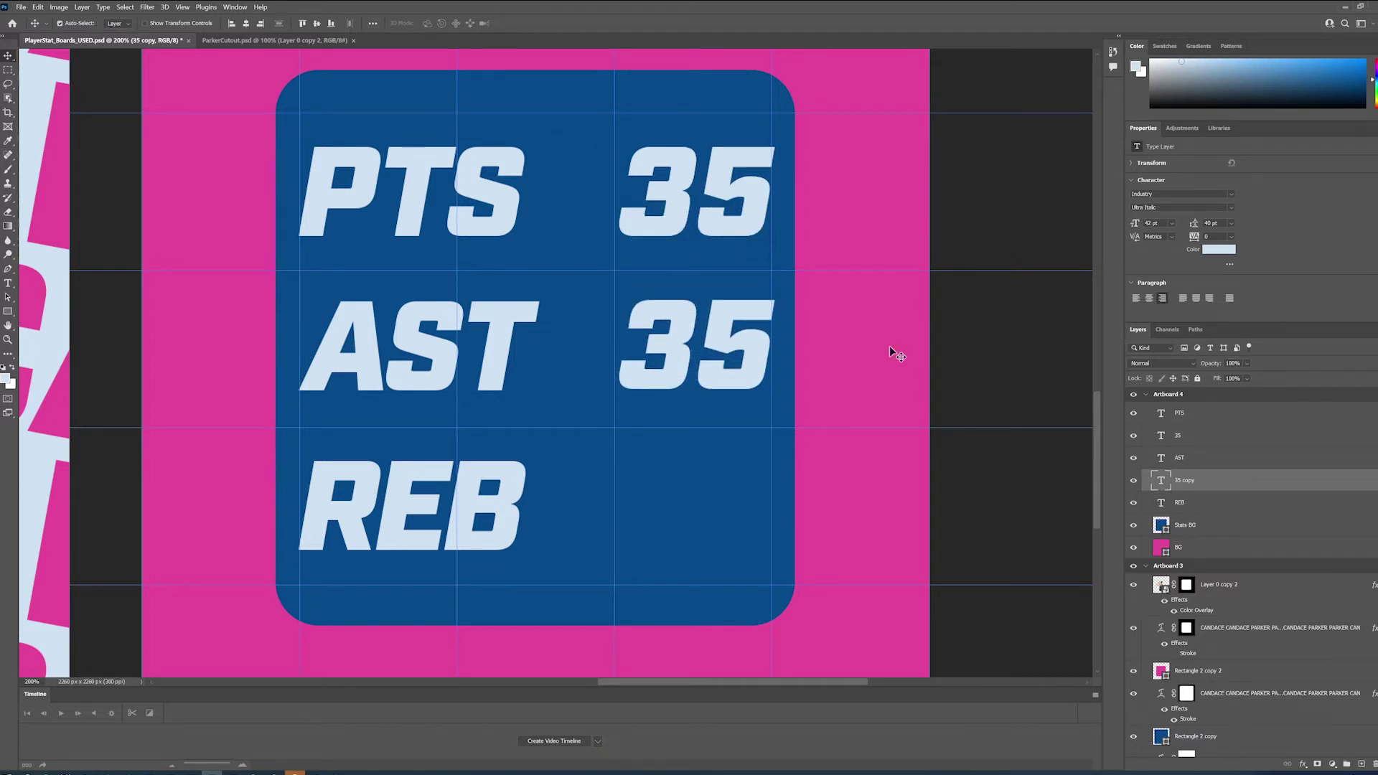
pyautogui.moveTo(662, 351); pyautogui.dragTo(665, 353)
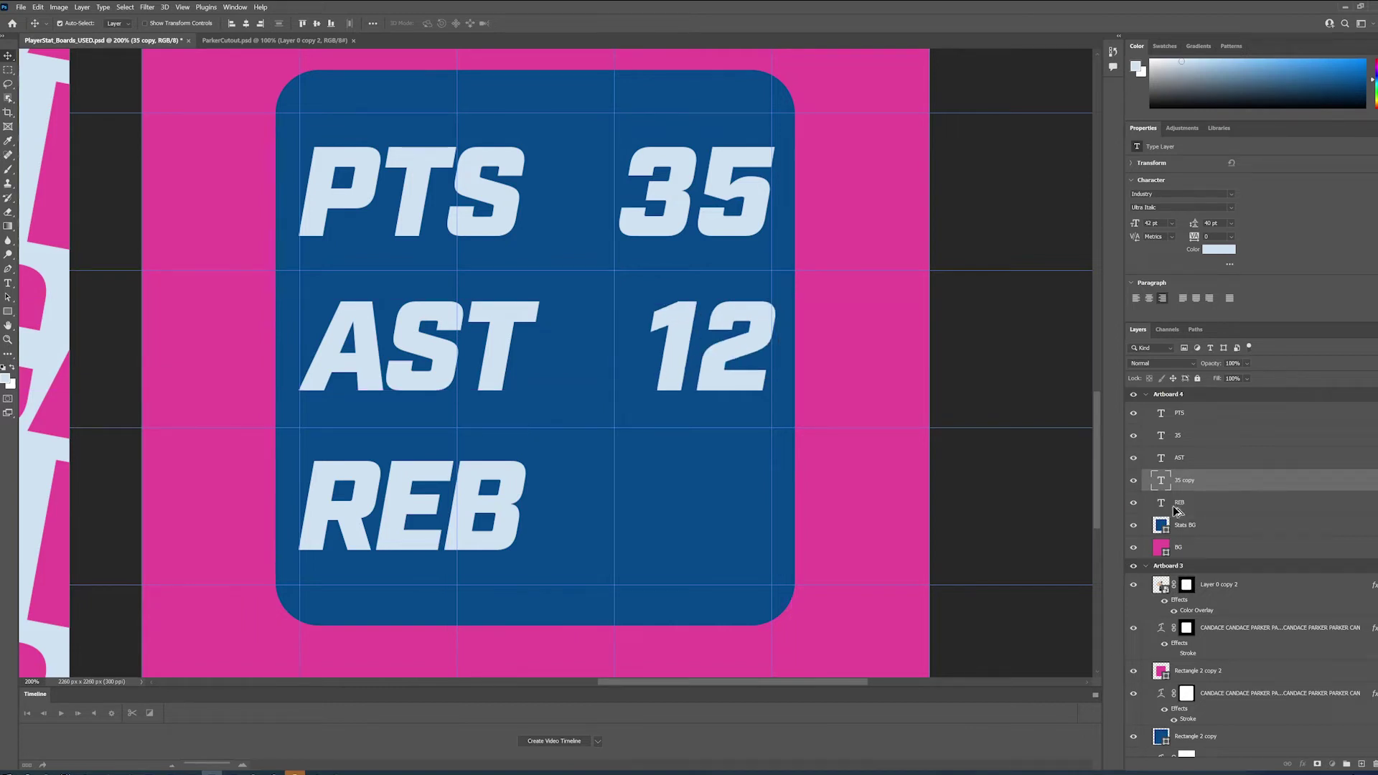
pyautogui.moveTo(1184, 604); pyautogui.dragTo(1183, 512)
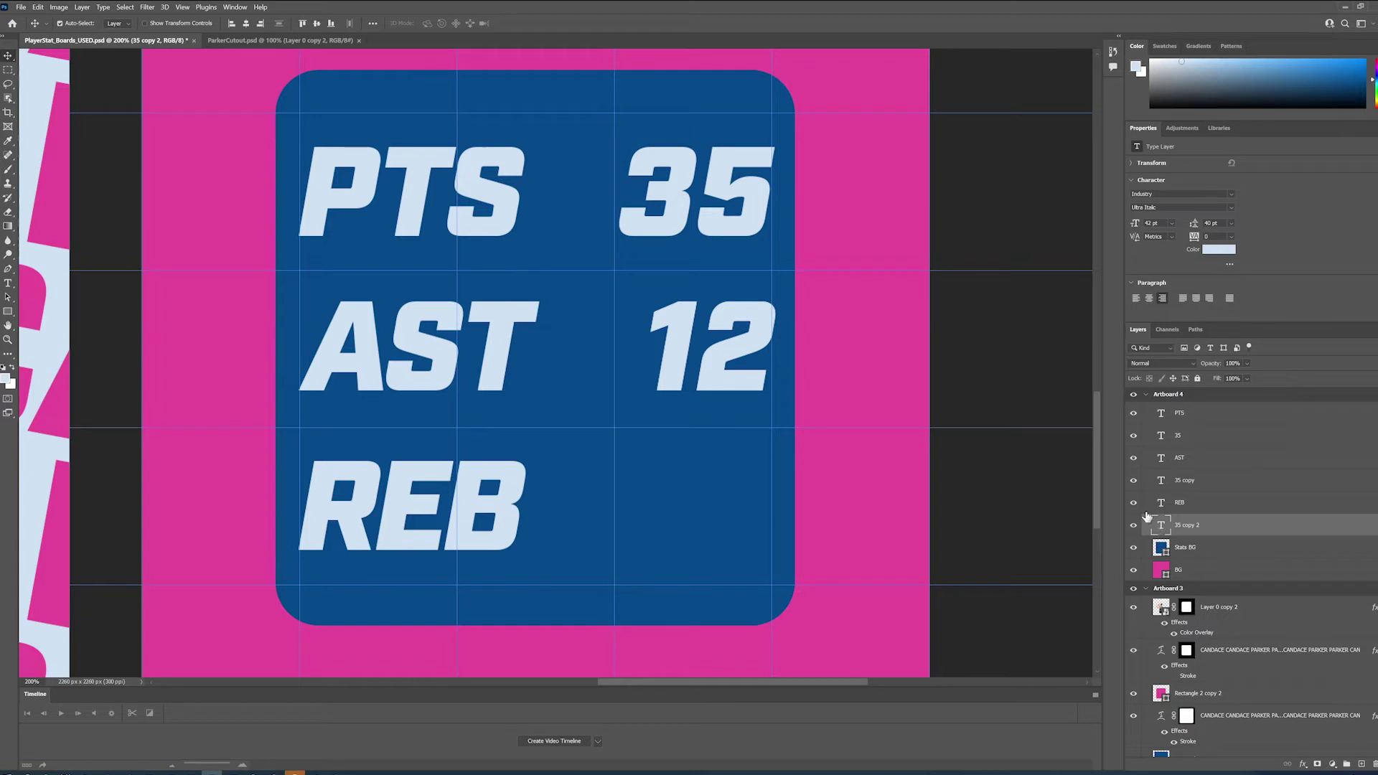
pyautogui.hotkey('shift', 'Down')
pyautogui.hotkey('shift', 'Down')
pyautogui.hotkey('shift', 'Down')
pyautogui.hotkey('shift', 'Down')
pyautogui.hotkey('shift', 'Down')
pyautogui.hotkey('shift', 'Down')
pyautogui.hotkey('shift', 'Down')
pyautogui.hotkey('shift', 'Down')
pyautogui.hotkey('shift', 'Down')
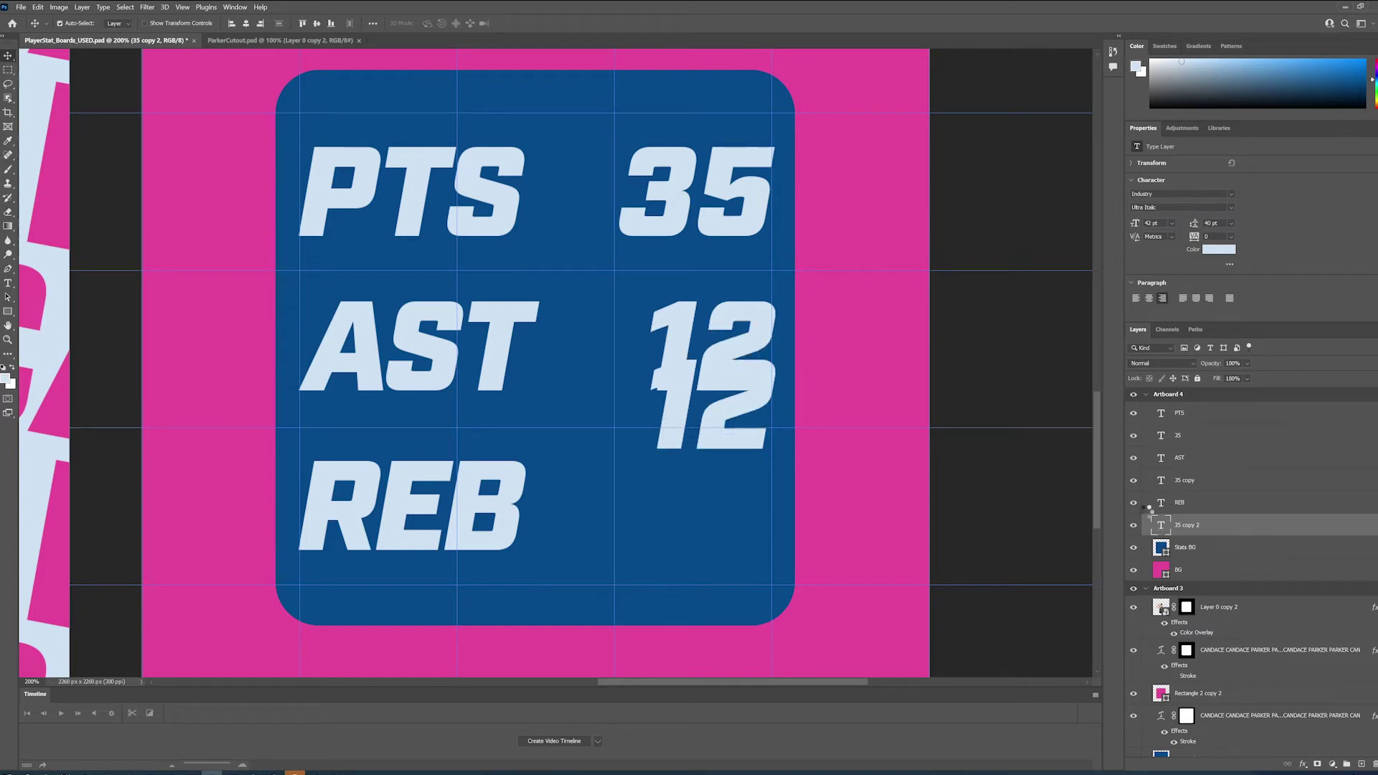
pyautogui.moveTo(727, 456); pyautogui.dragTo(727, 546)
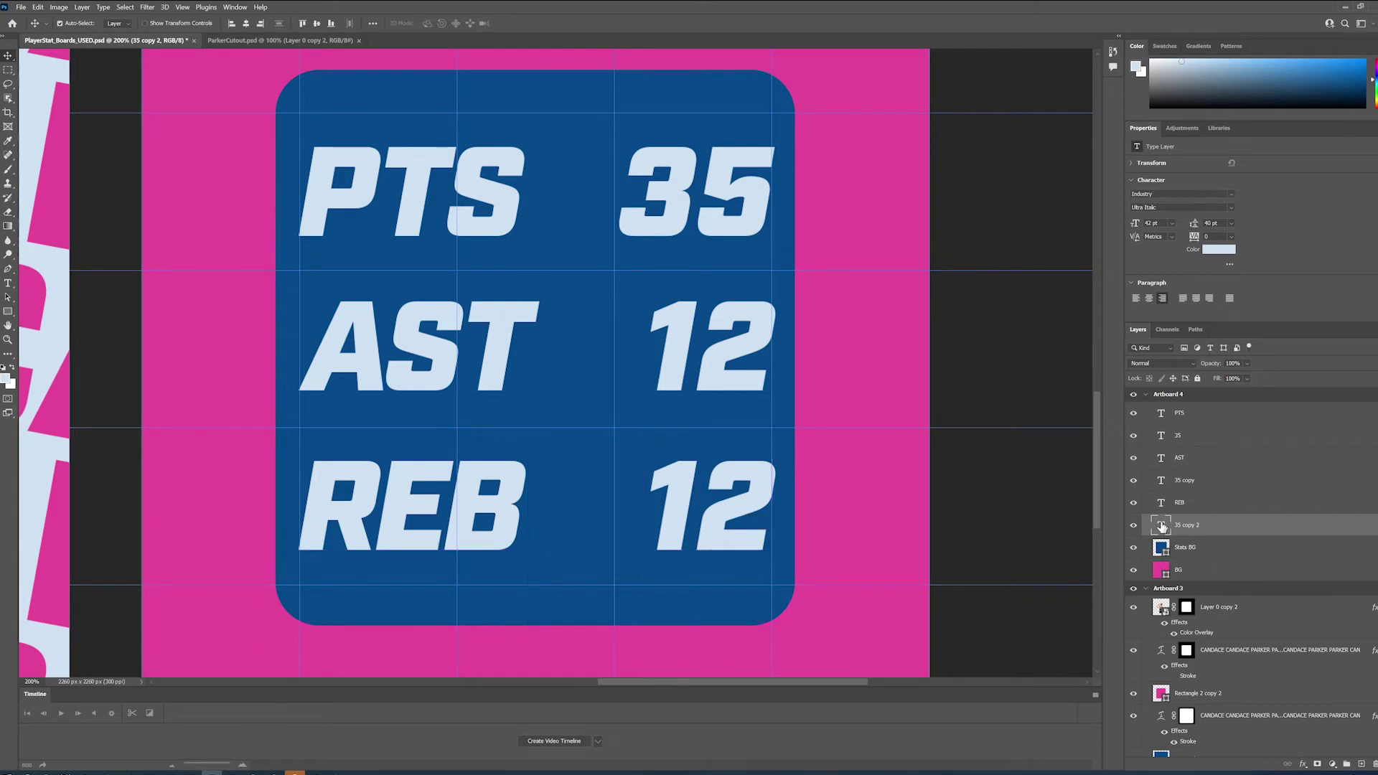
# - Make the REB row value 12 and the AST row value 10, then save
pyautogui.doubleClick(1162, 526)
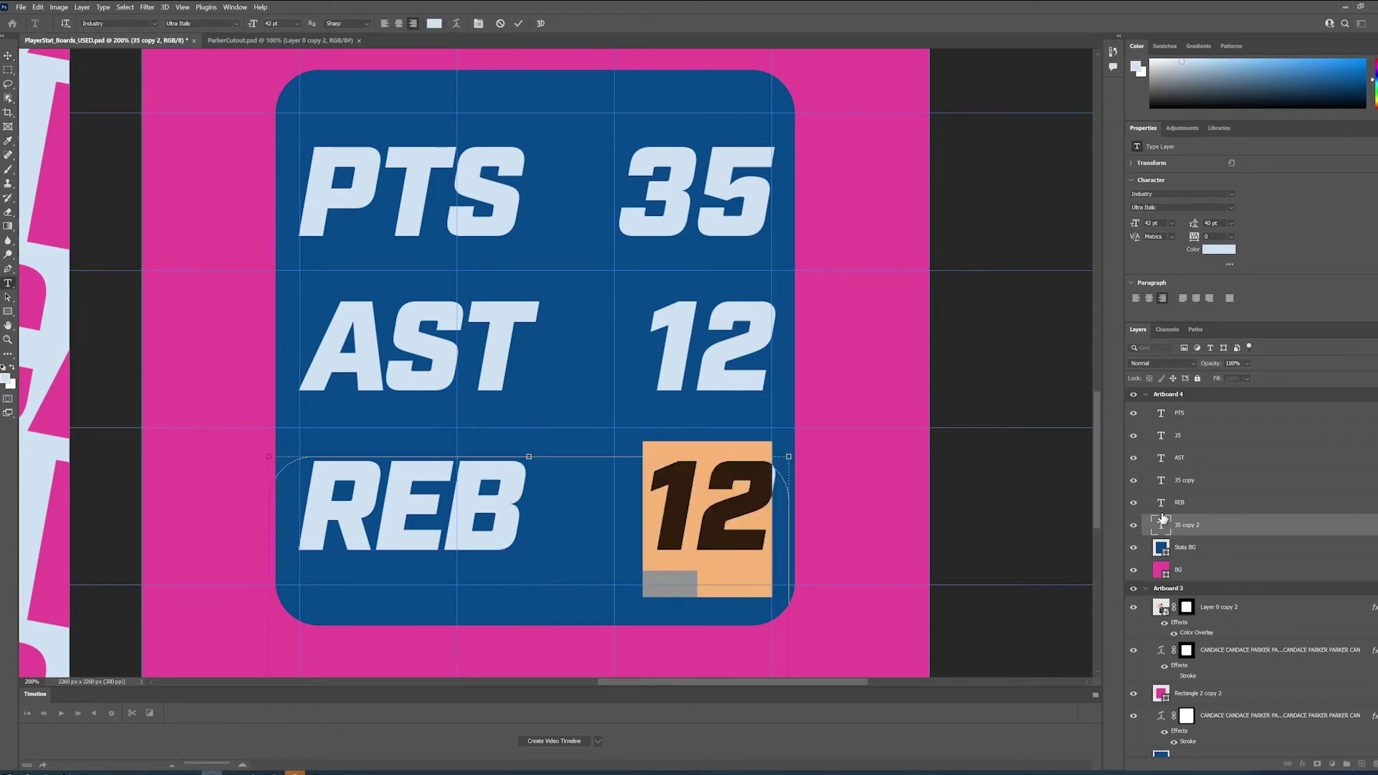
pyautogui.press('Escape')
pyautogui.doubleClick(1162, 481)
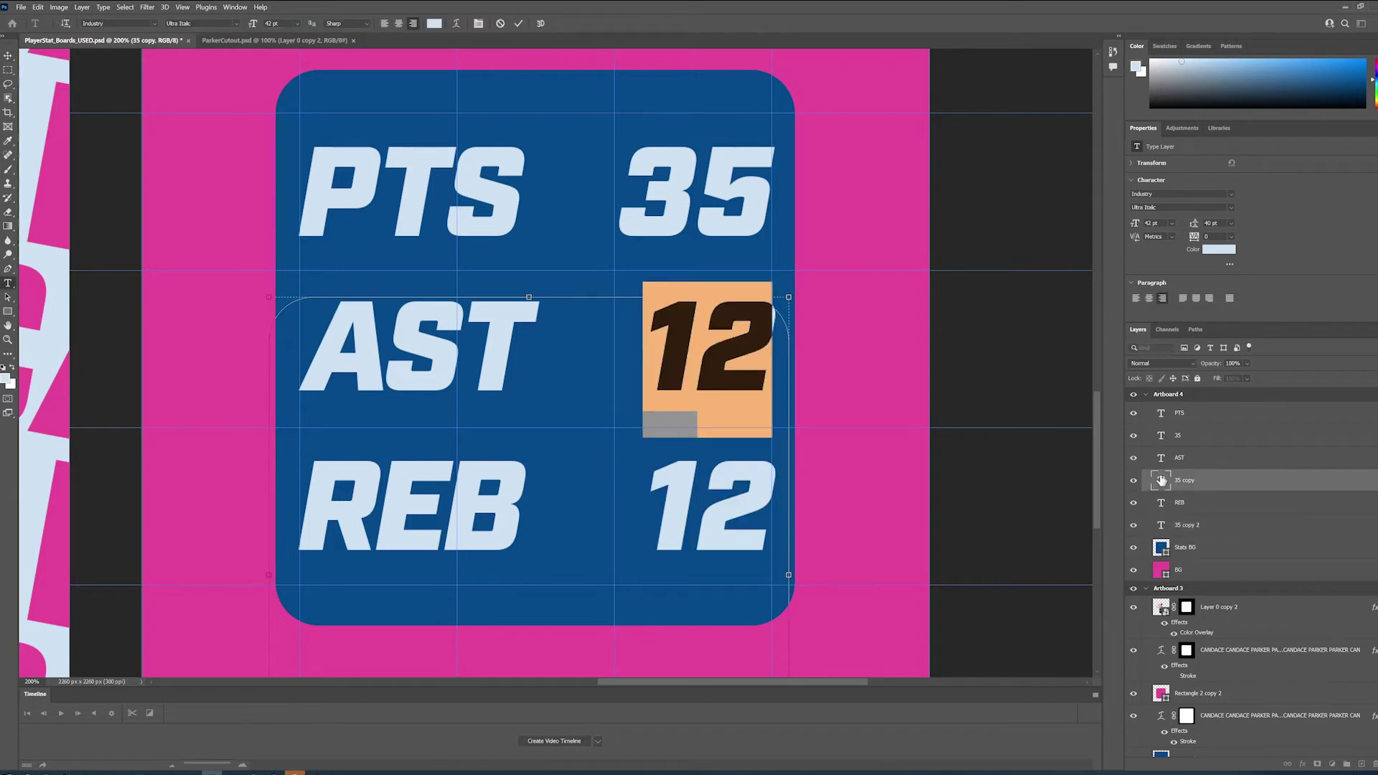
pyautogui.write('10')
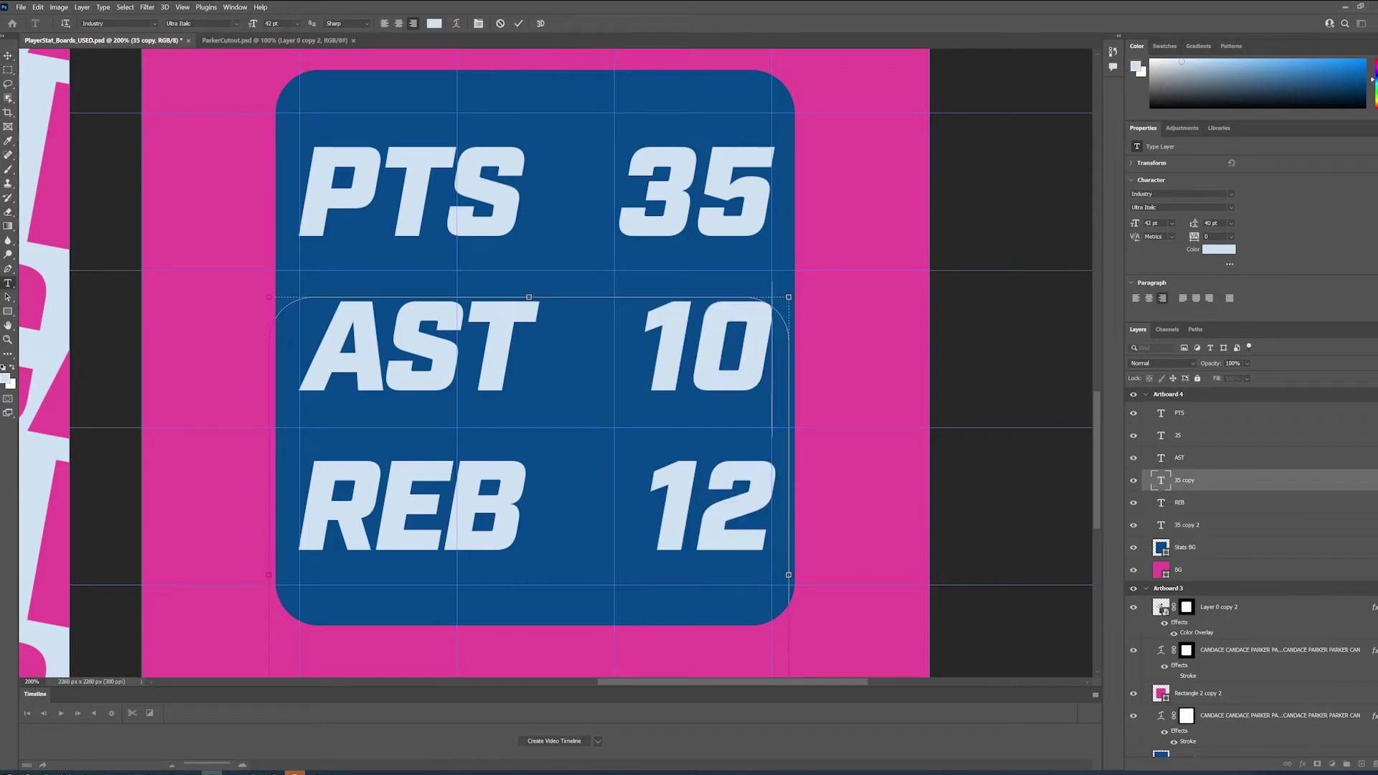
pyautogui.click(8, 55)
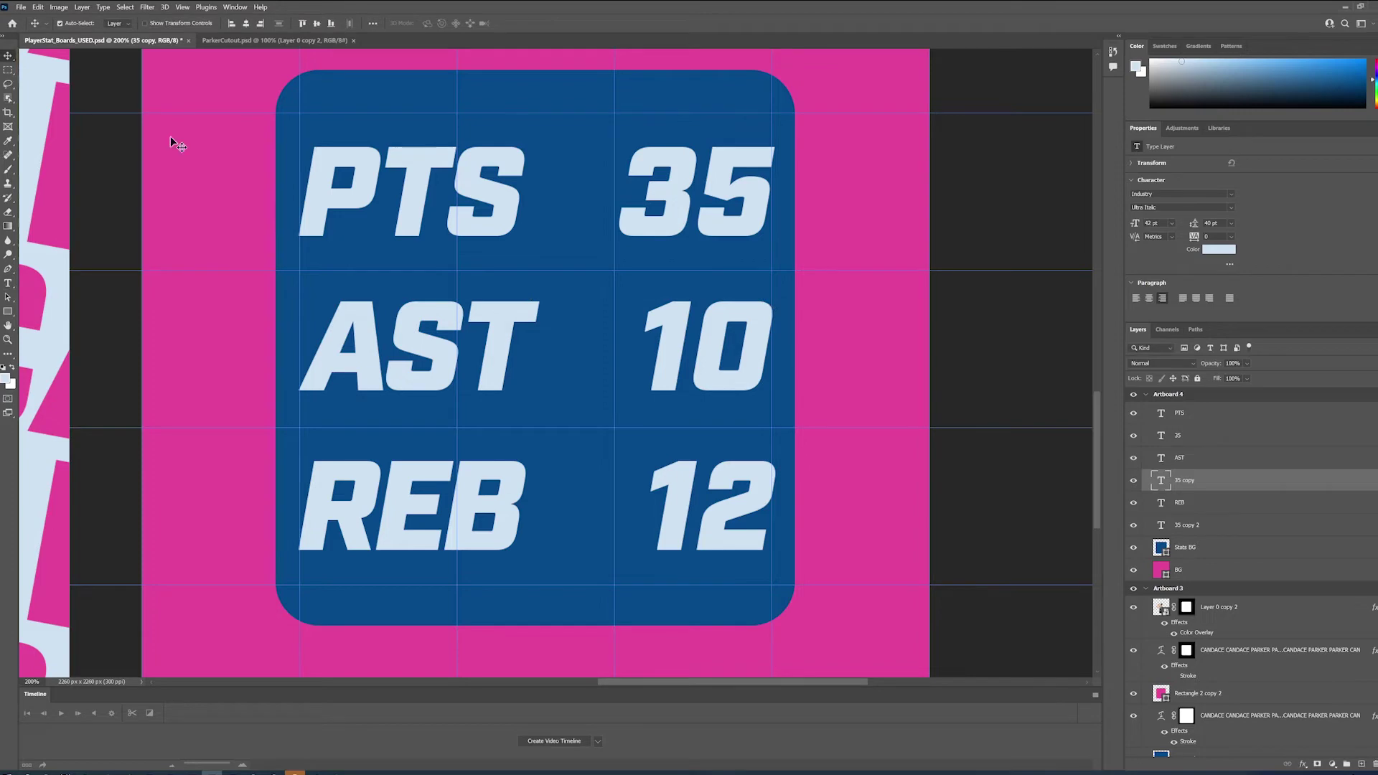
pyautogui.hotkey('ctrl', '-')
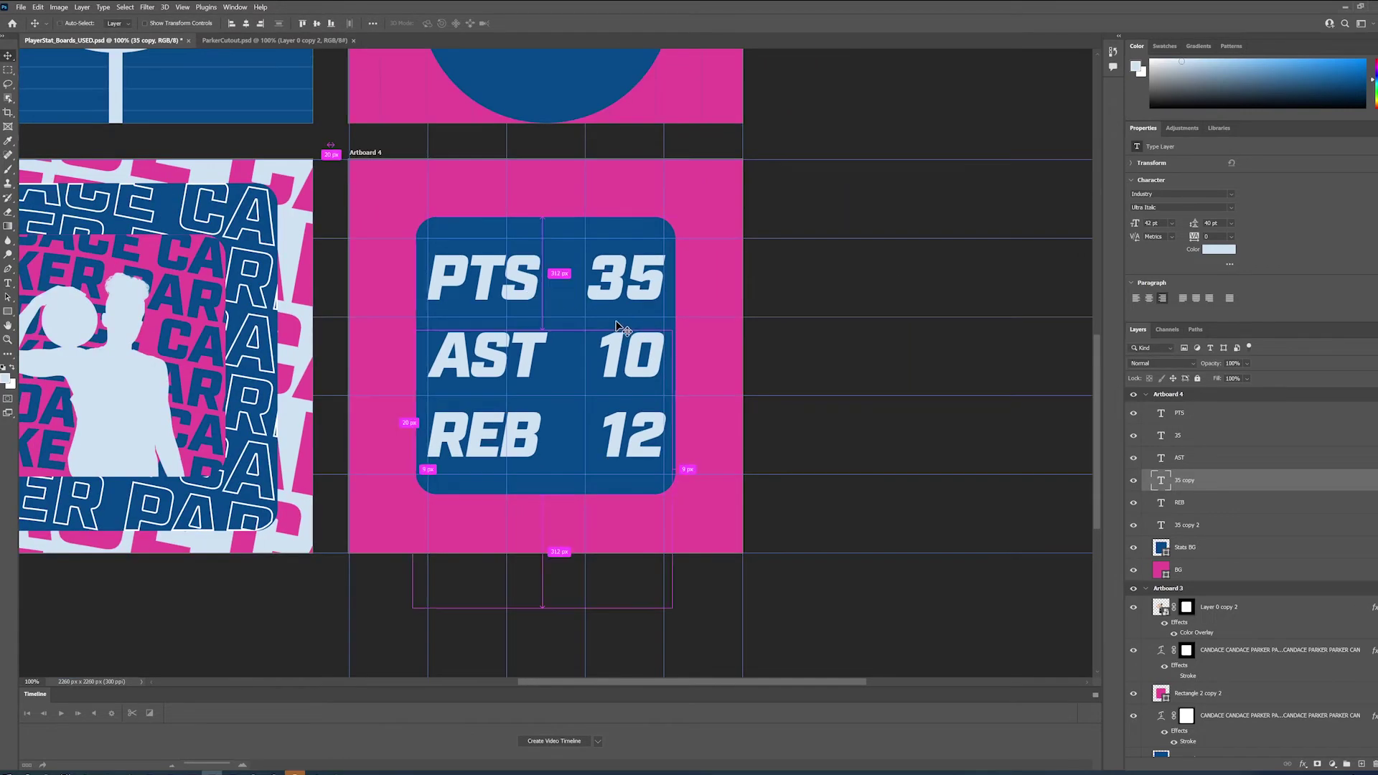
pyautogui.hotkey('ctrl', 's')
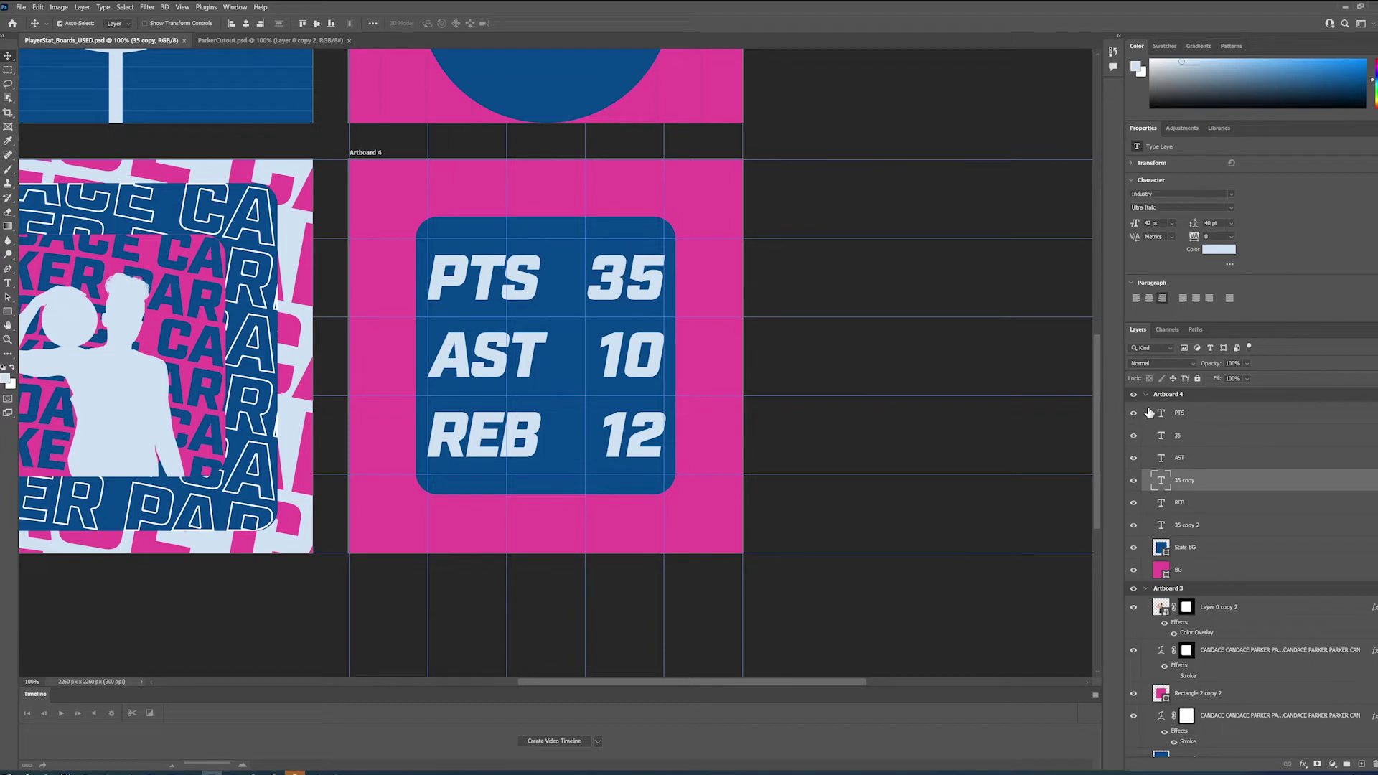
# - Copy the player photo into Artboard 4 without its colour overlay and enlarge it to fill the frame
pyautogui.click(1214, 610)
pyautogui.moveTo(1217, 609); pyautogui.dragTo(1195, 531)
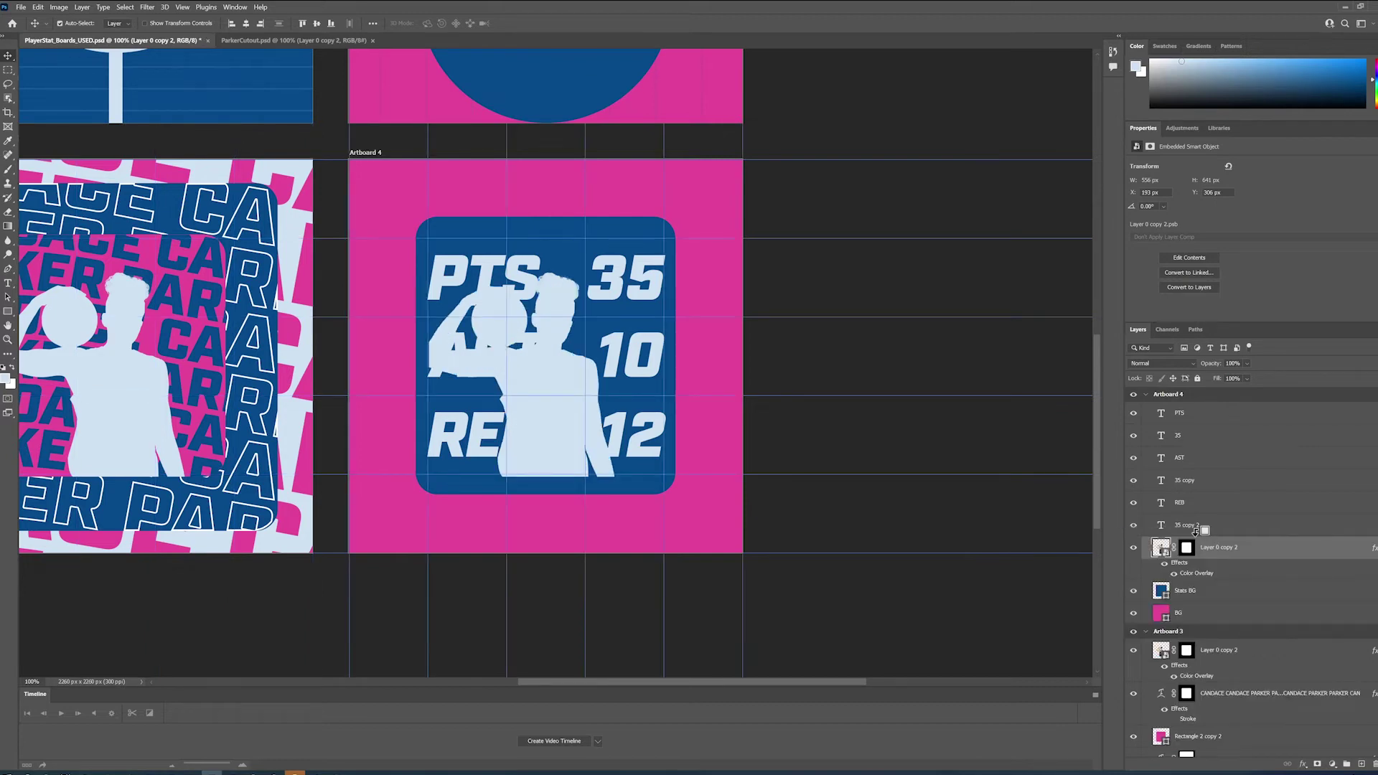
pyautogui.click(1173, 574)
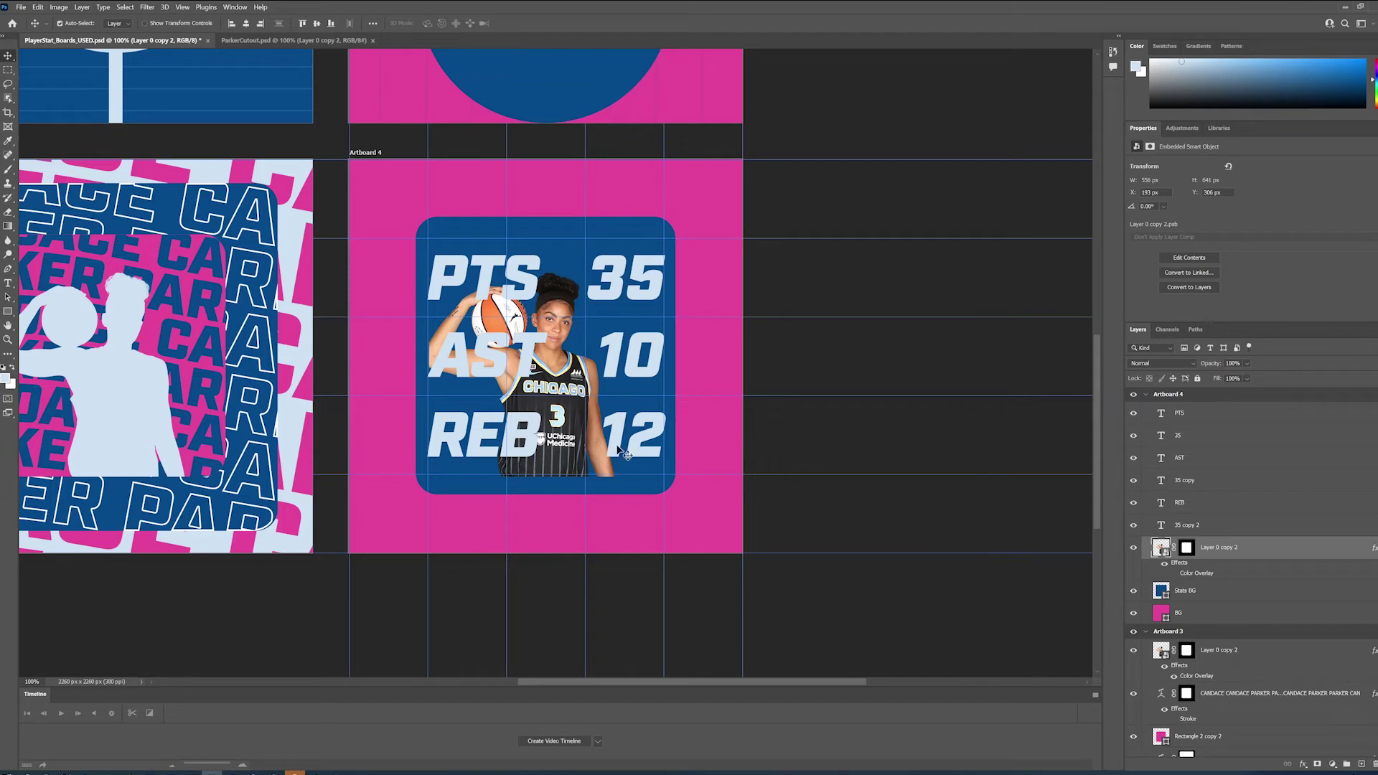
pyautogui.hotkey('ctrl', 't')
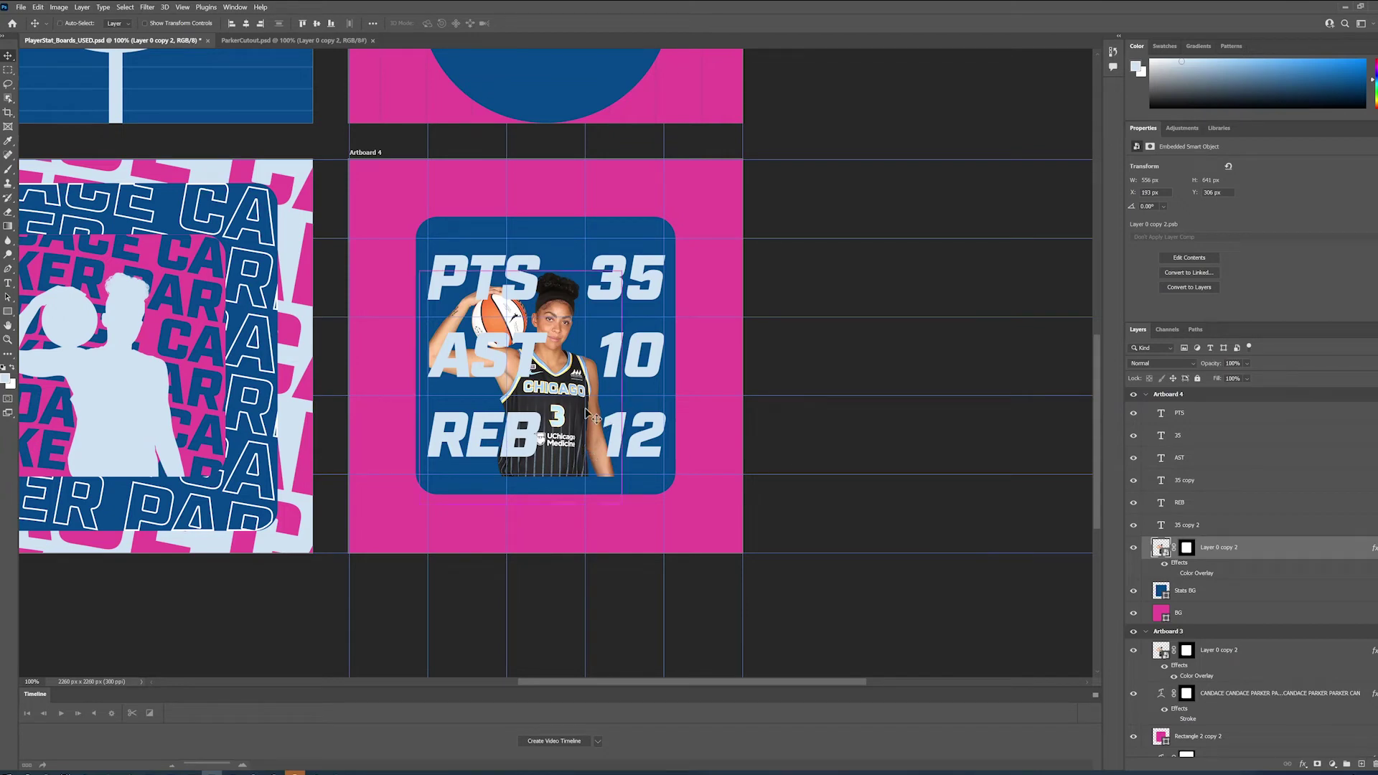
pyautogui.moveTo(622, 504); pyautogui.dragTo(795, 685)
pyautogui.moveTo(616, 166); pyautogui.dragTo(553, 202)
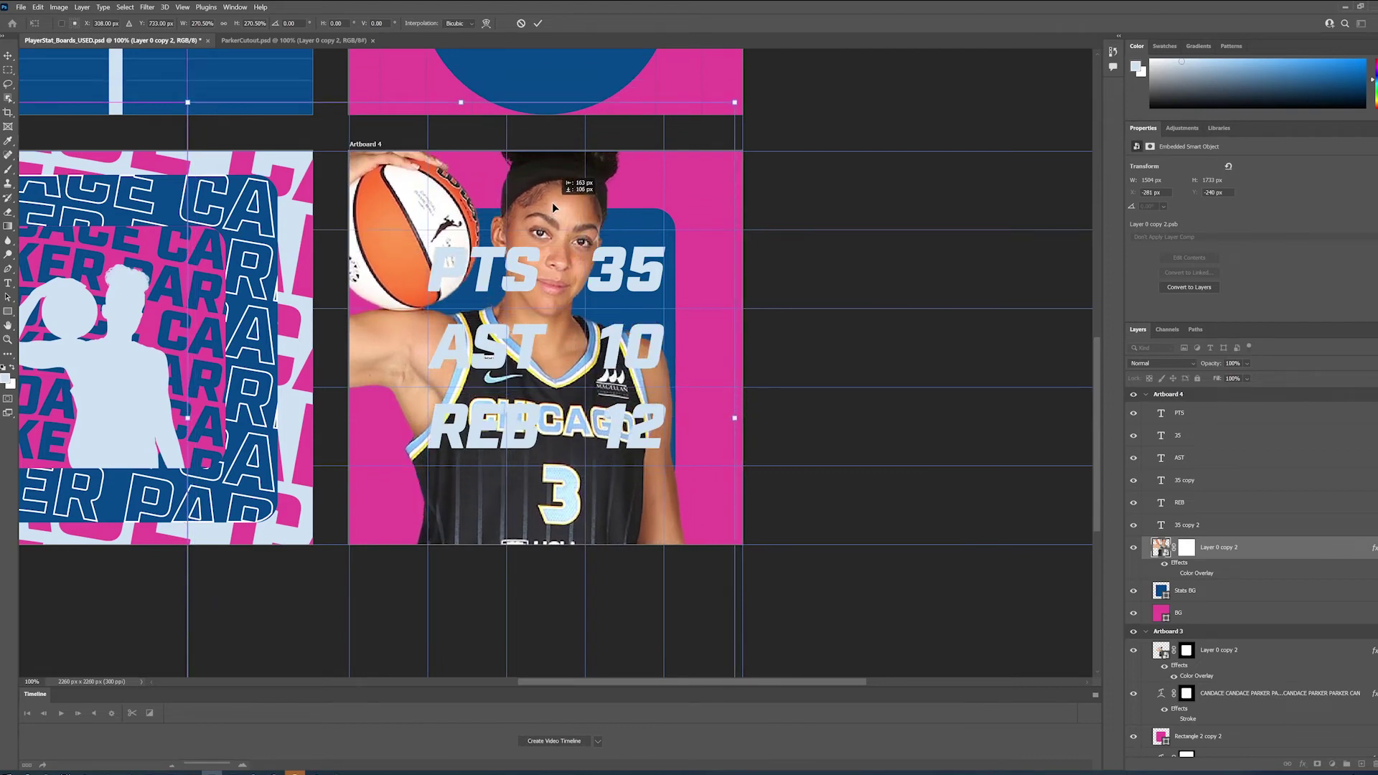
pyautogui.press('Return')
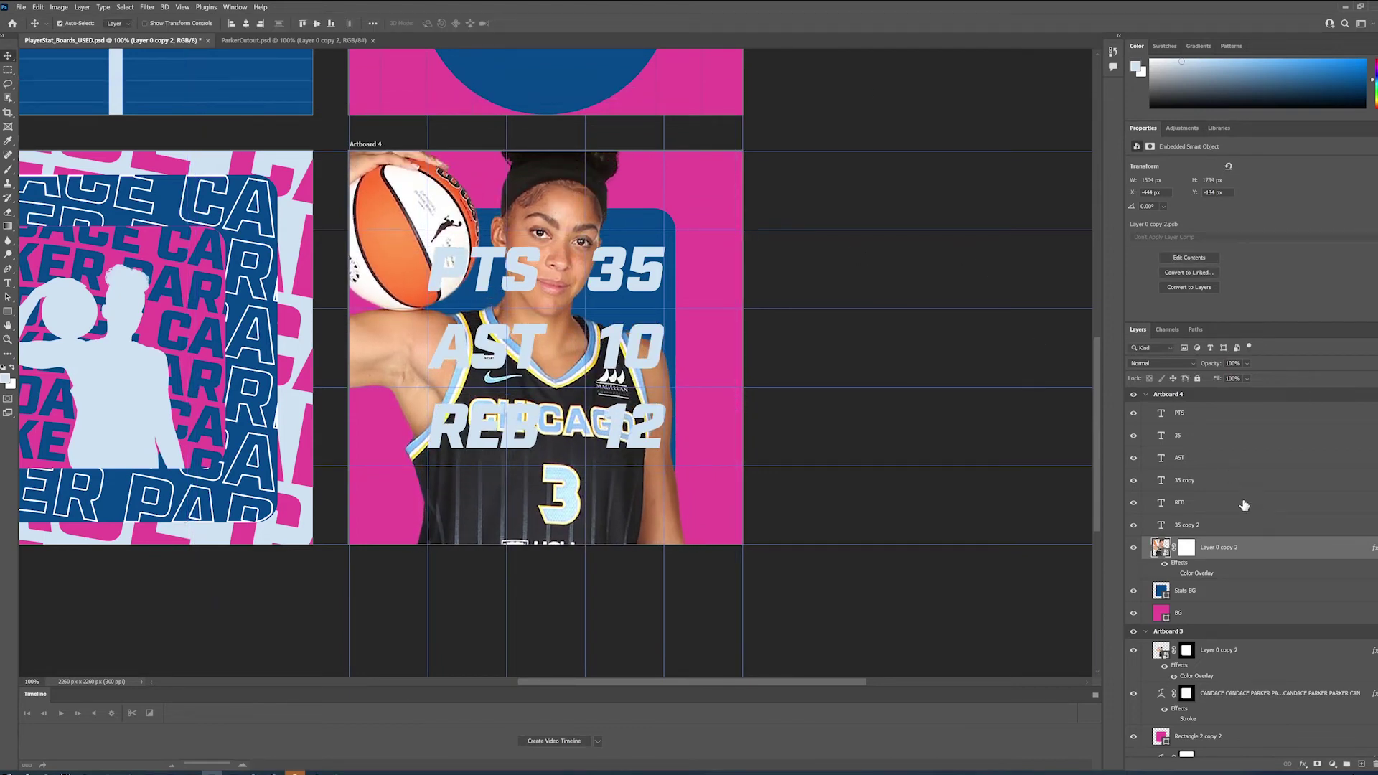
# - Set the player photo's blend mode to Multiply and save the document
pyautogui.click(1161, 363)
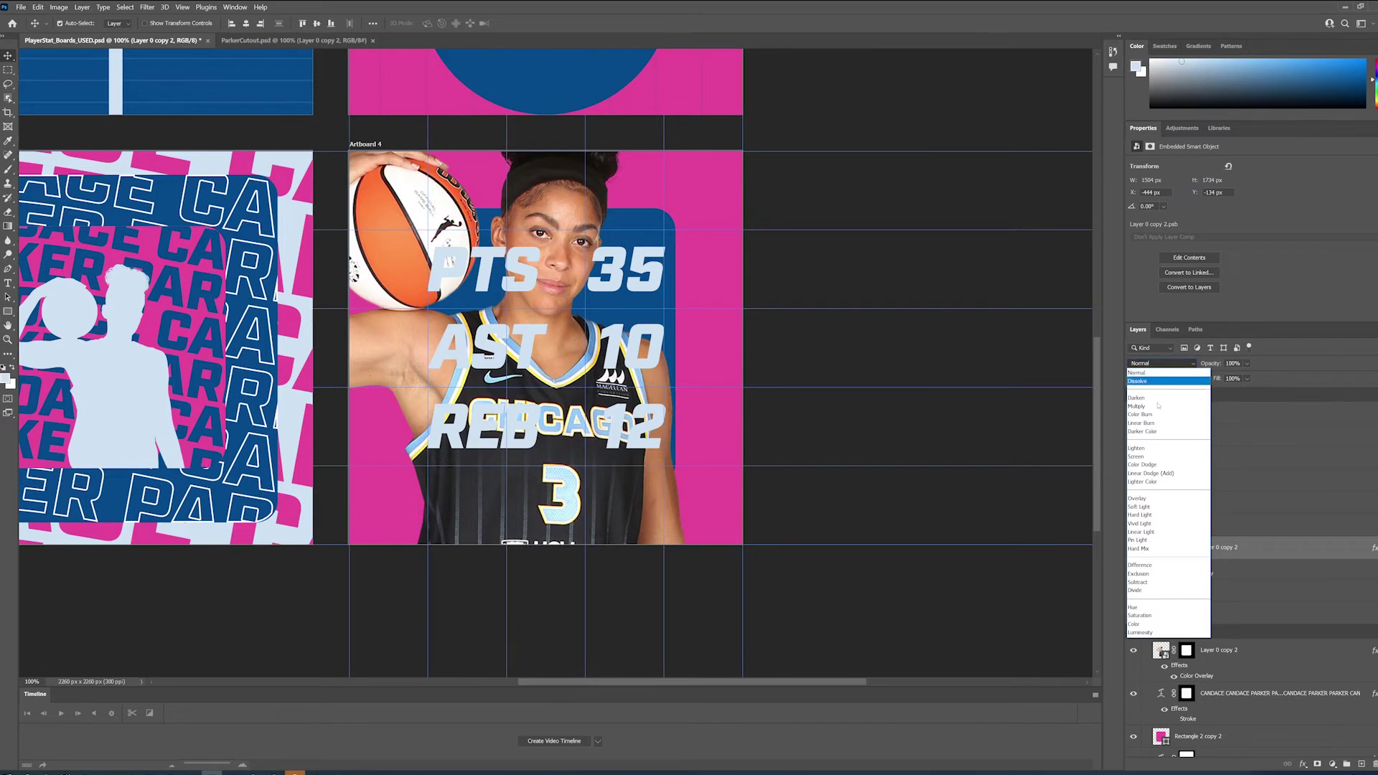
pyautogui.click(1144, 407)
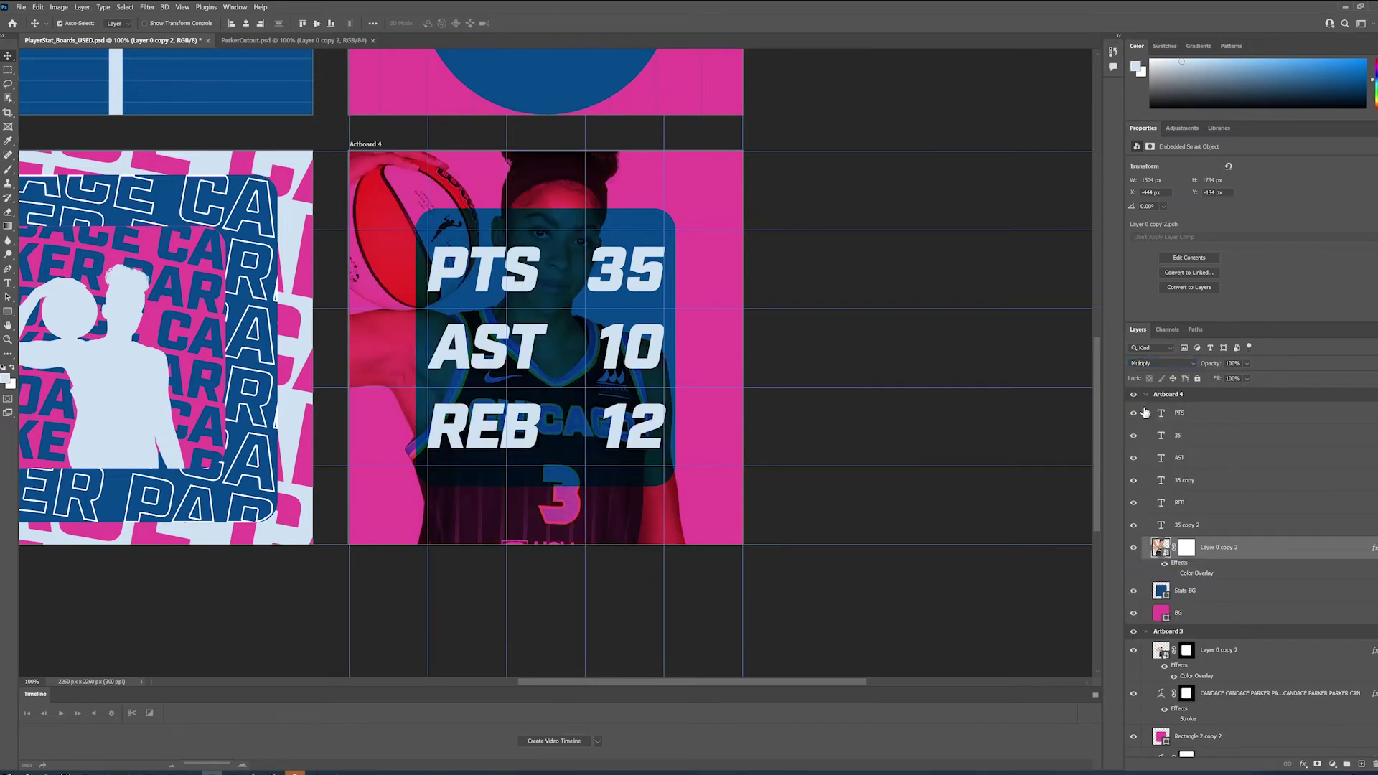
pyautogui.hotkey('ctrl', 's')
# - Add a Levels adjustment clipped to the photo, deepening shadows and brightening highlights for contrast
pyautogui.click(1333, 764)
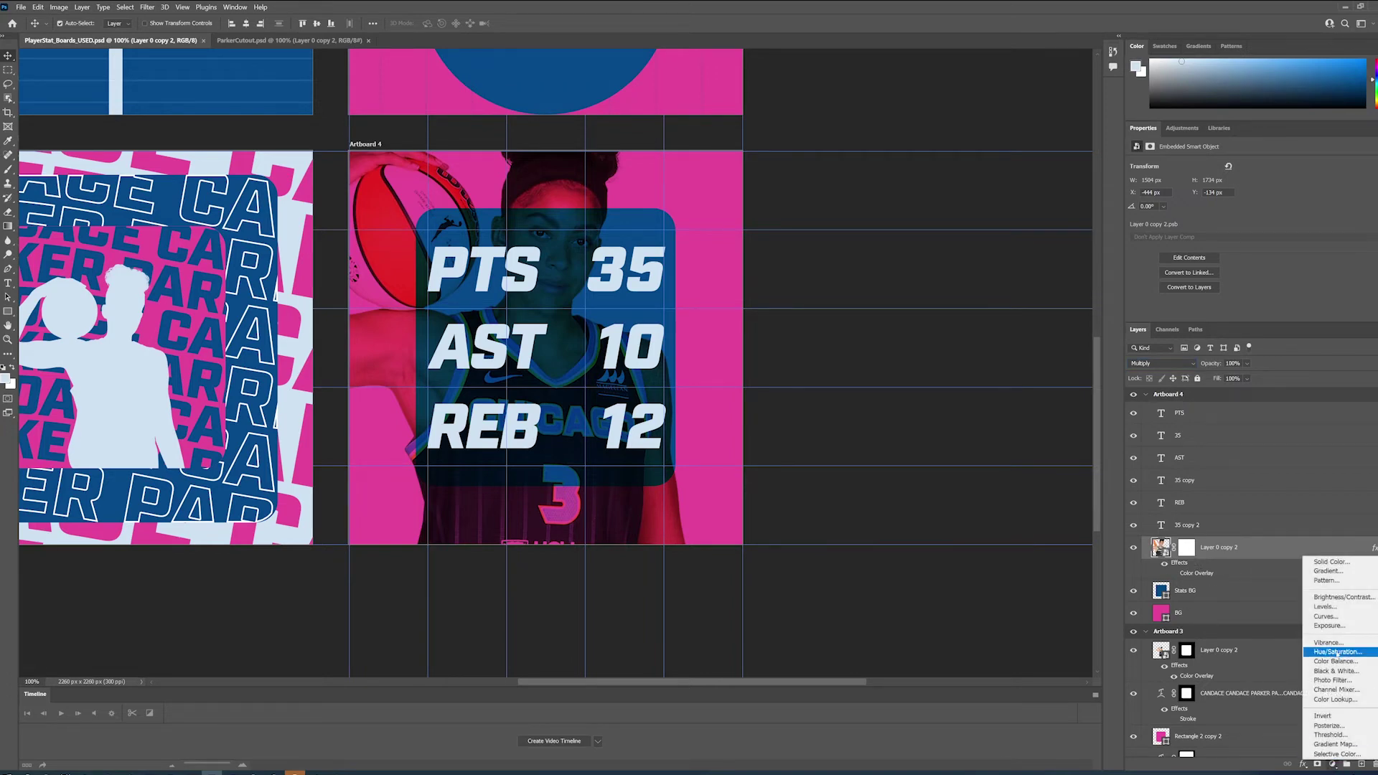
pyautogui.click(1337, 607)
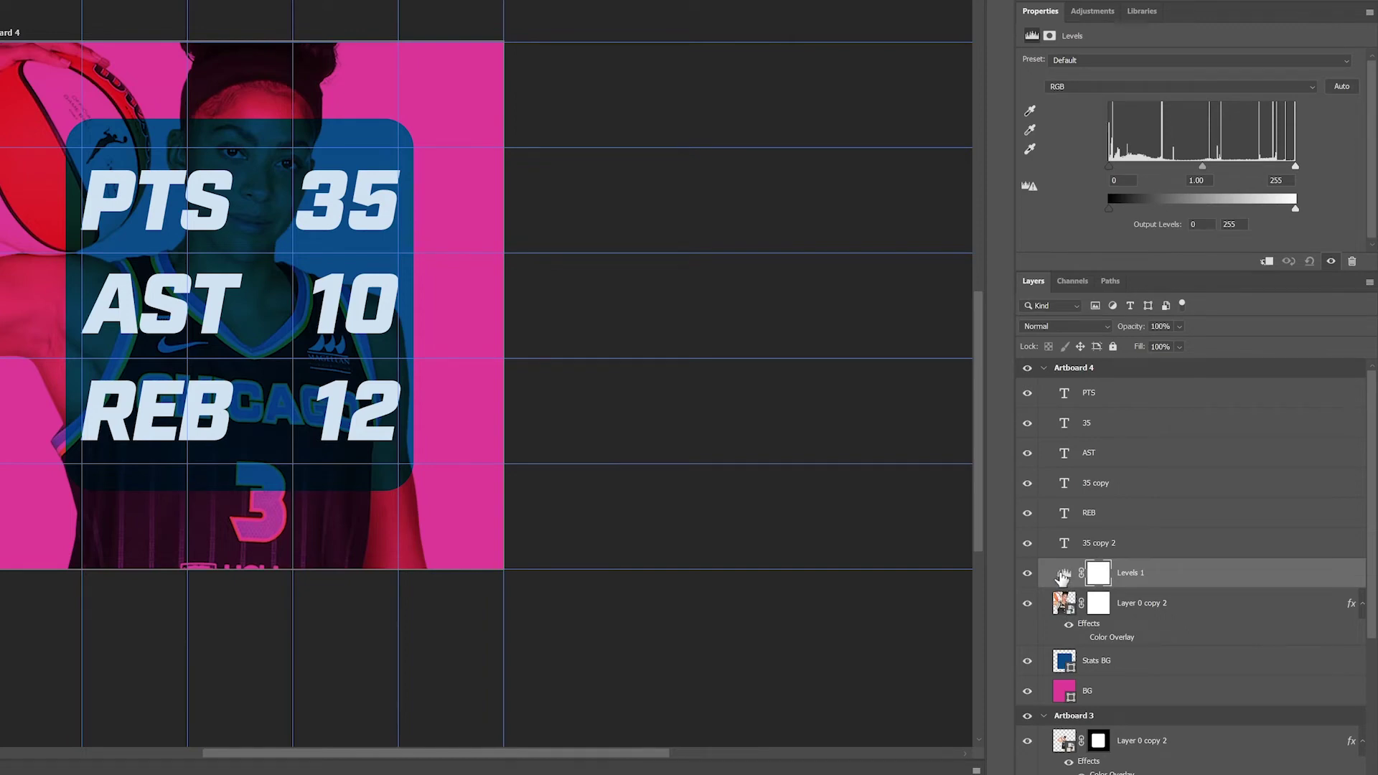
pyautogui.moveTo(1109, 165); pyautogui.dragTo(1079, 173)
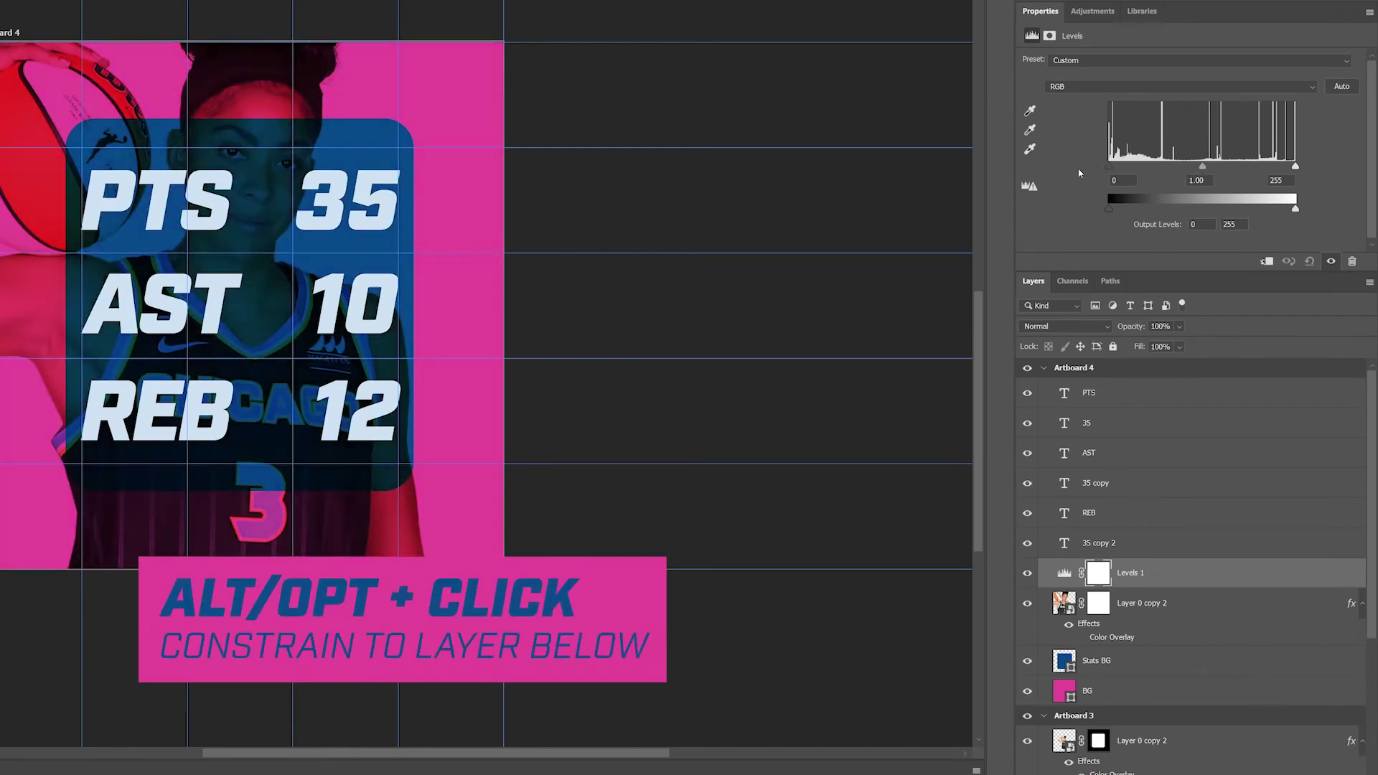
pyautogui.keyDown('alt'); pyautogui.click(1061, 585); pyautogui.keyUp('alt')
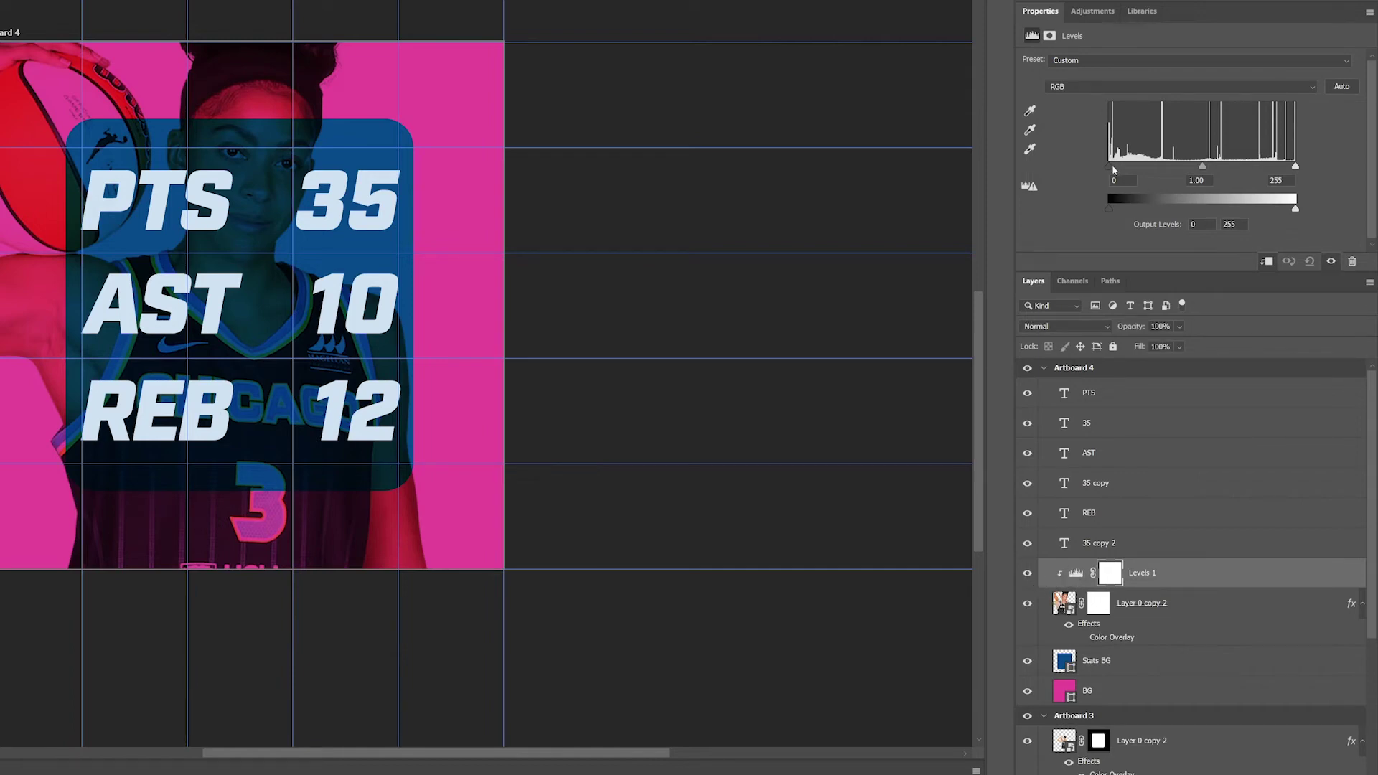
pyautogui.moveTo(1114, 170); pyautogui.dragTo(1199, 170)
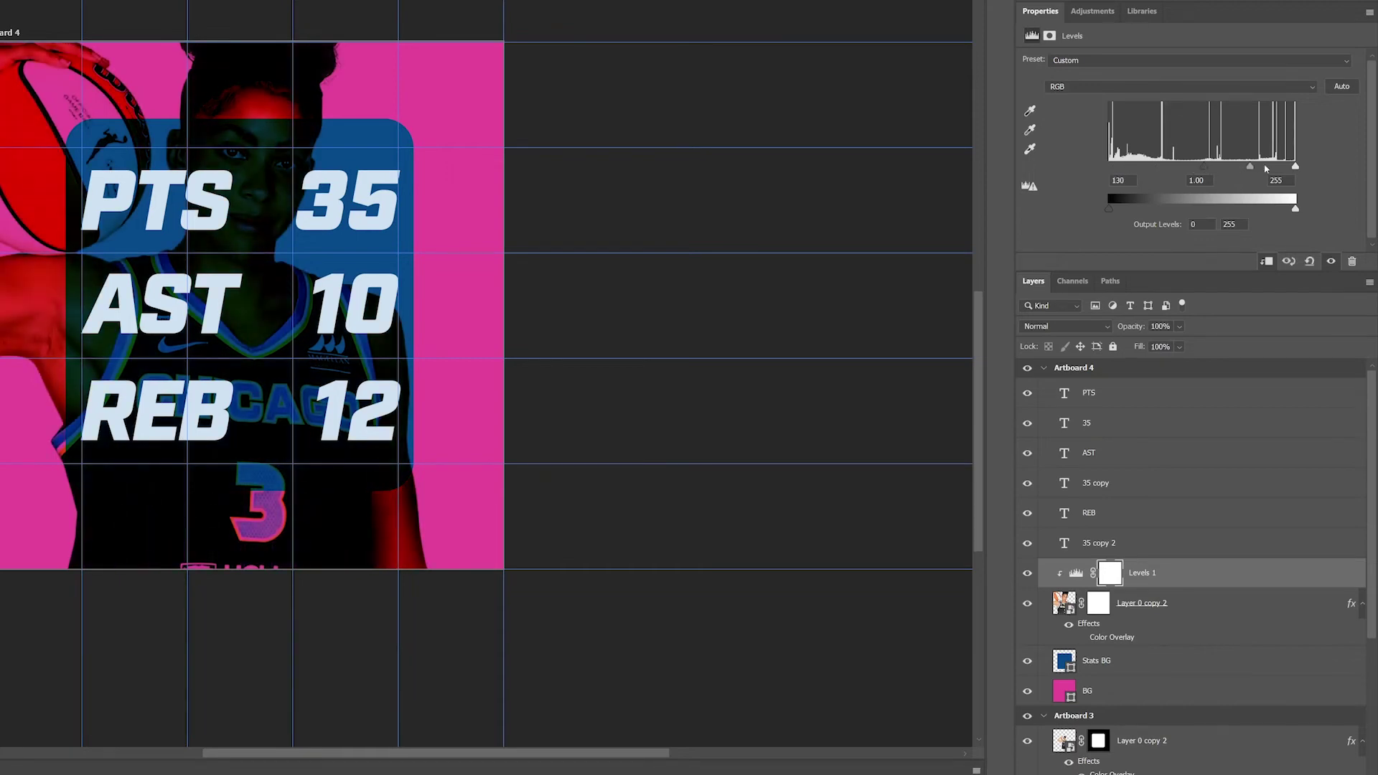
pyautogui.moveTo(1297, 169); pyautogui.dragTo(1209, 168)
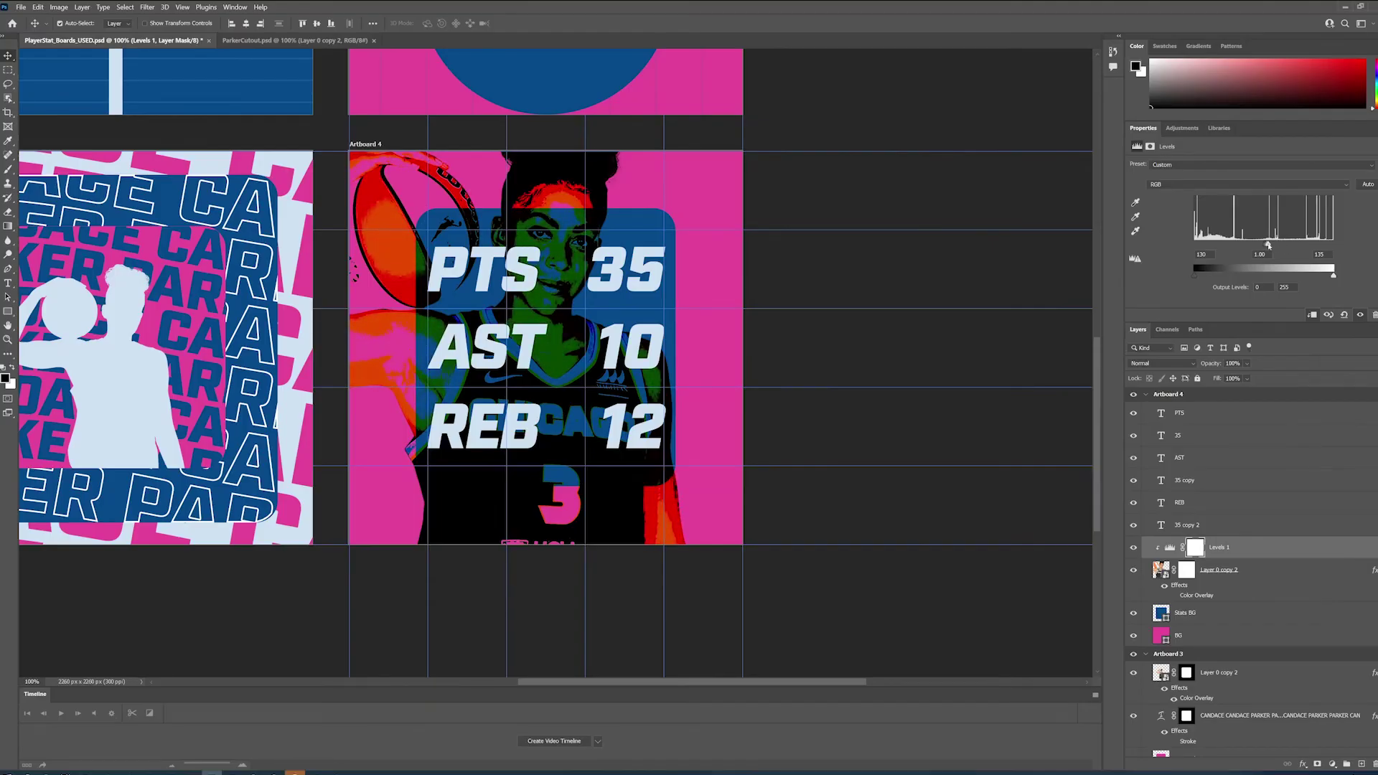
pyautogui.moveTo(1269, 245); pyautogui.dragTo(1285, 246)
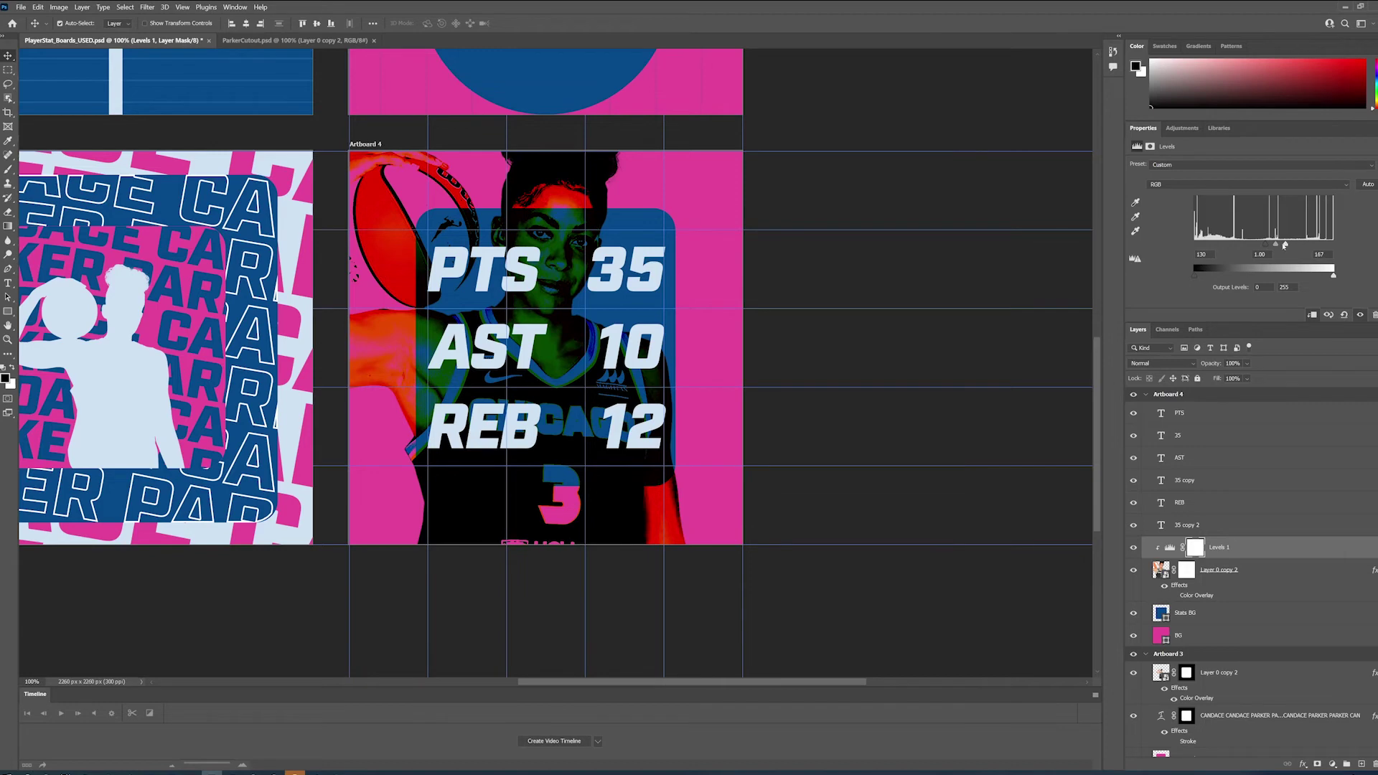
pyautogui.click(1235, 570)
pyautogui.click(1161, 364)
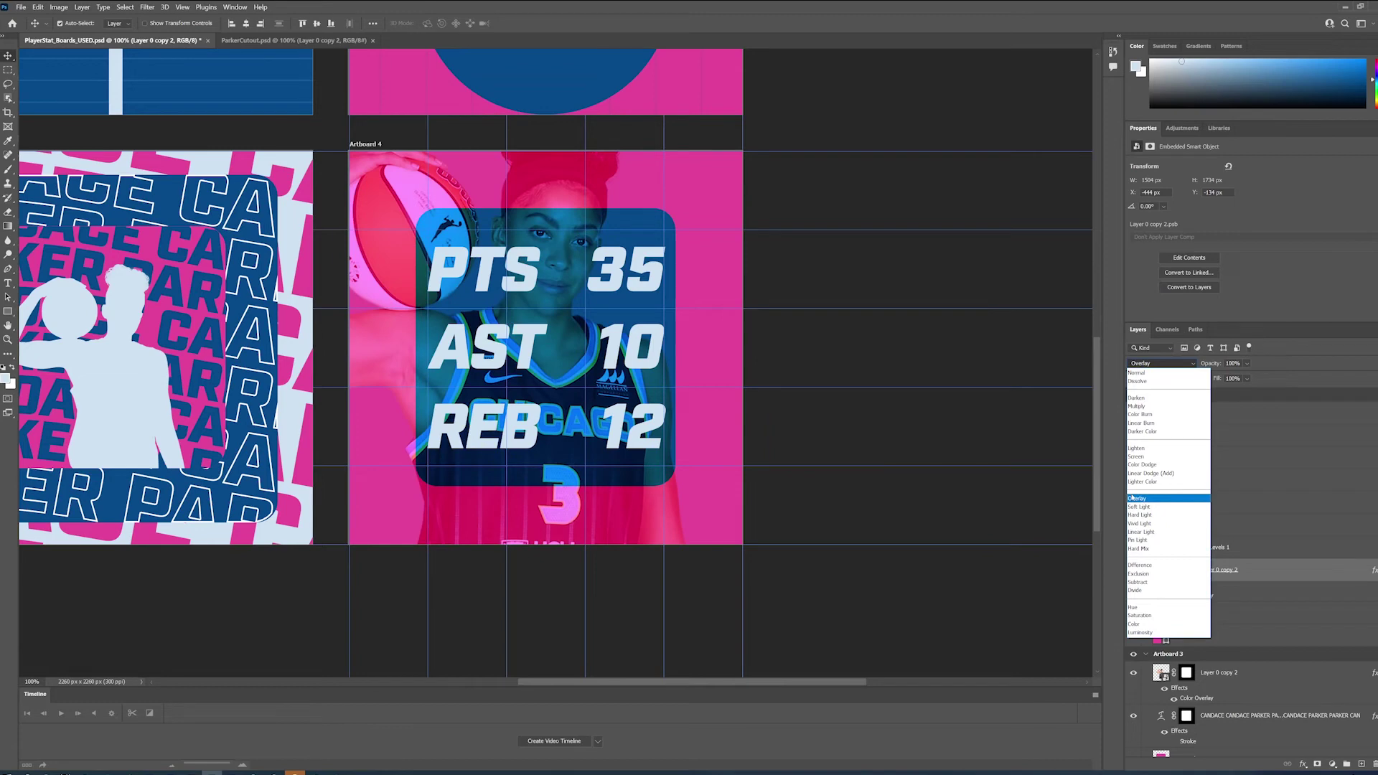
# - Blend the player photo with Overlay and drop its opacity to 30%
pyautogui.click(1131, 498)
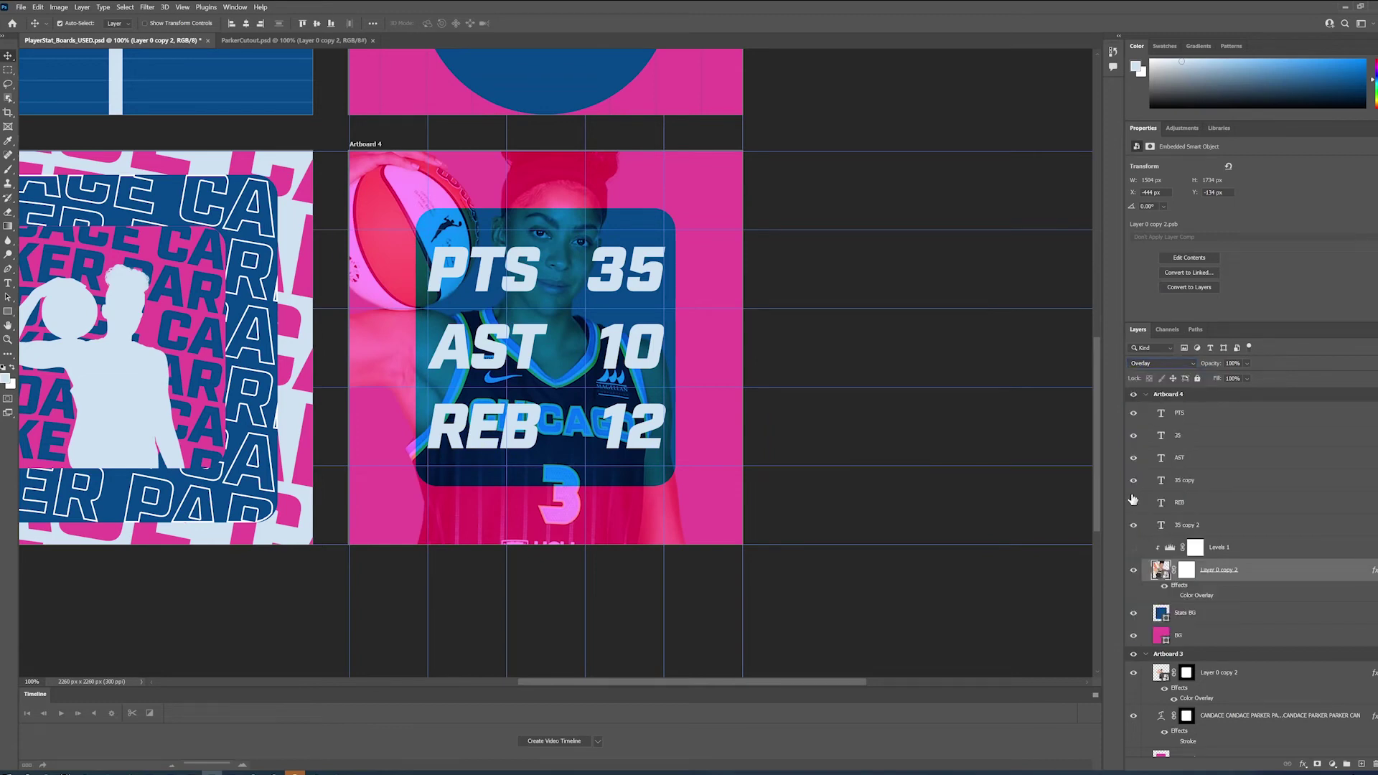
pyautogui.click(1133, 548)
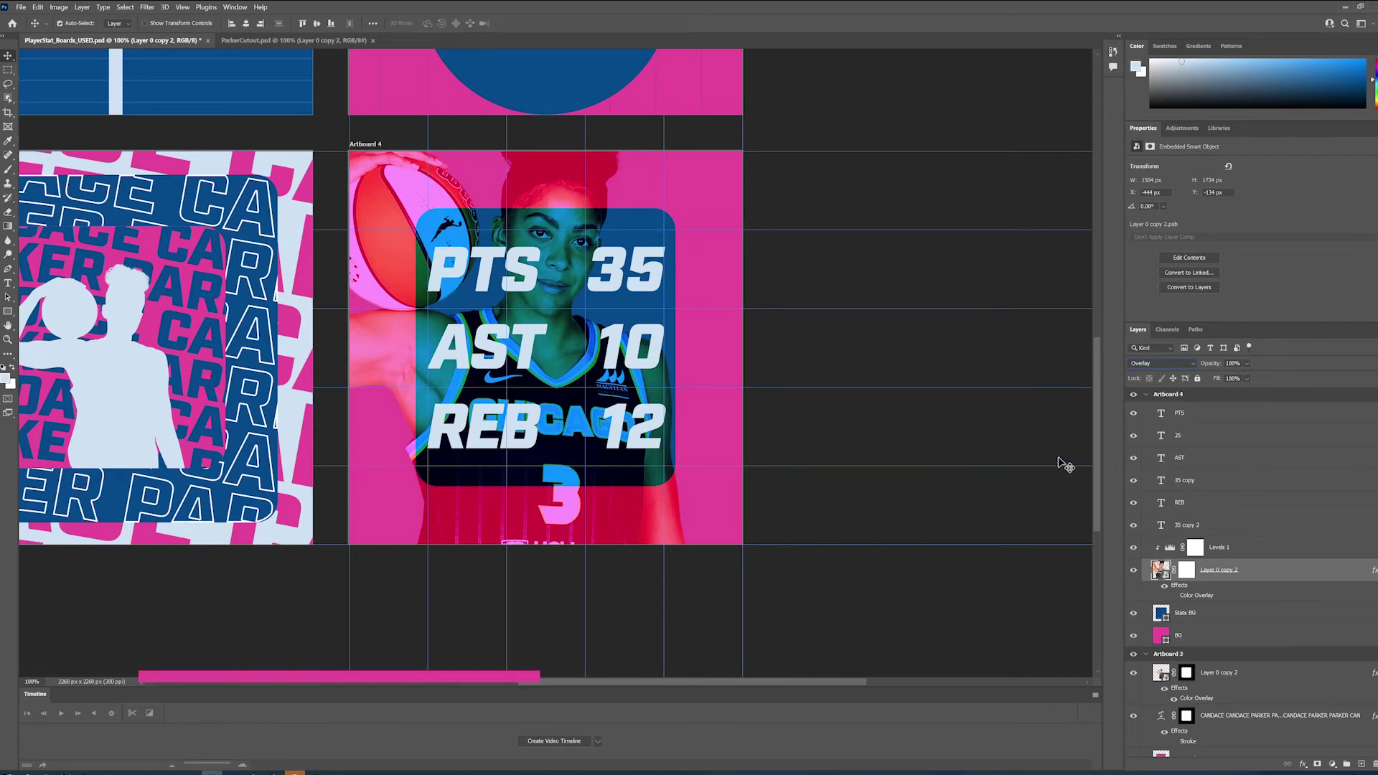
pyautogui.press('3')
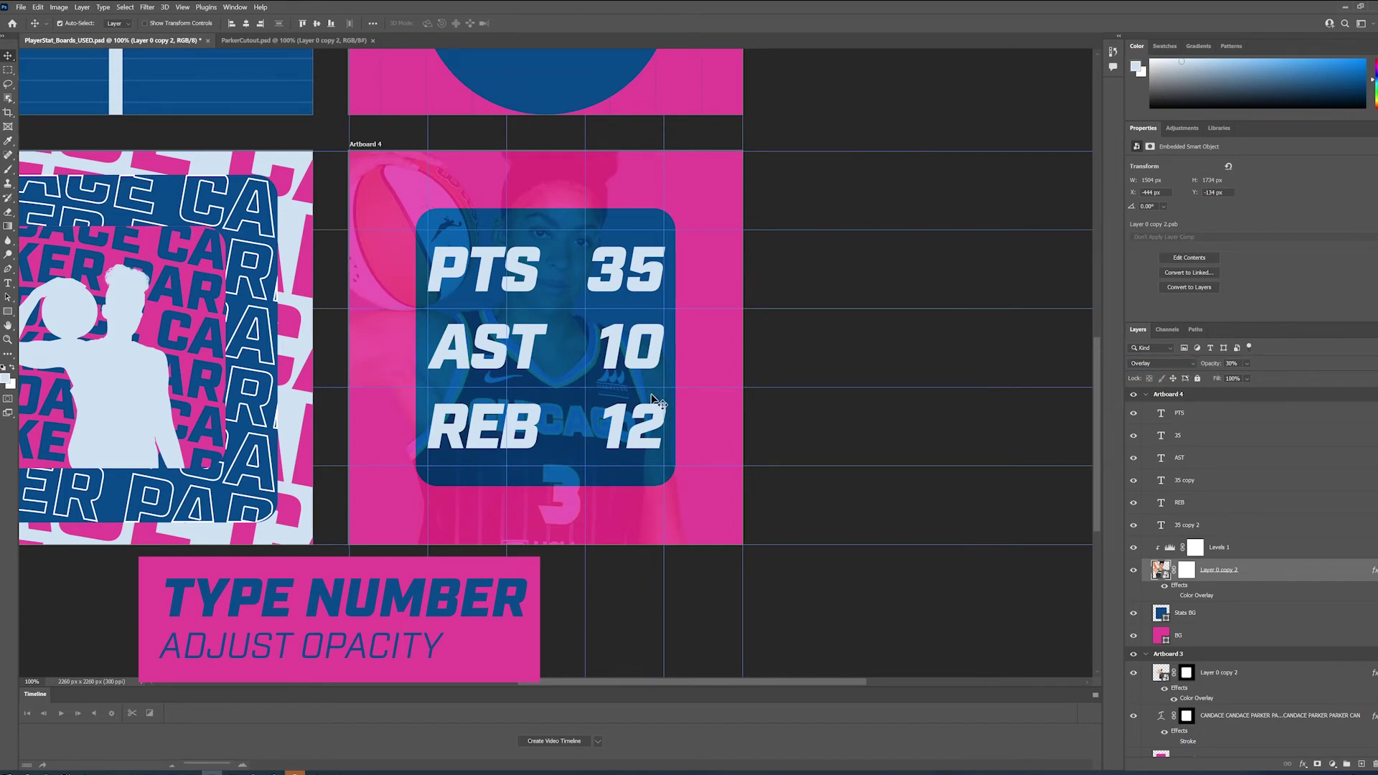
# - Tweak the Levels sliders to brighten the photo's highlights and darken its midtones
pyautogui.click(1169, 550)
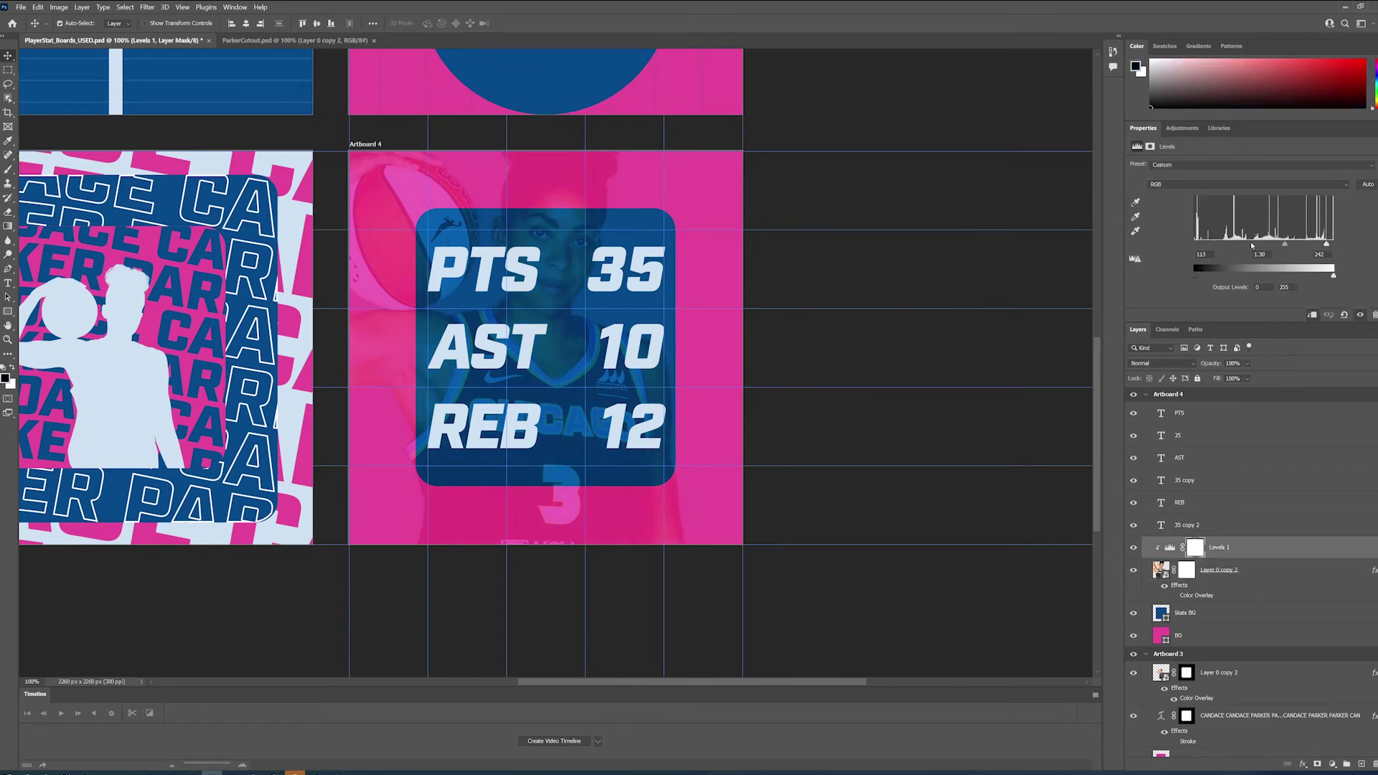
pyautogui.moveTo(1311, 243)
pyautogui.mouseDown()
pyautogui.moveTo(1260, 244)
pyautogui.moveTo(1311, 243)
pyautogui.mouseUp()
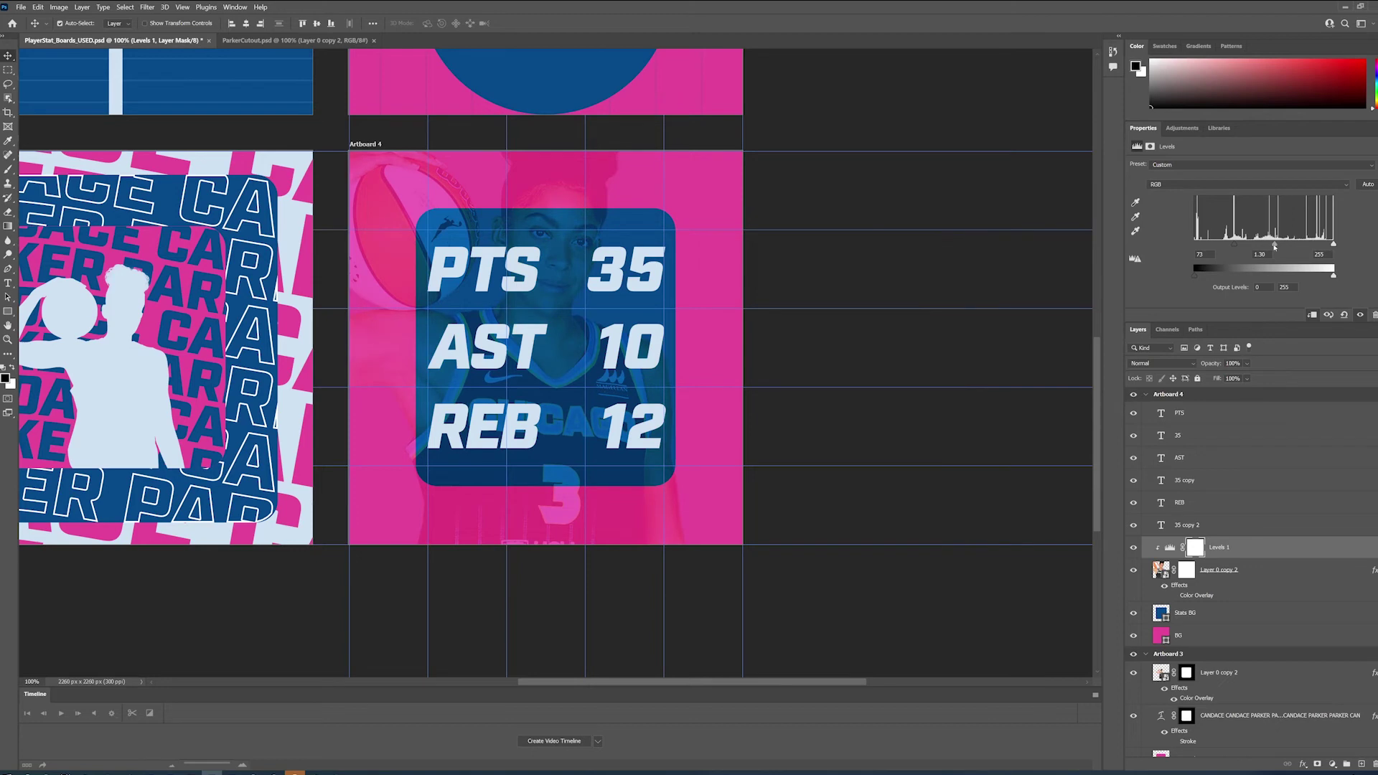
pyautogui.moveTo(1285, 247)
pyautogui.mouseDown()
pyautogui.moveTo(1315, 249)
pyautogui.moveTo(1293, 249)
pyautogui.mouseUp()
# - Fade the photo layer to 10% opacity and shift it within Artboard 4
pyautogui.click(1161, 572)
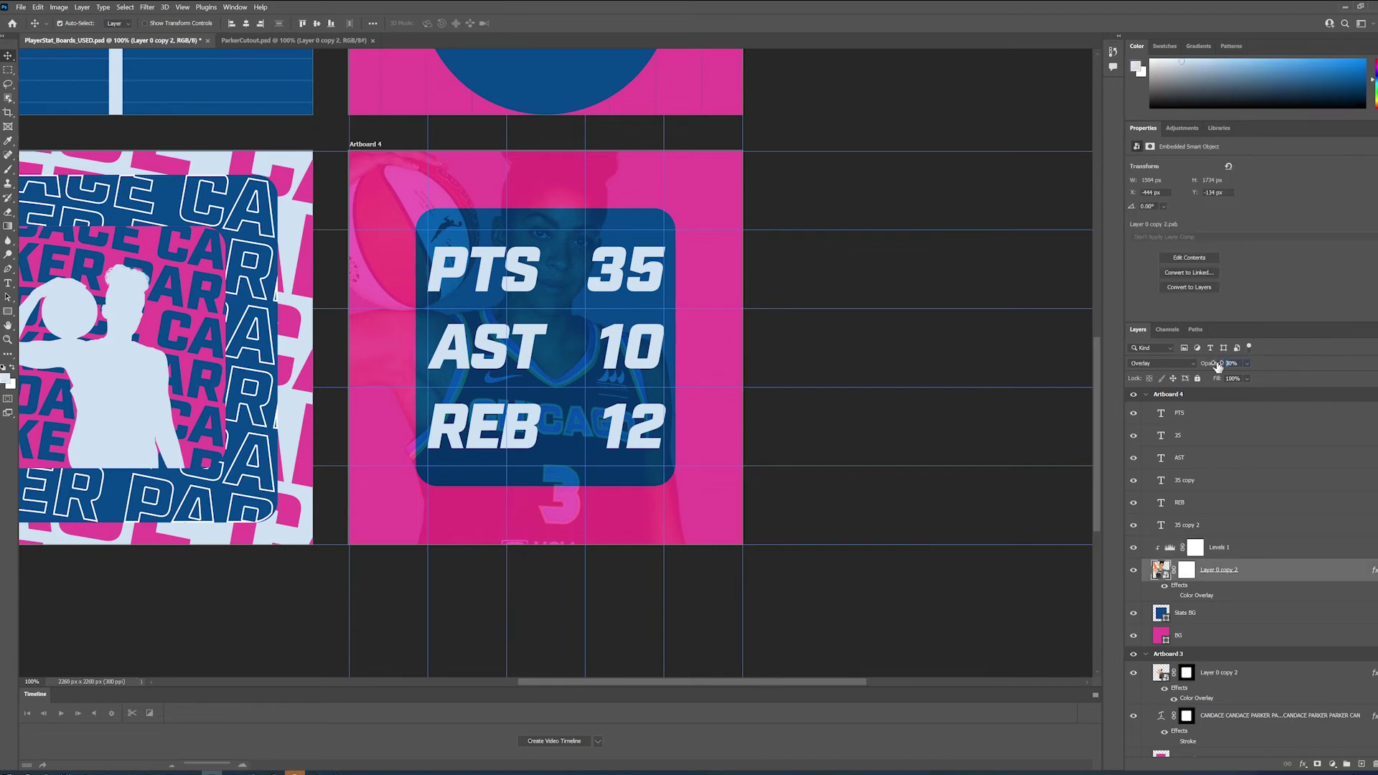
pyautogui.moveTo(1219, 366); pyautogui.dragTo(1219, 367)
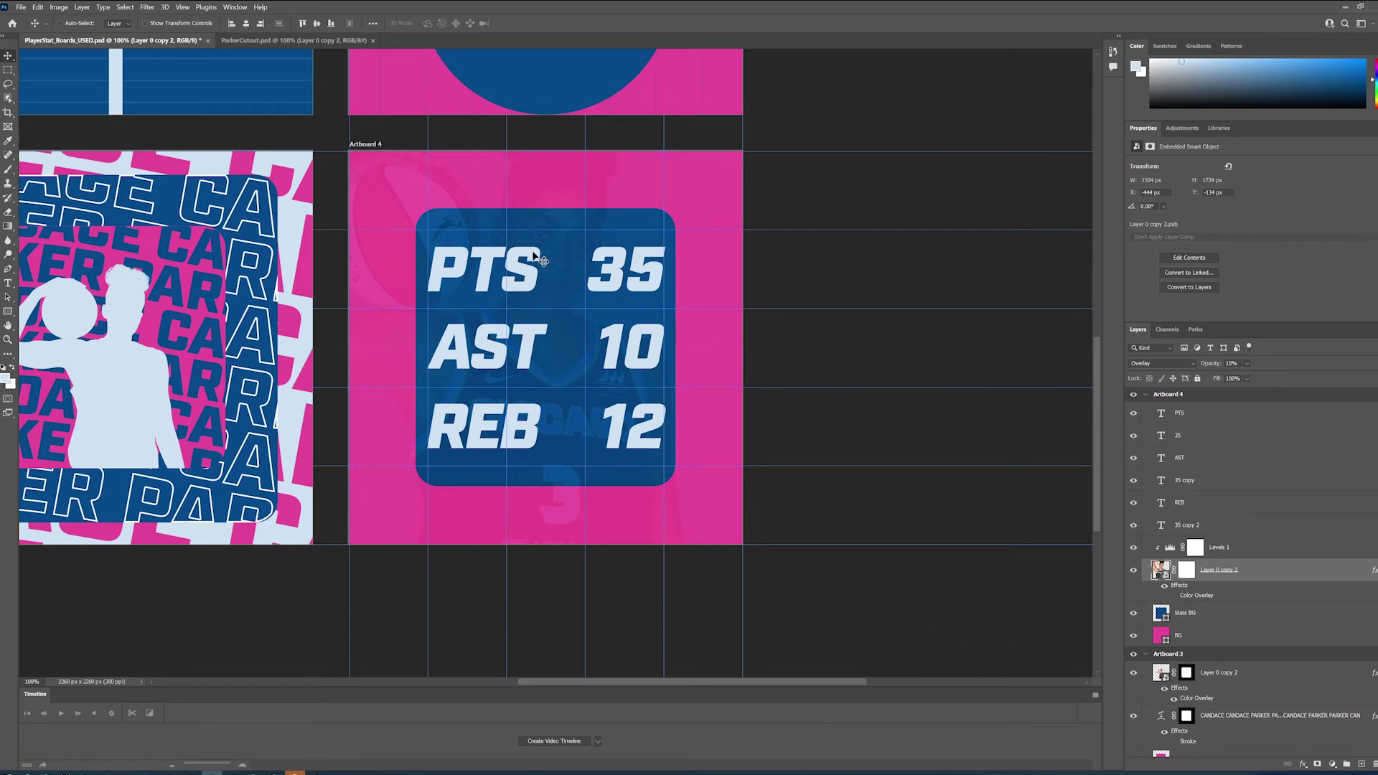
pyautogui.moveTo(540, 259); pyautogui.dragTo(506, 289)
# - Free-transform the faint photo, scaling and moving it so CHICAGO runs along Artboard 4's bottom
pyautogui.hotkey('ctrl', '+')
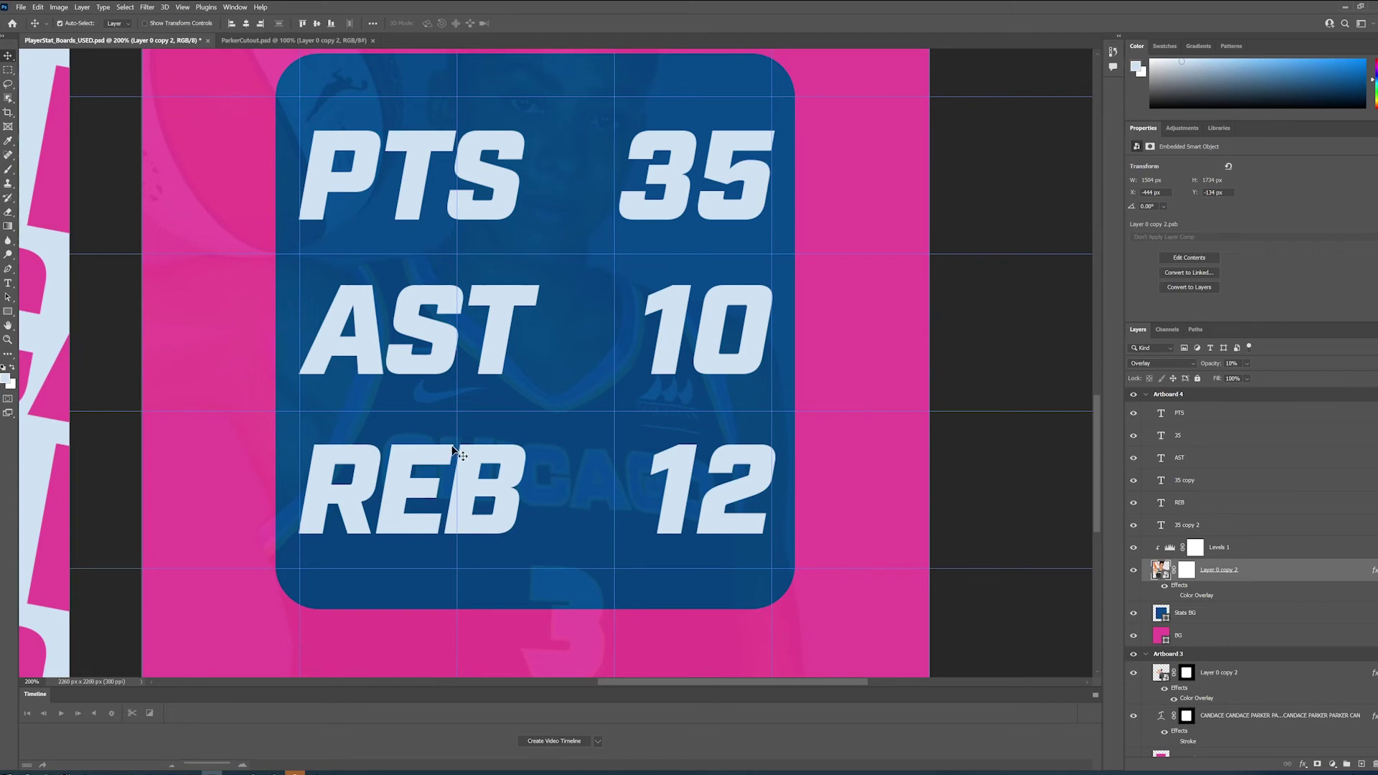
pyautogui.hotkey('ctrl', '-')
pyautogui.hotkey('ctrl', '-')
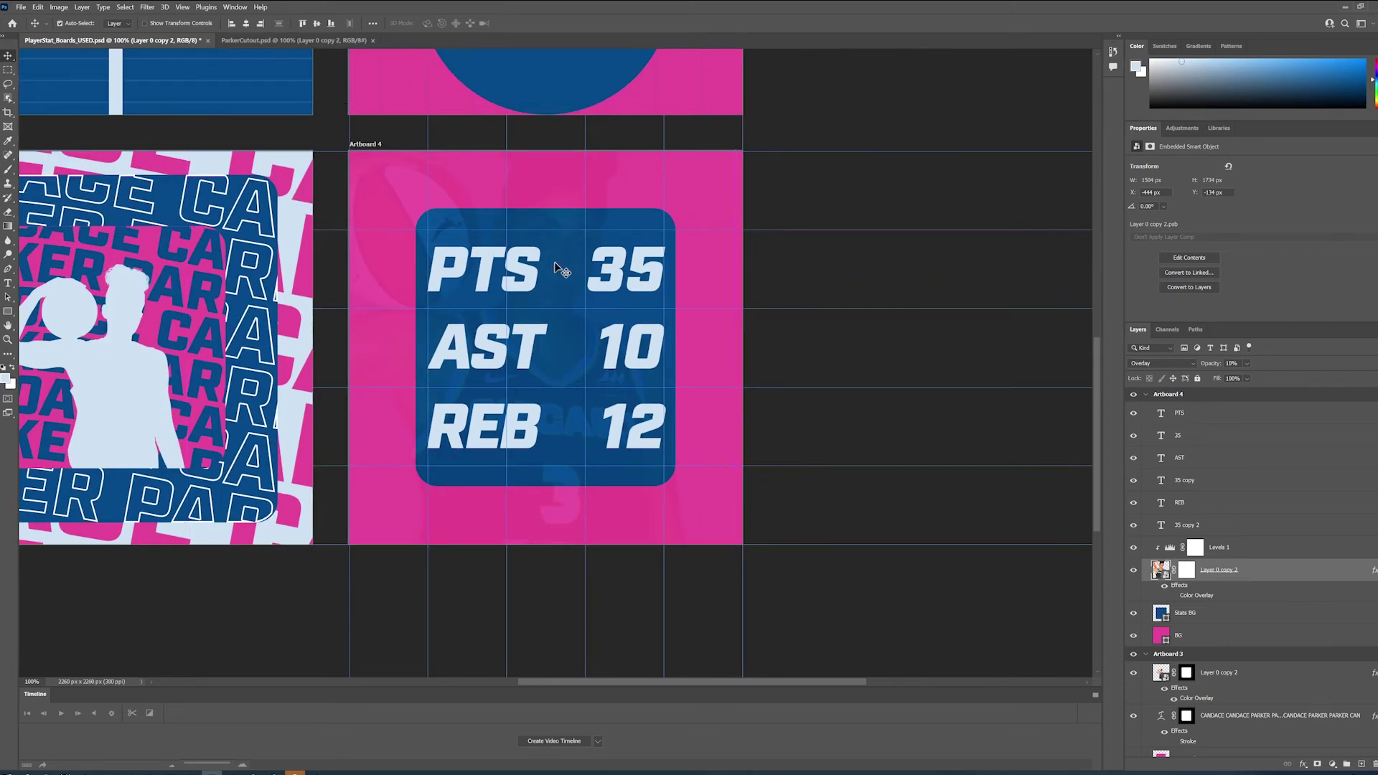
pyautogui.hotkey('ctrl', 't')
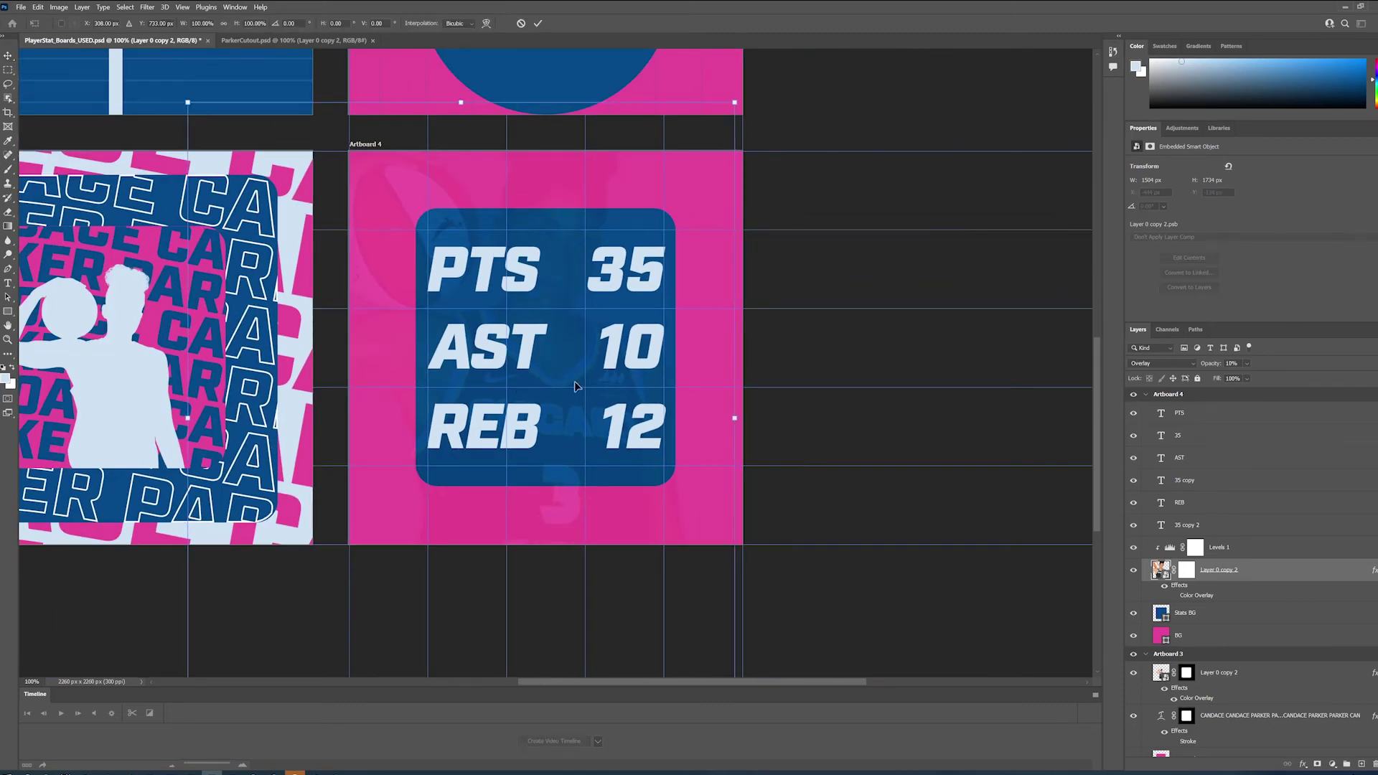
pyautogui.moveTo(189, 100); pyautogui.dragTo(204, 314)
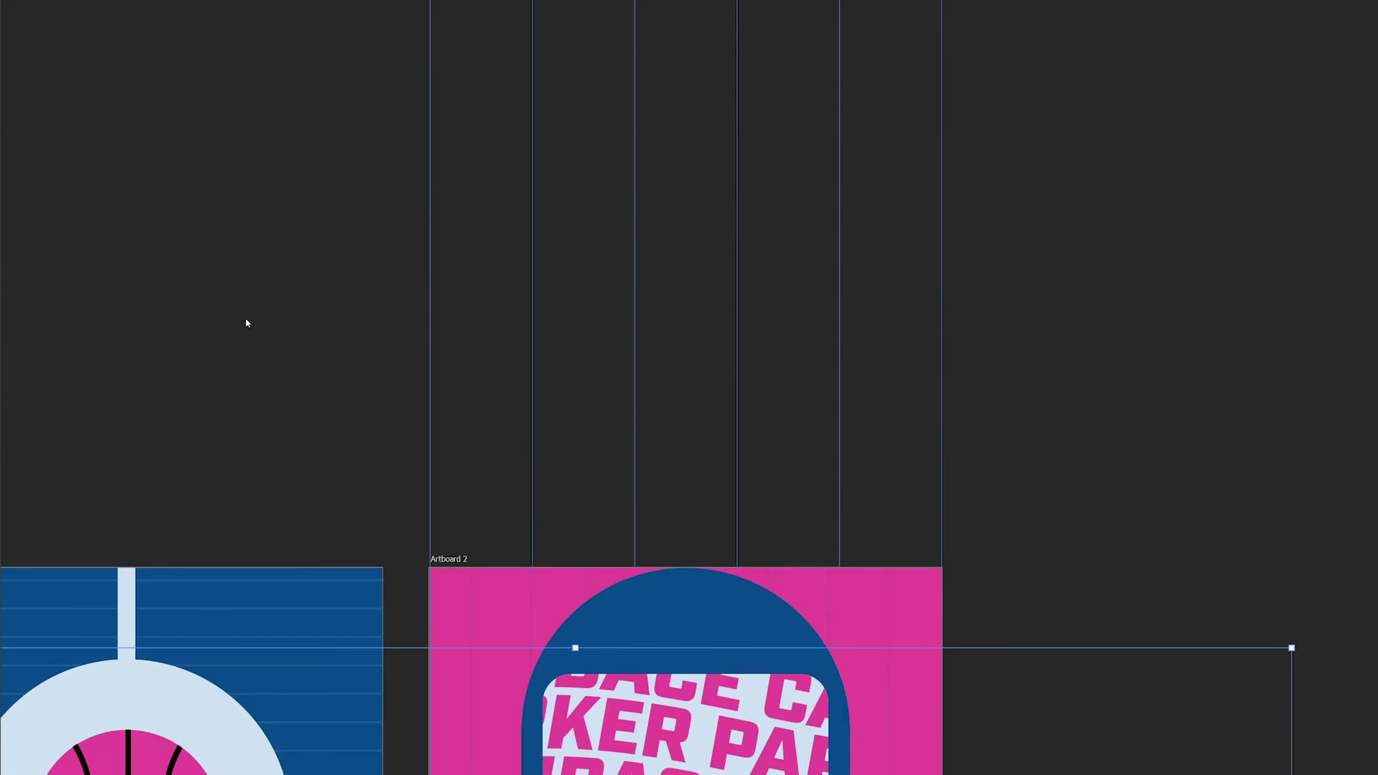
pyautogui.hotkey('ctrl', '-')
pyautogui.scroll(-10, 569, 310)
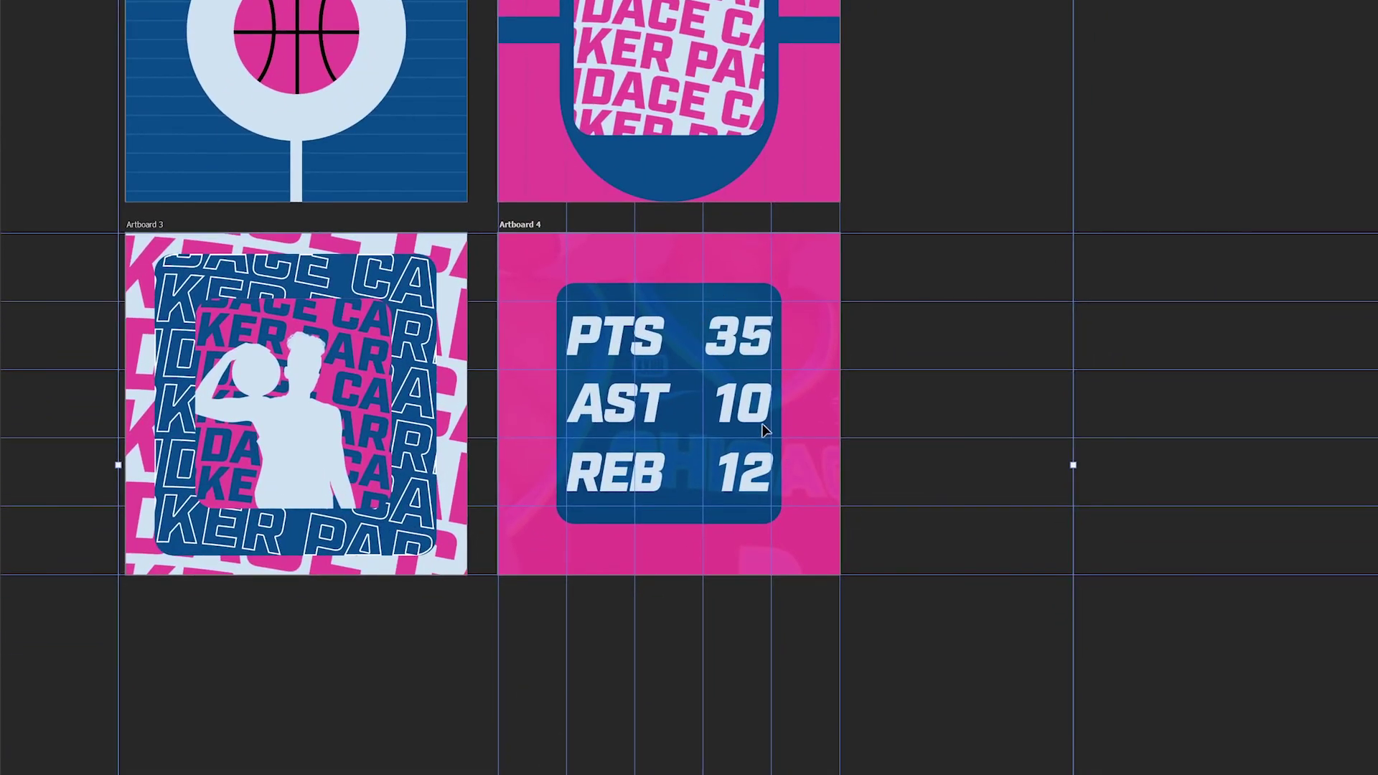
pyautogui.hotkey('ctrl', '-')
pyautogui.moveTo(980, 29); pyautogui.dragTo(897, 112)
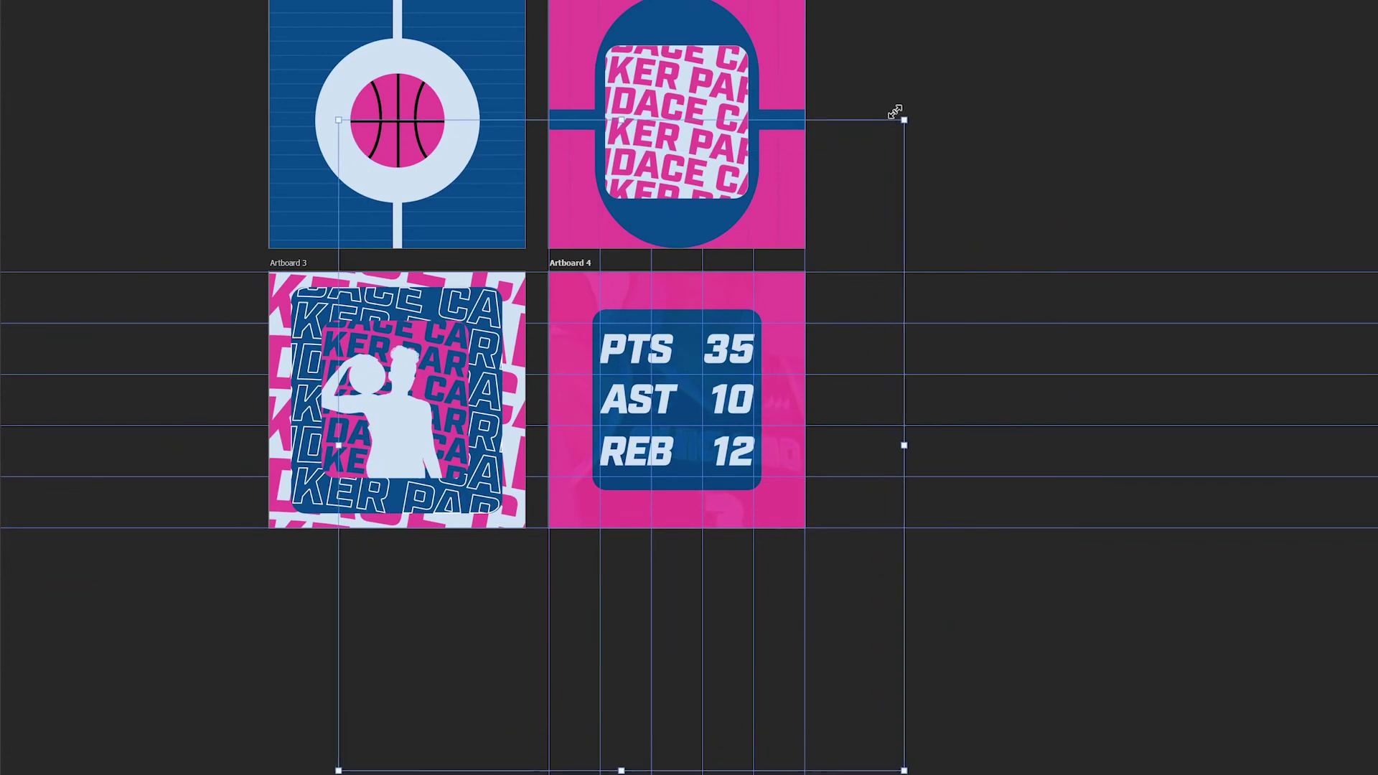
pyautogui.moveTo(688, 349); pyautogui.dragTo(643, 412)
pyautogui.scroll(5, 702, 408)
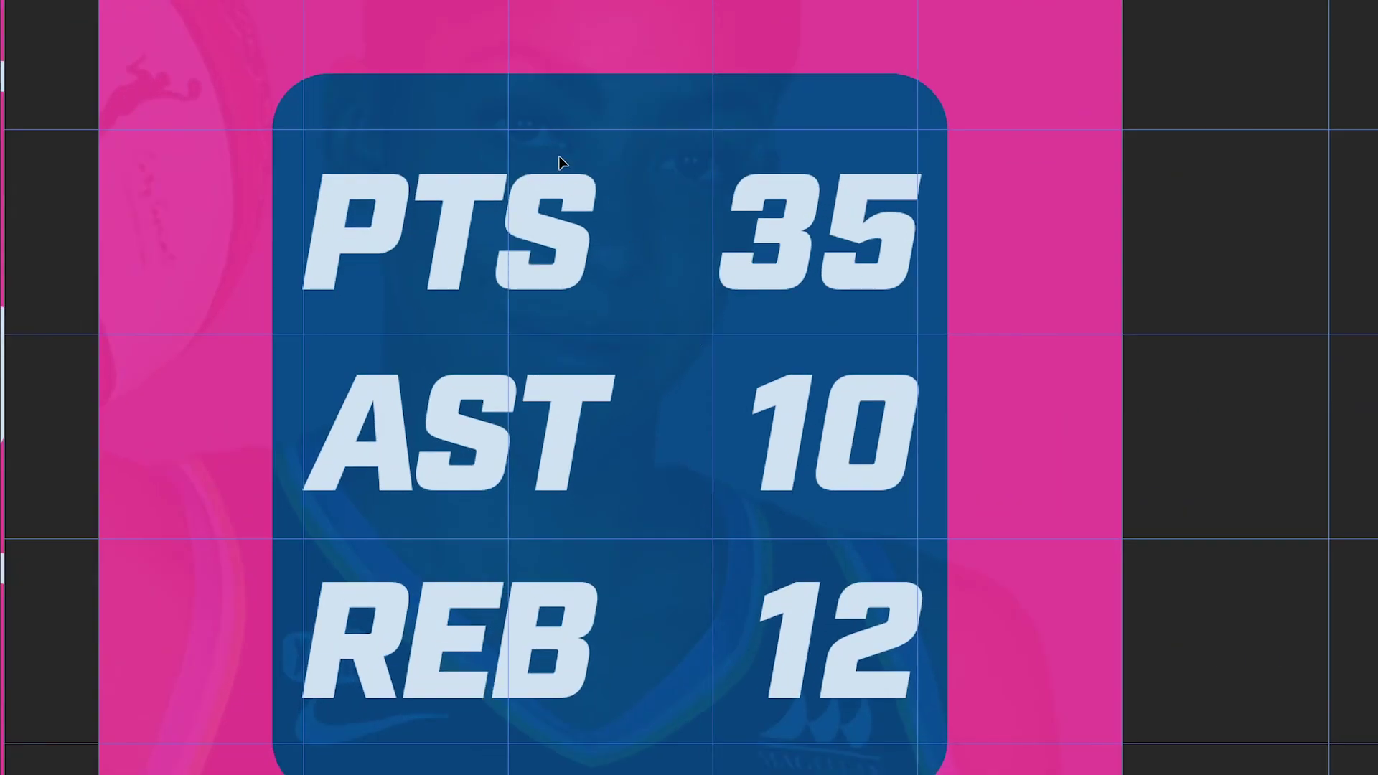
pyautogui.scroll(-3, 563, 198)
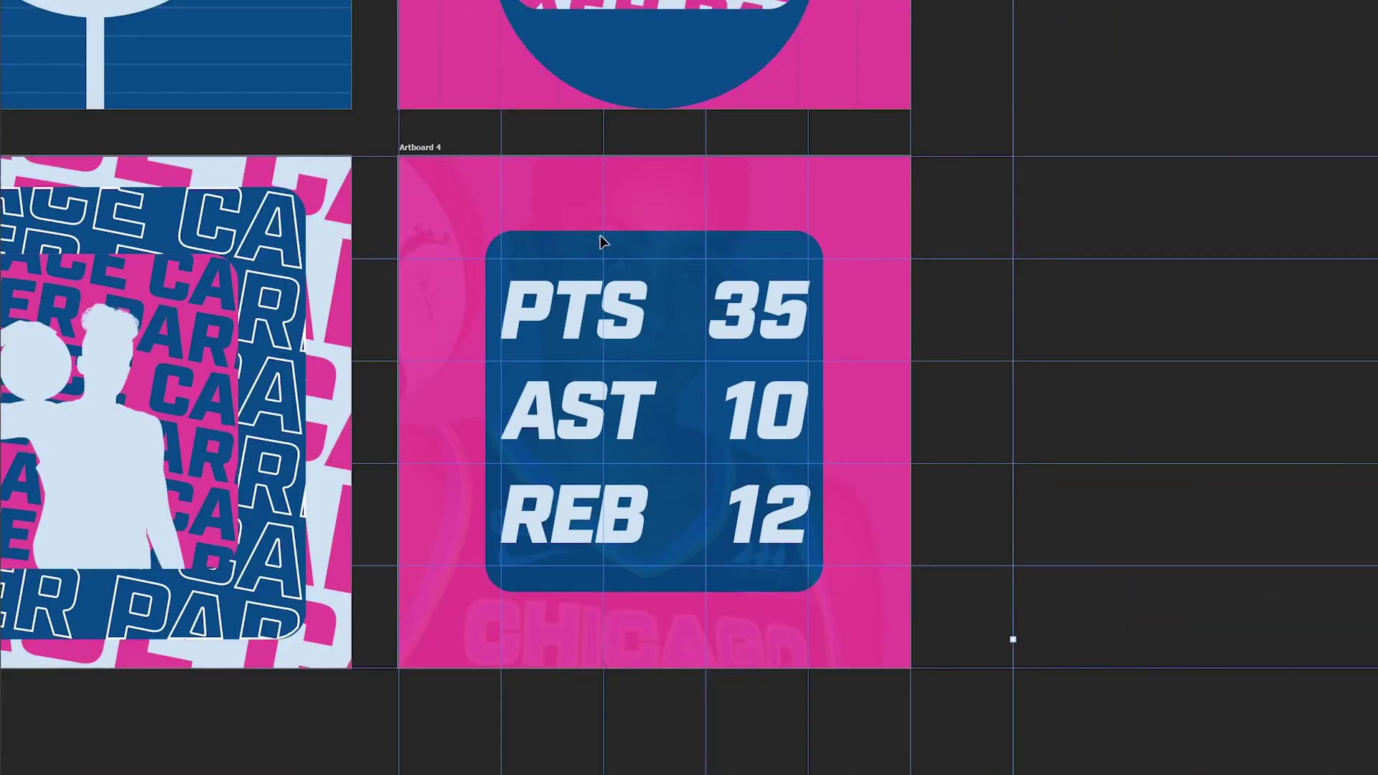
# - Nudge the faint player photo slightly left and up on Artboard 4
pyautogui.press('ctrl')
pyautogui.moveTo(710, 291); pyautogui.dragTo(682, 287)
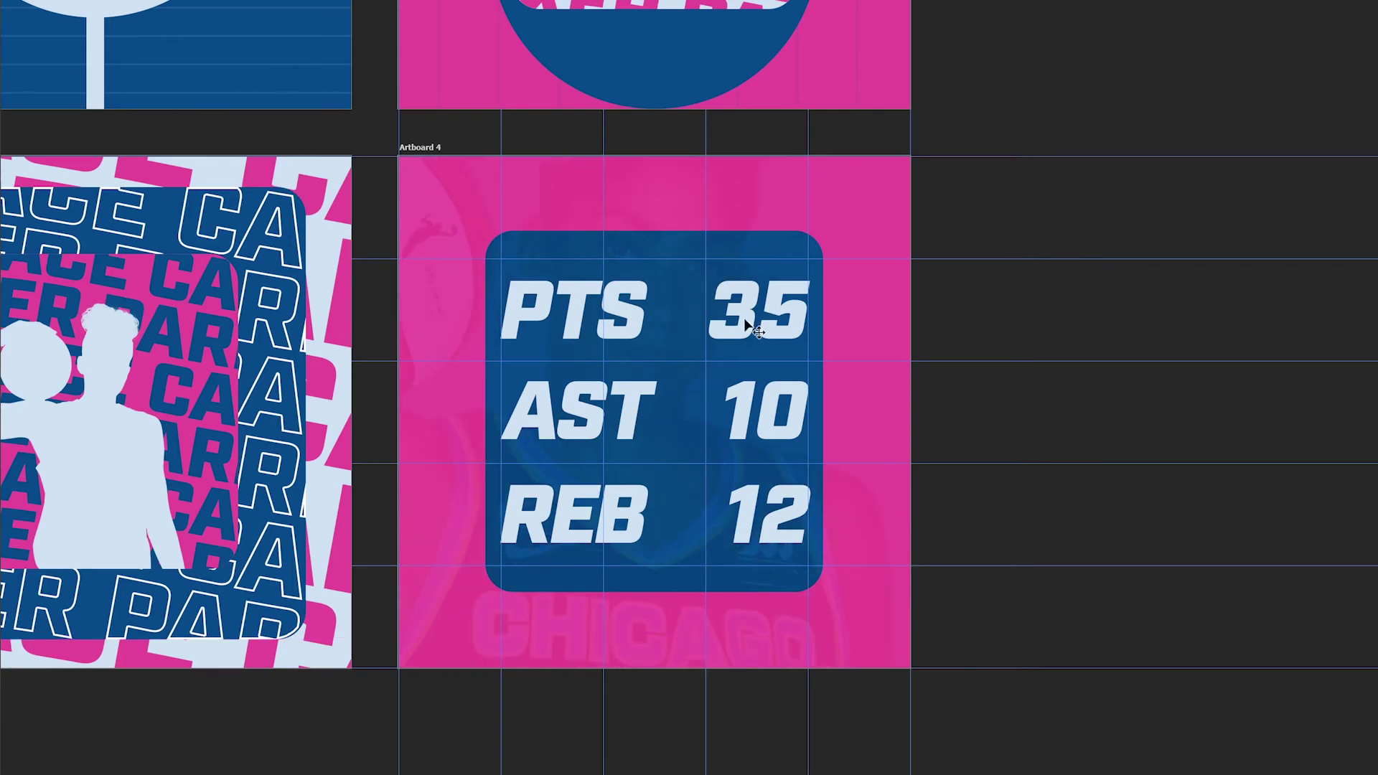
pyautogui.scroll(-2, 710, 337)
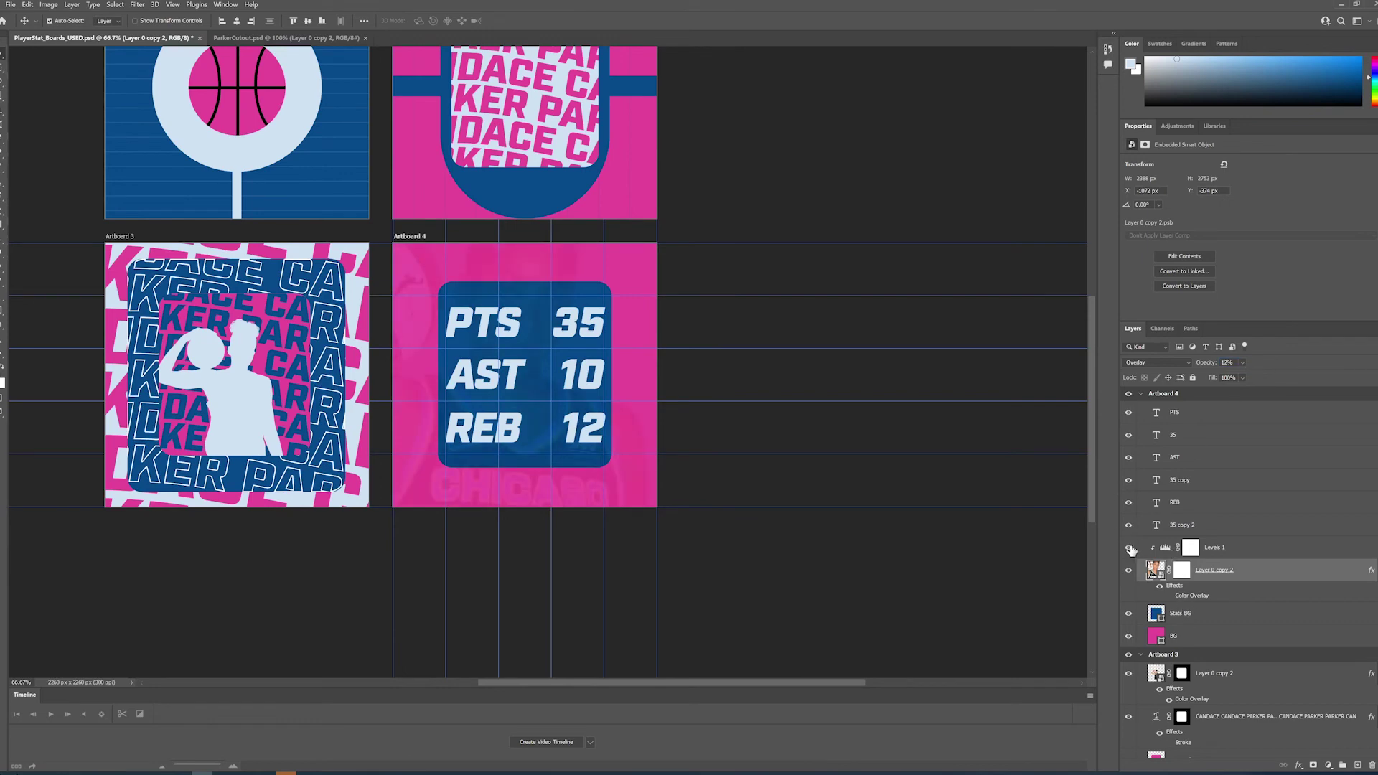
# - View all four artboards together at 66.7% zoom, centred on screen
pyautogui.hotkey('ctrl', '-')
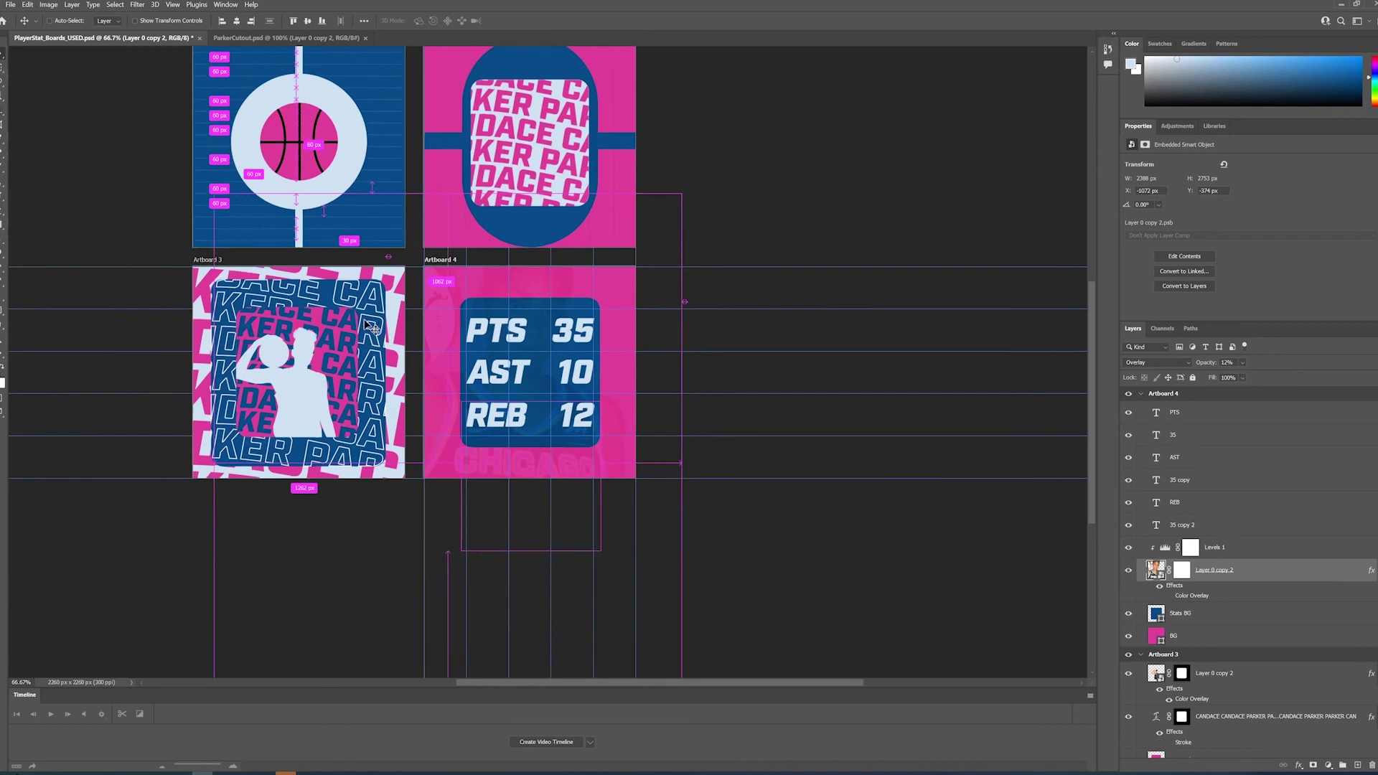
pyautogui.hotkey('ctrl', '+')
pyautogui.moveTo(446, 348); pyautogui.dragTo(443, 310)
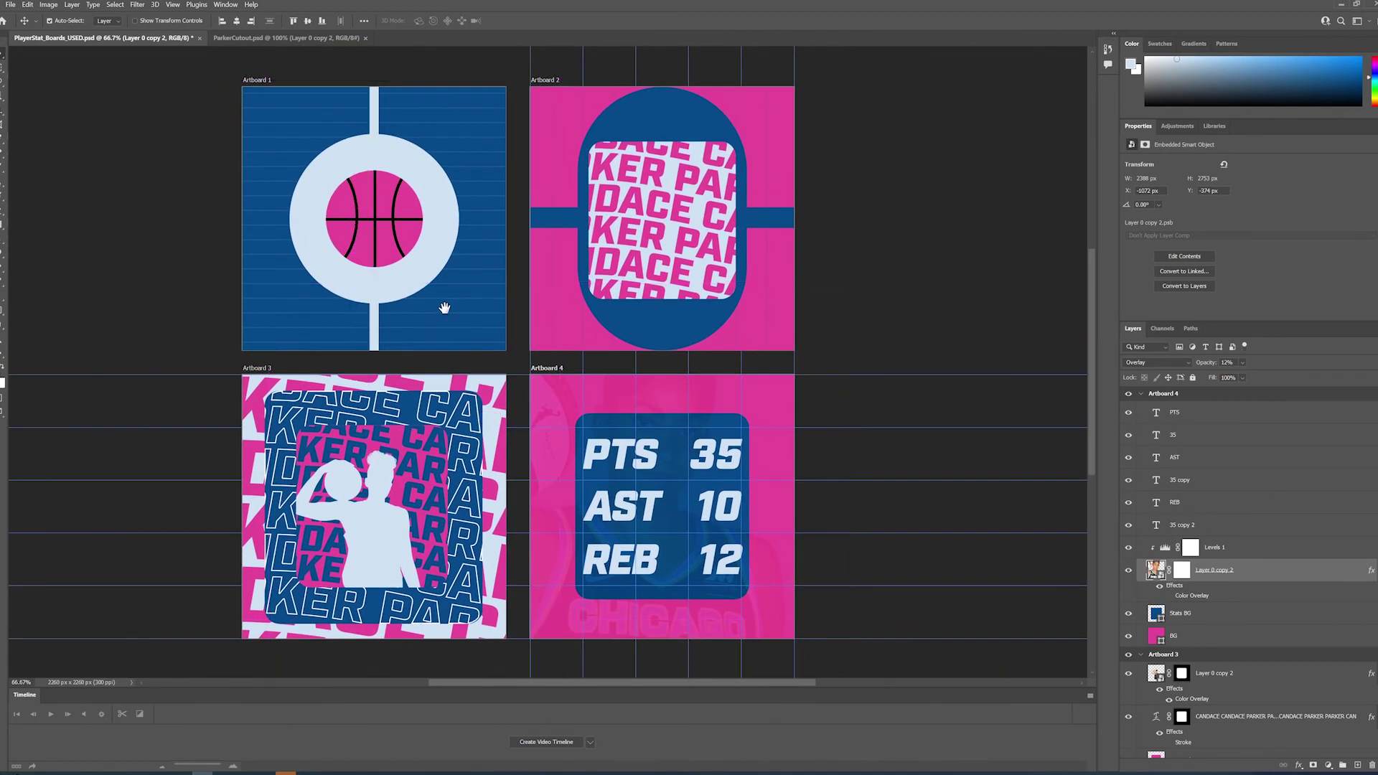